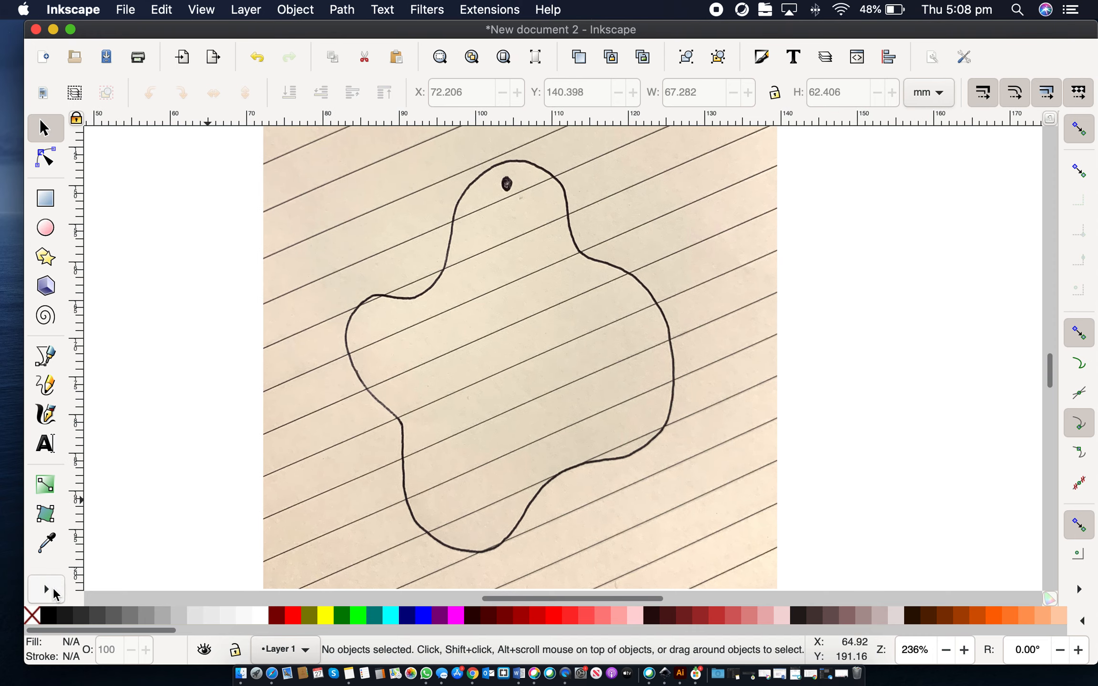
# Step: Draw an ellipse around the marked hole near the top of the outline and set its width to 2.459 mm
pyautogui.click(49, 231)
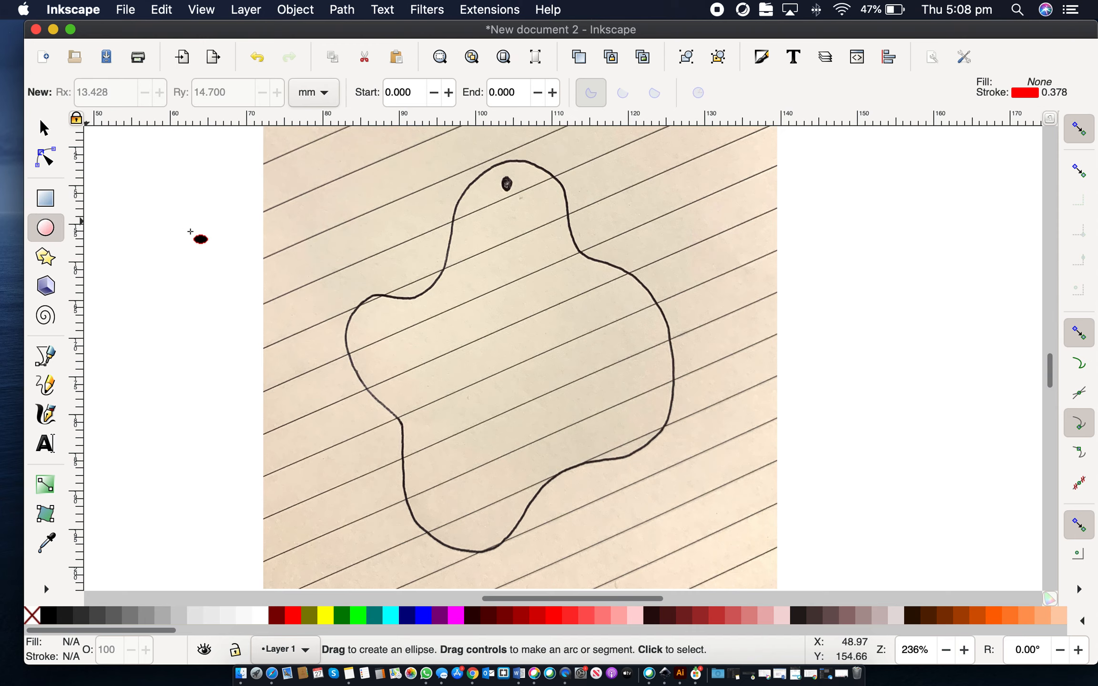
pyautogui.moveTo(501, 175); pyautogui.dragTo(517, 194)
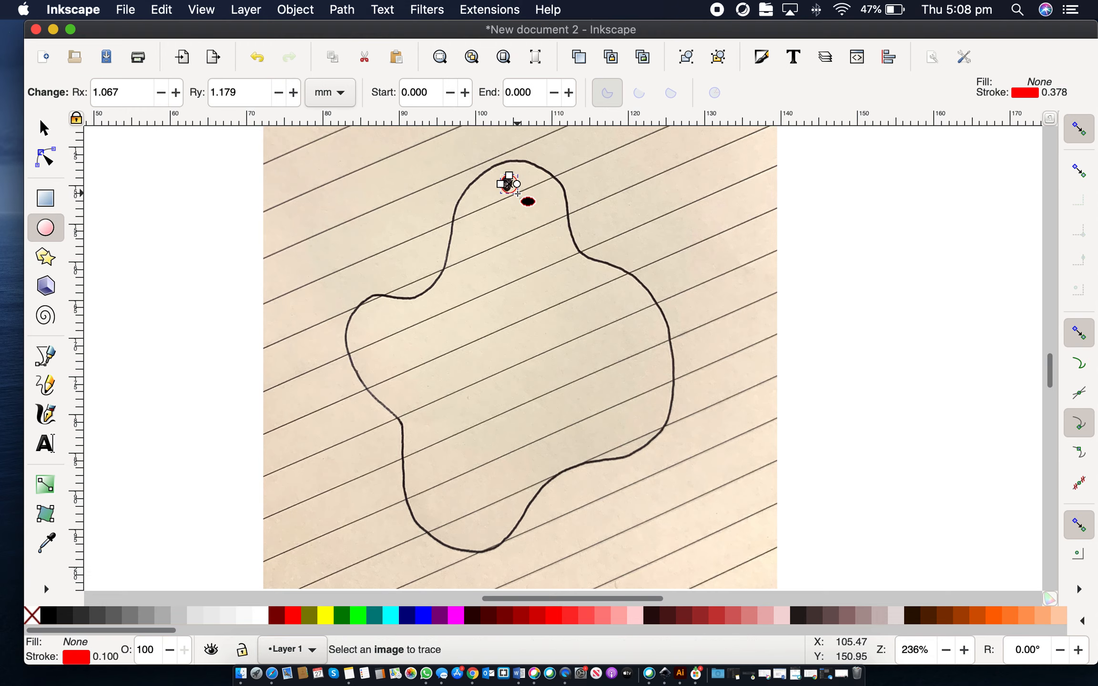
pyautogui.click(45, 129)
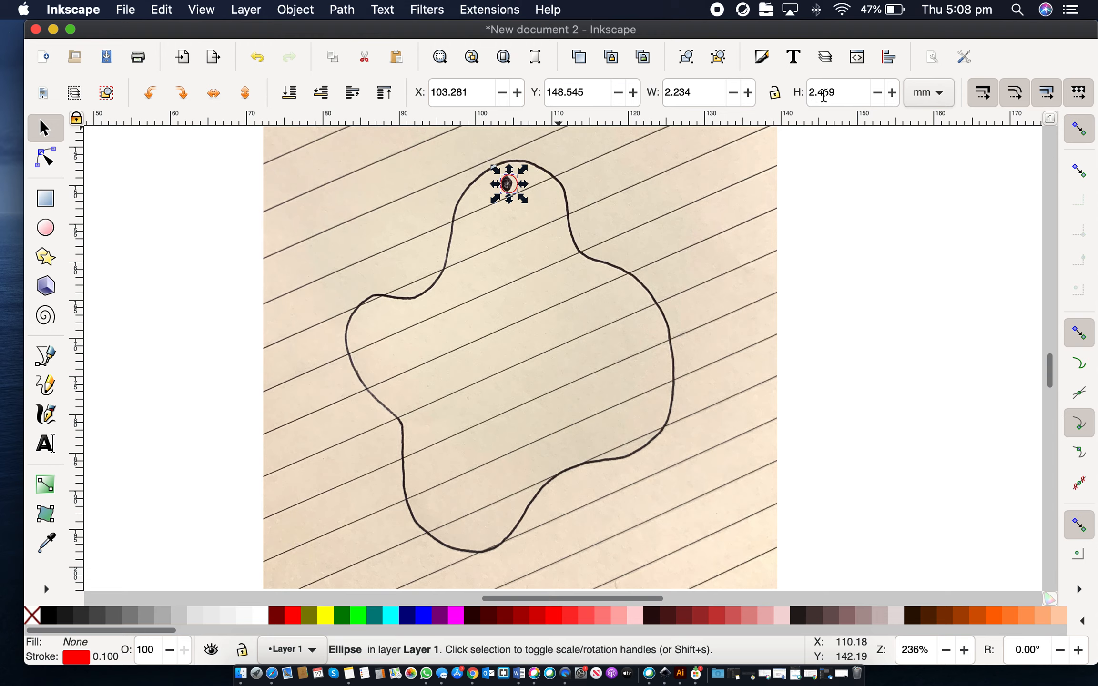
pyautogui.moveTo(692, 91); pyautogui.dragTo(674, 91)
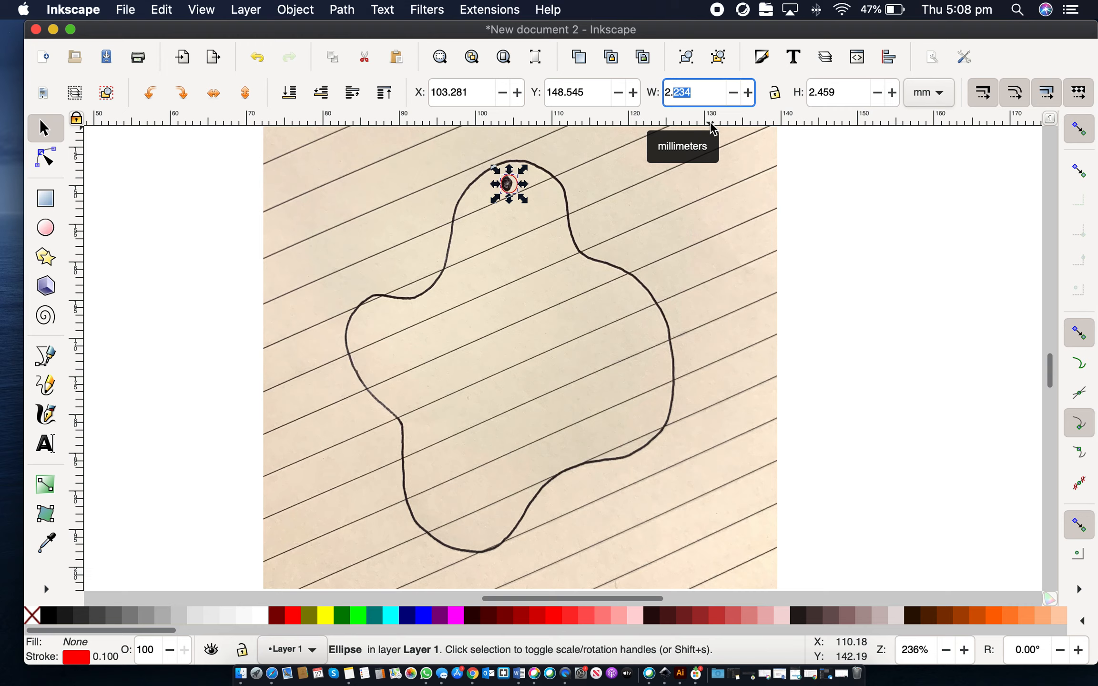
pyautogui.write('4')
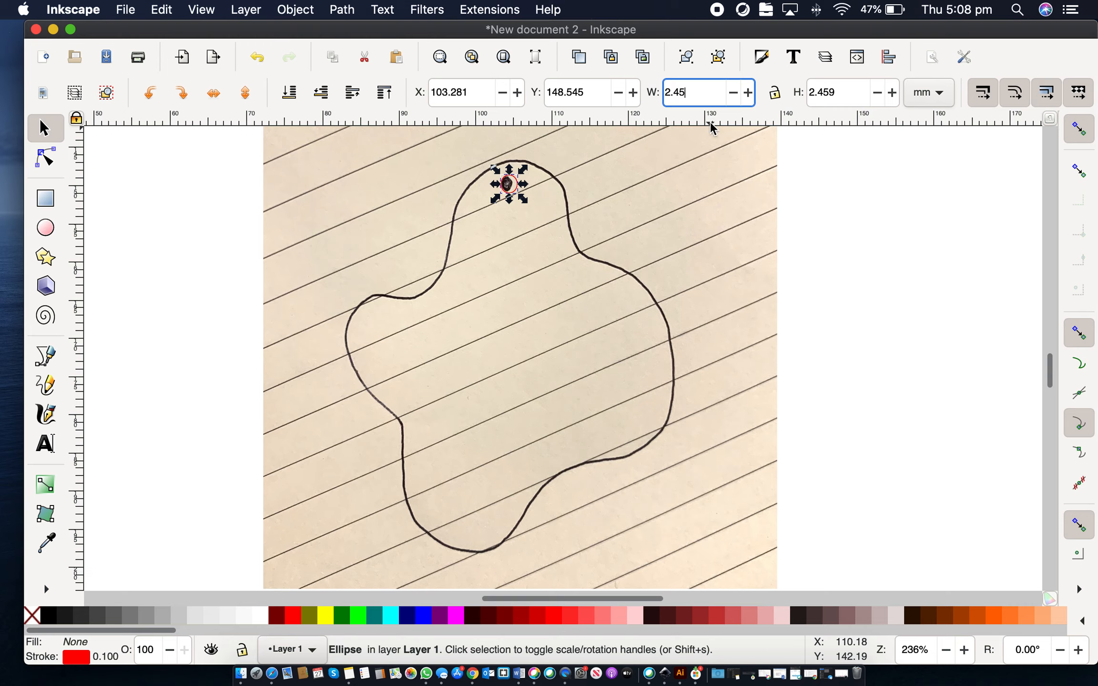
pyautogui.press('Return')
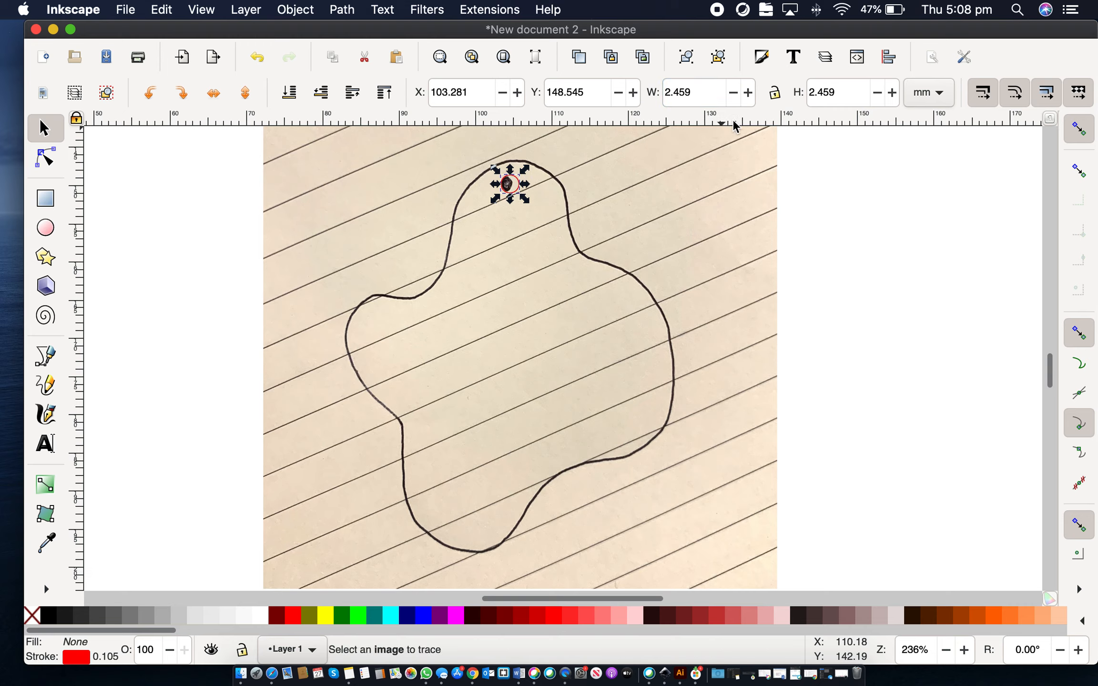
# Step: Duplicate the hole circle and move the copy up about 2.5 mm onto the outline's top edge
pyautogui.click(624, 191)
pyautogui.click(517, 186)
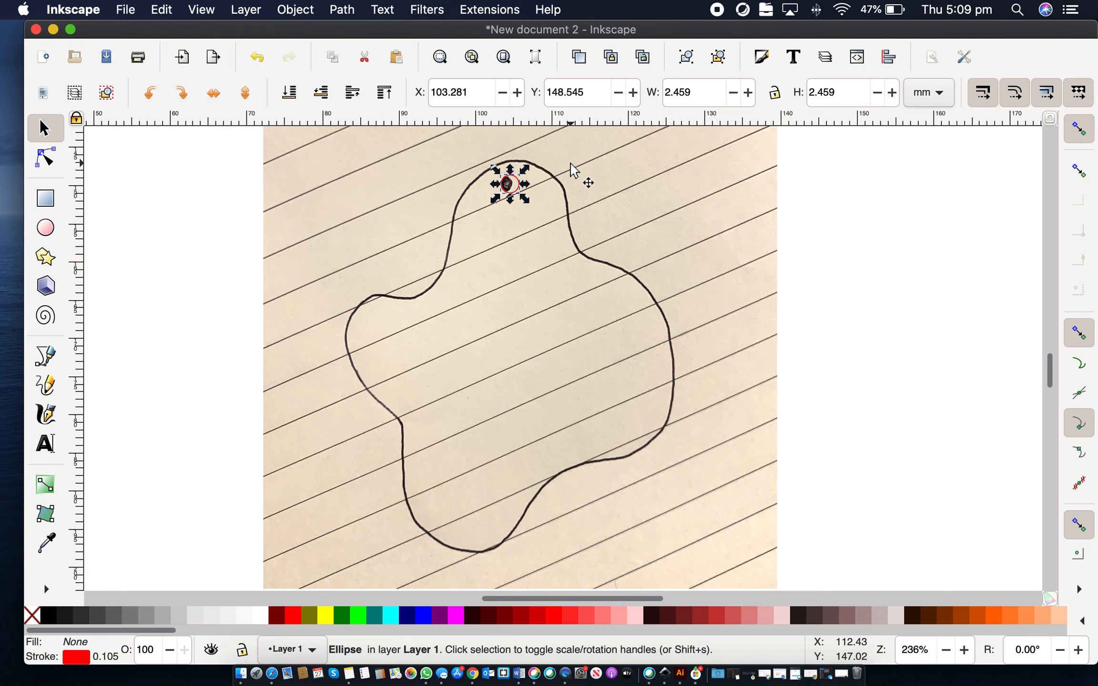
pyautogui.click(564, 178)
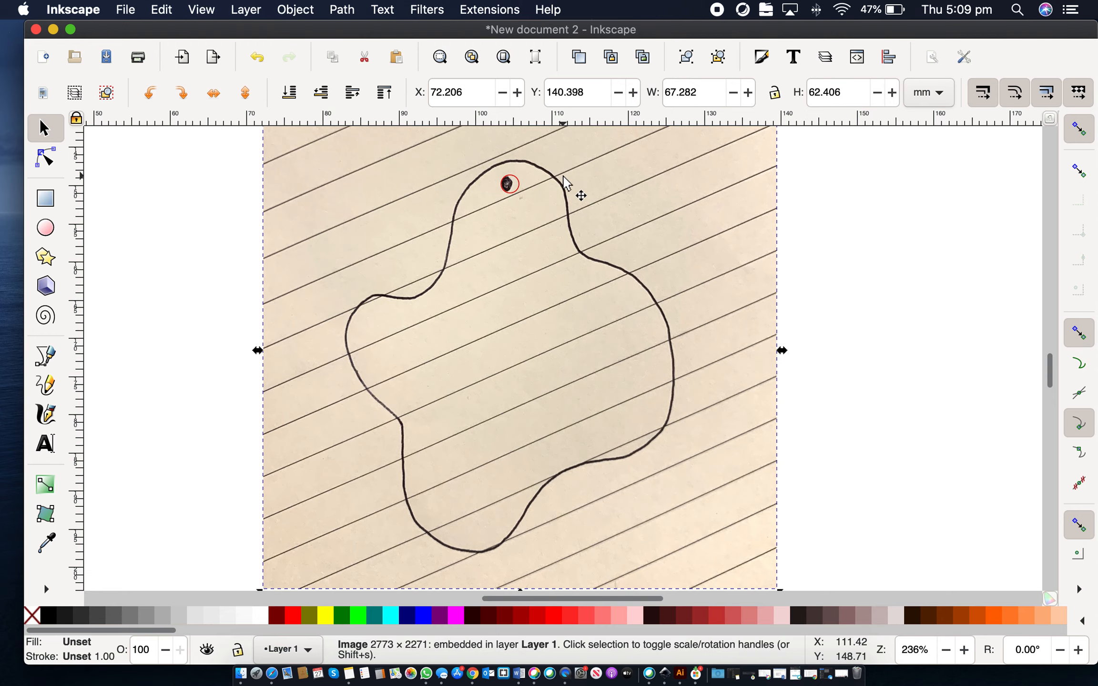
pyautogui.click(521, 191)
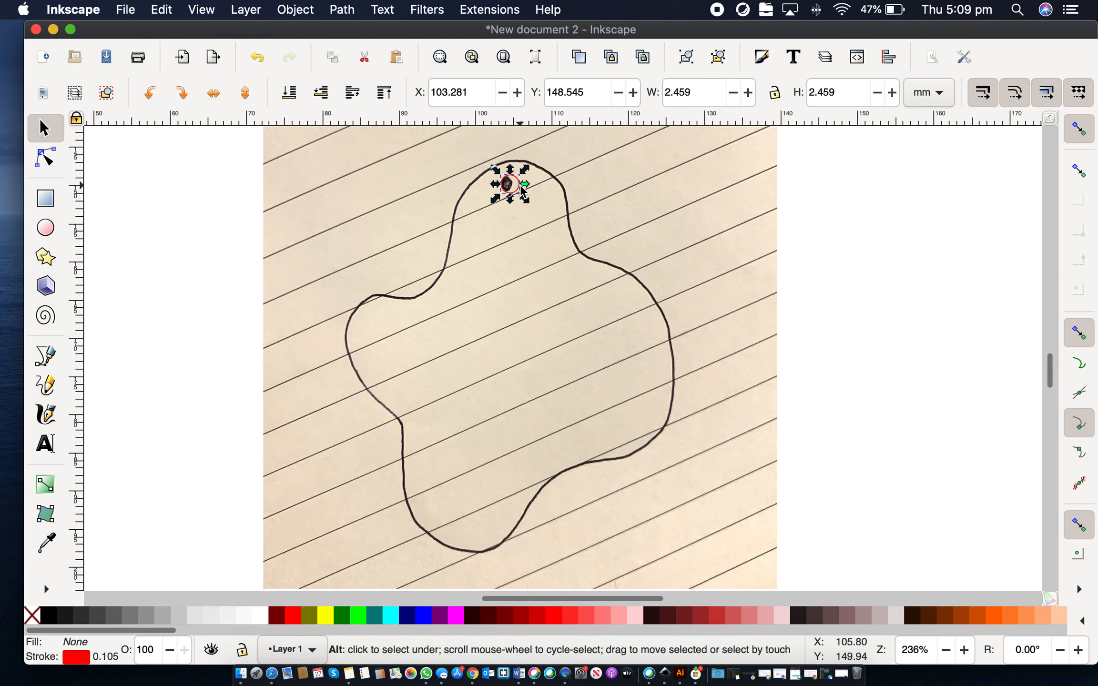
pyautogui.moveTo(522, 189); pyautogui.dragTo(533, 191)
pyautogui.press('Up')
pyautogui.press('Up')
pyautogui.press('Up')
pyautogui.press('Up')
pyautogui.press('Up')
pyautogui.press('Up')
pyautogui.press('Left')
pyautogui.press('Left')
pyautogui.press('Down')
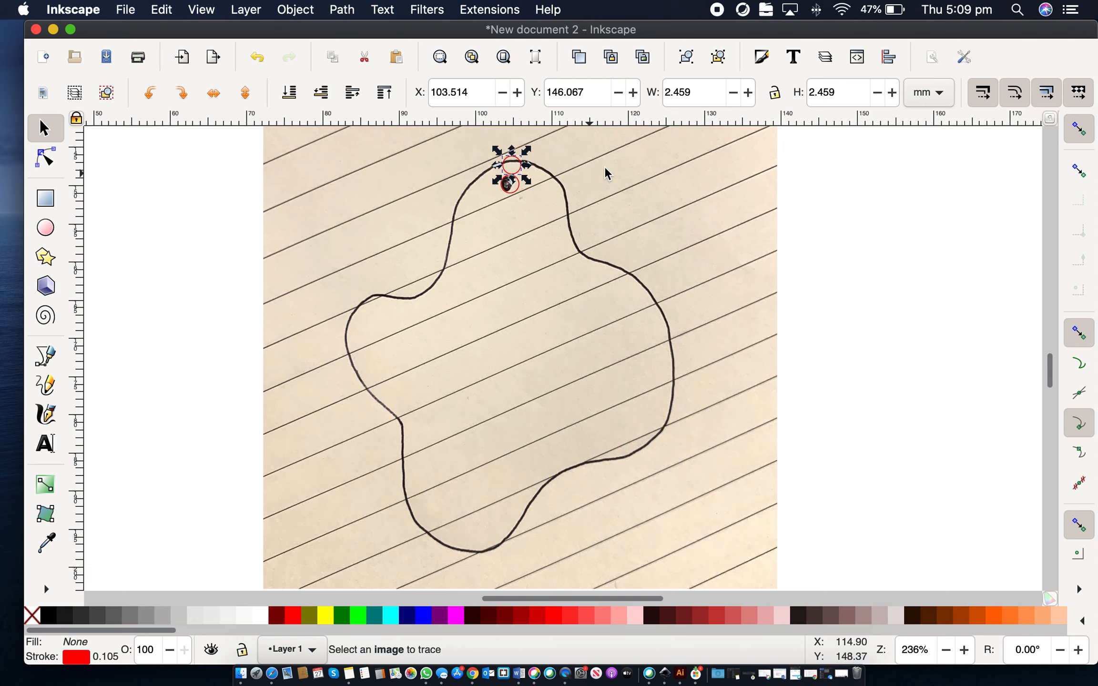
# Step: Nudge the original hole circle down and right to about X 103.81, Y 149.07 mm
pyautogui.click(589, 174)
pyautogui.click(518, 161)
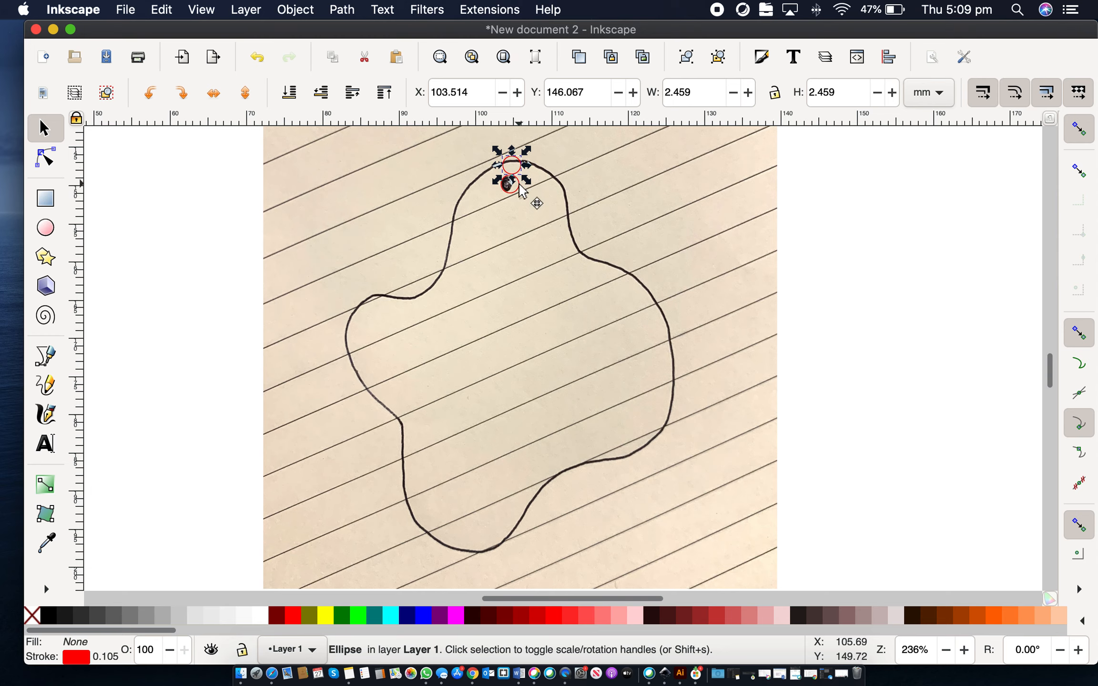
pyautogui.click(520, 185)
pyautogui.press('Down')
pyautogui.press('Right')
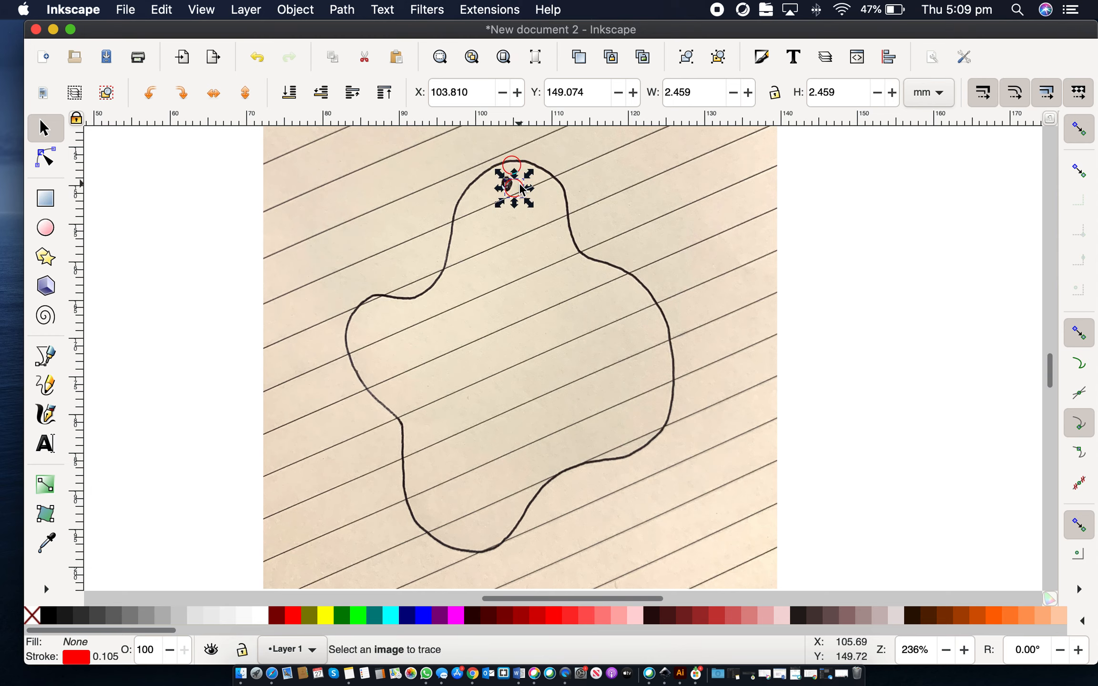
# Step: Nudge the copied circle just inside the outline's top edge, to about X 104.04, Y 146.60 mm
pyautogui.click(555, 152)
pyautogui.click(518, 171)
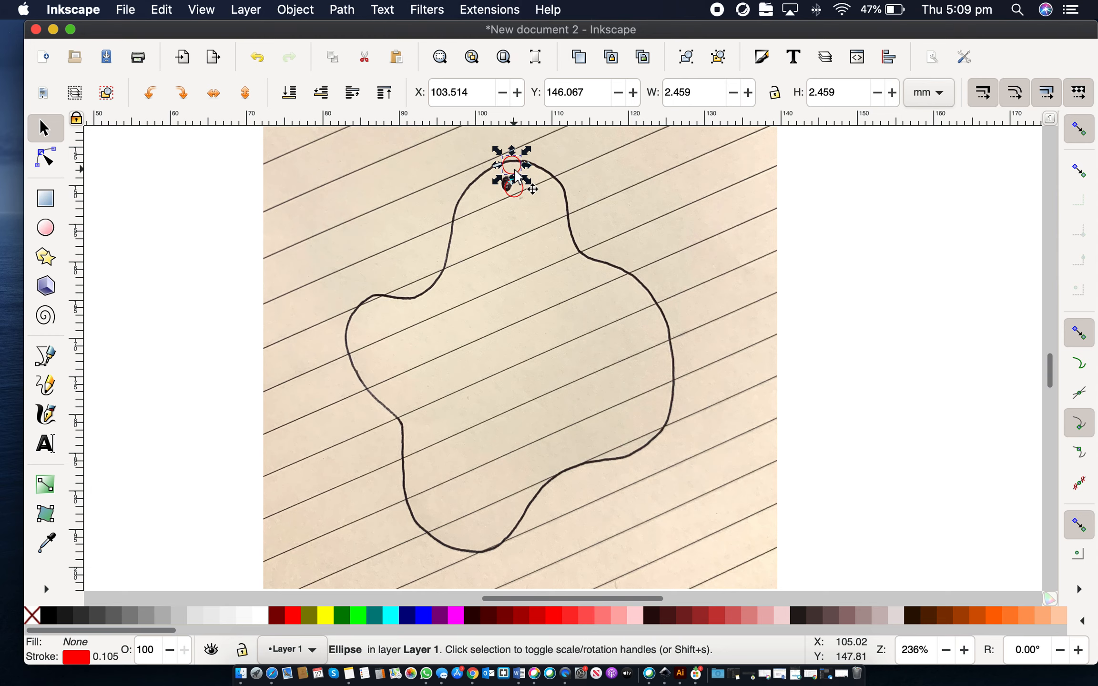
pyautogui.press('Right')
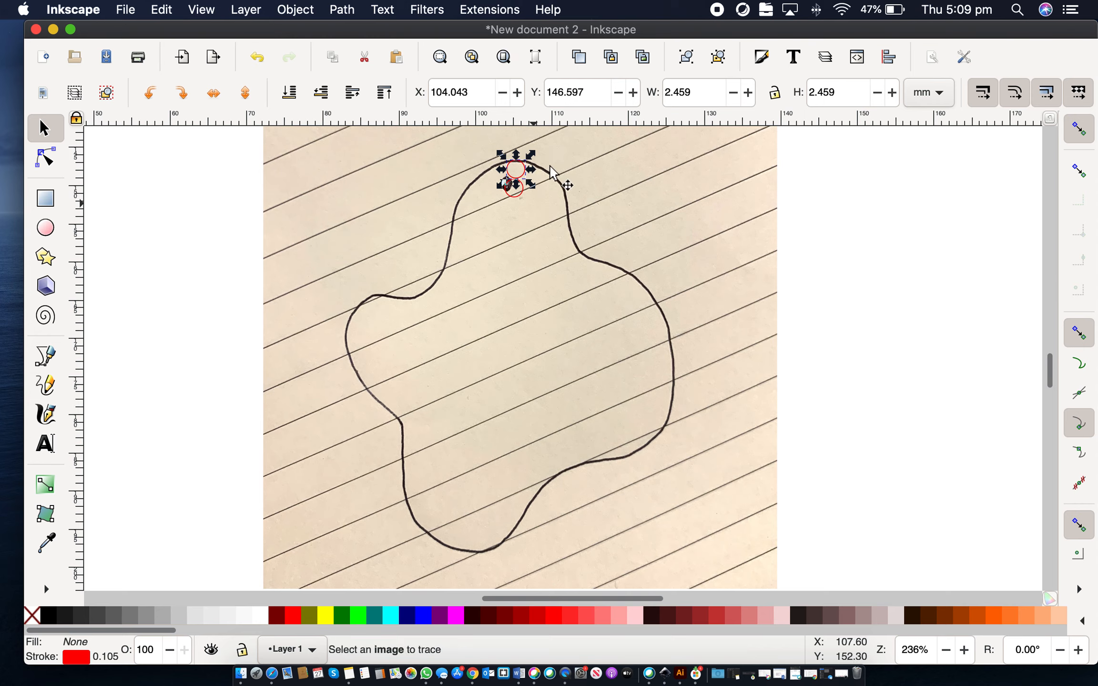
# Step: Delete the copied circle at the top edge and nudge the remaining hole circle up slightly
pyautogui.click(582, 150)
pyautogui.click(524, 165)
pyautogui.press('Escape')
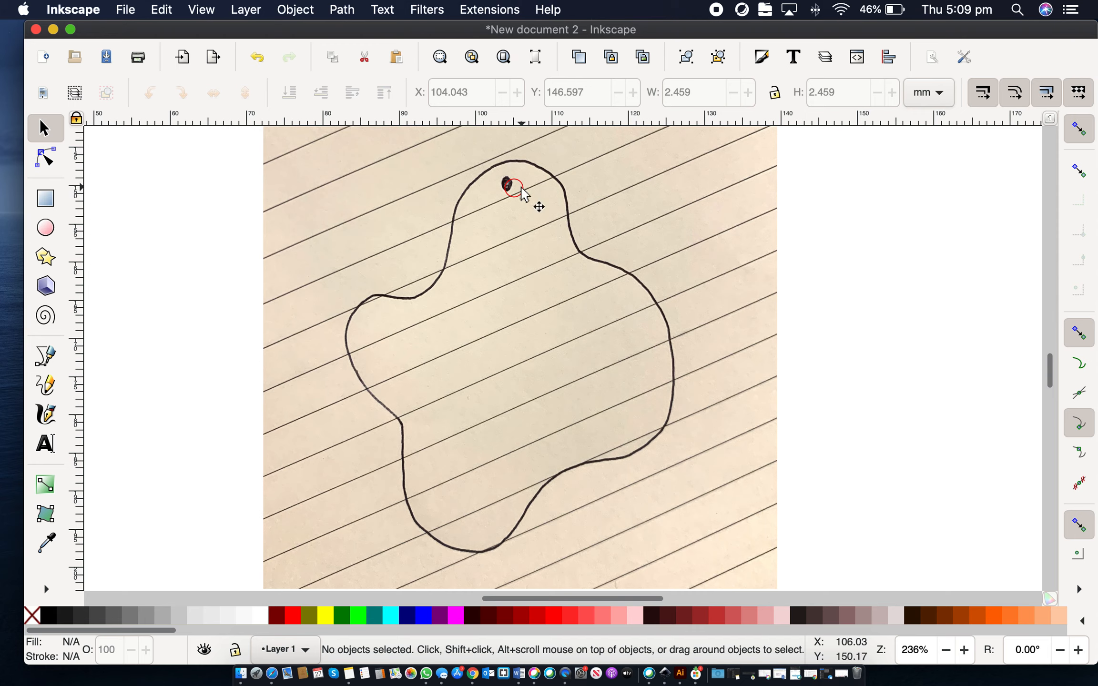
pyautogui.click(521, 189)
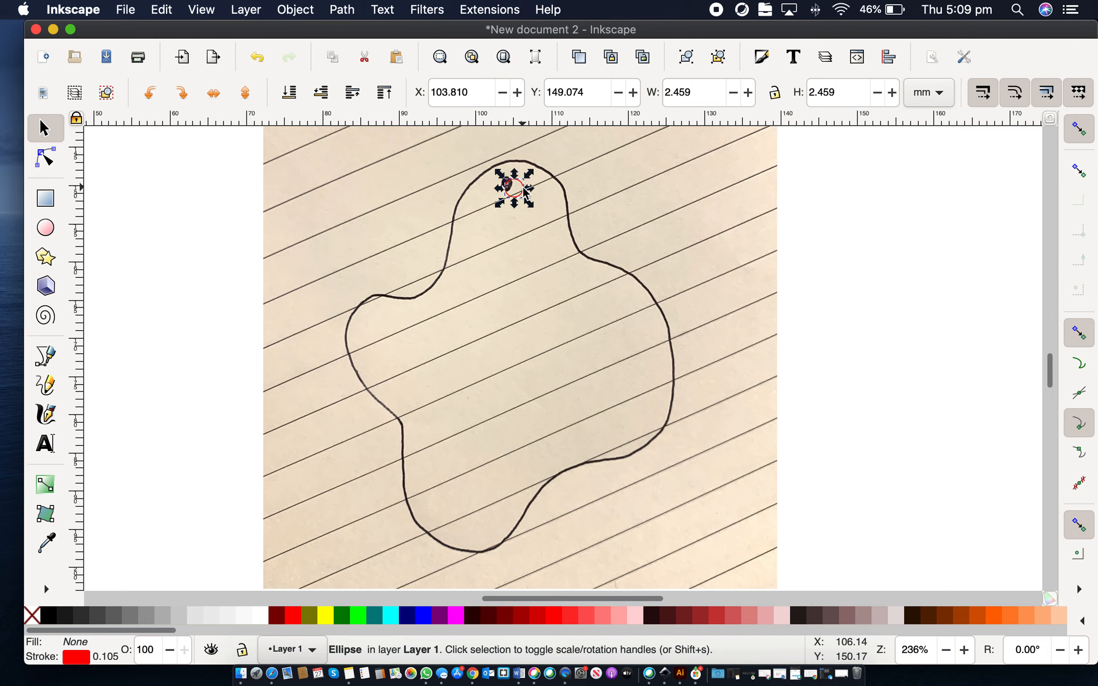
pyautogui.click(603, 166)
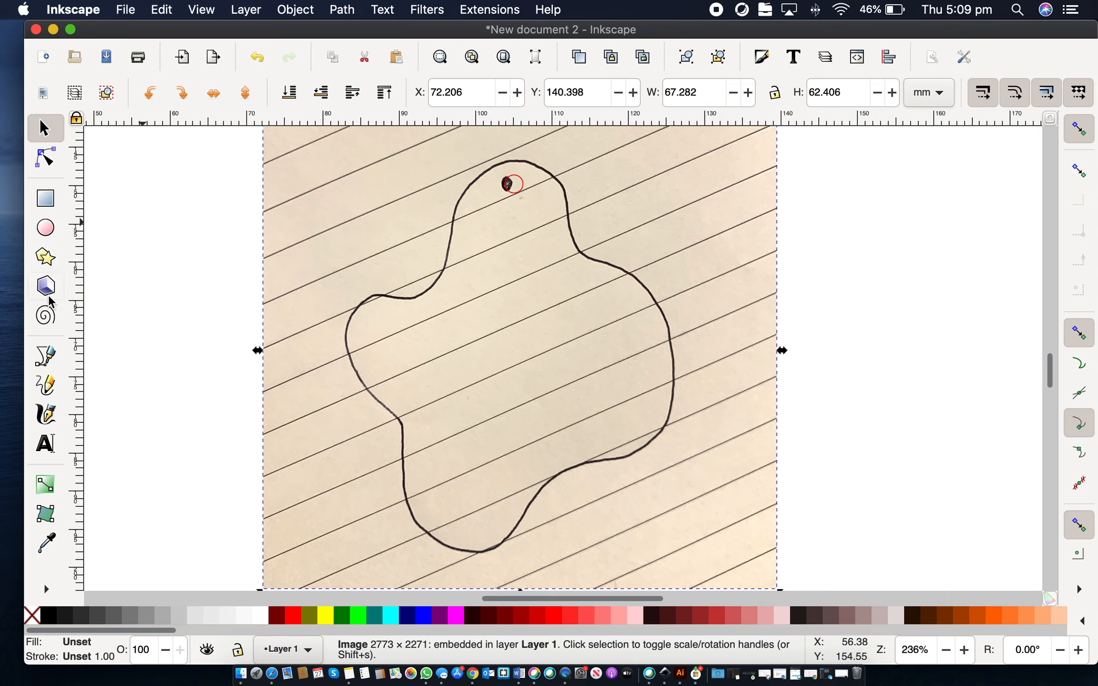
# Step: Trace the hand-drawn outline as one closed freehand path, about 43.5 mm wide and 52.4 mm high
pyautogui.click(44, 384)
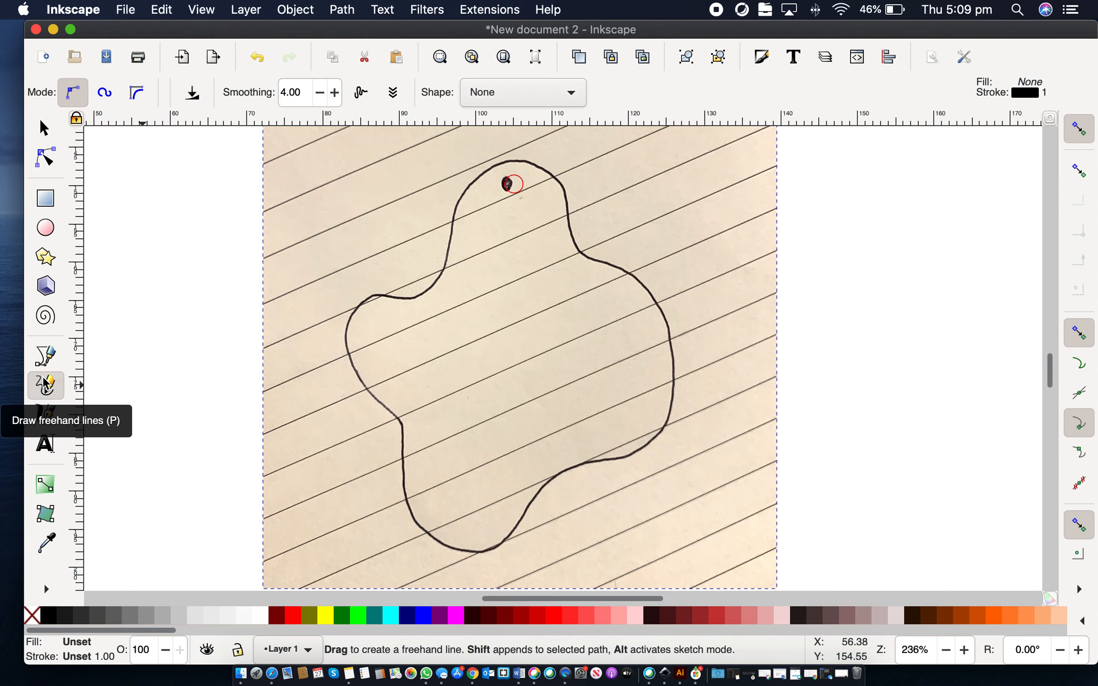
pyautogui.moveTo(481, 175)
pyautogui.mouseDown()
pyautogui.moveTo(546, 161)
pyautogui.moveTo(568, 187)
pyautogui.moveTo(583, 254)
pyautogui.moveTo(646, 289)
pyautogui.moveTo(666, 320)
pyautogui.moveTo(676, 410)
pyautogui.moveTo(657, 442)
pyautogui.moveTo(559, 475)
pyautogui.moveTo(475, 553)
pyautogui.moveTo(412, 518)
pyautogui.moveTo(406, 455)
pyautogui.moveTo(350, 371)
pyautogui.moveTo(347, 314)
pyautogui.moveTo(358, 292)
pyautogui.moveTo(405, 312)
pyautogui.moveTo(427, 301)
pyautogui.moveTo(456, 257)
pyautogui.moveTo(480, 174)
pyautogui.mouseUp()
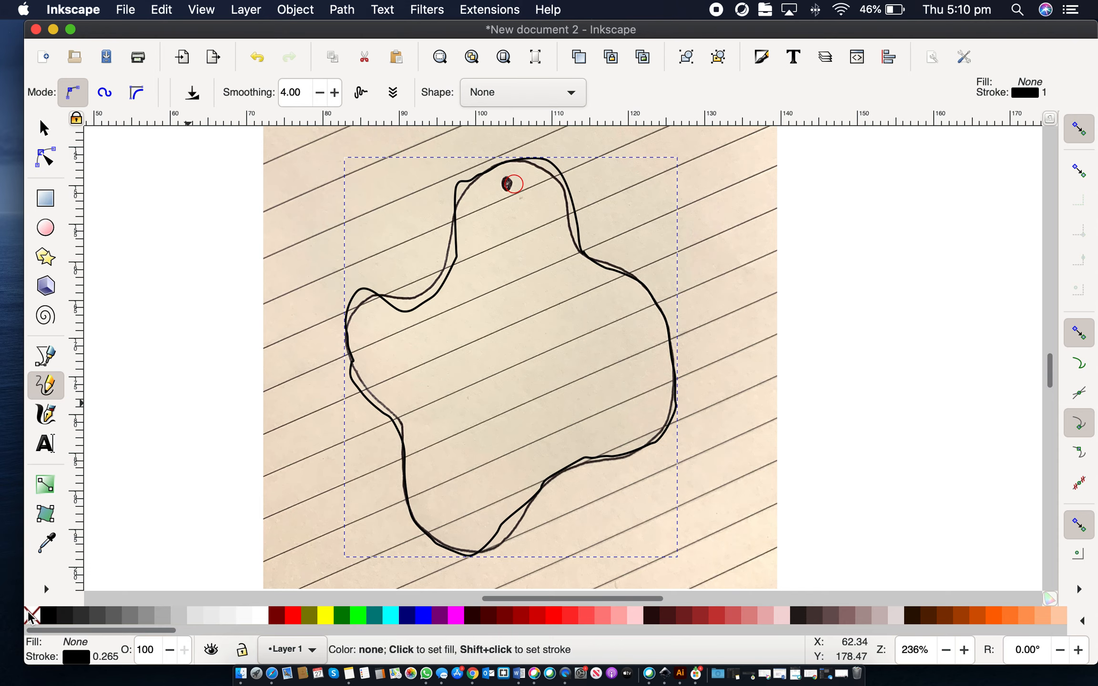
pyautogui.click(296, 615)
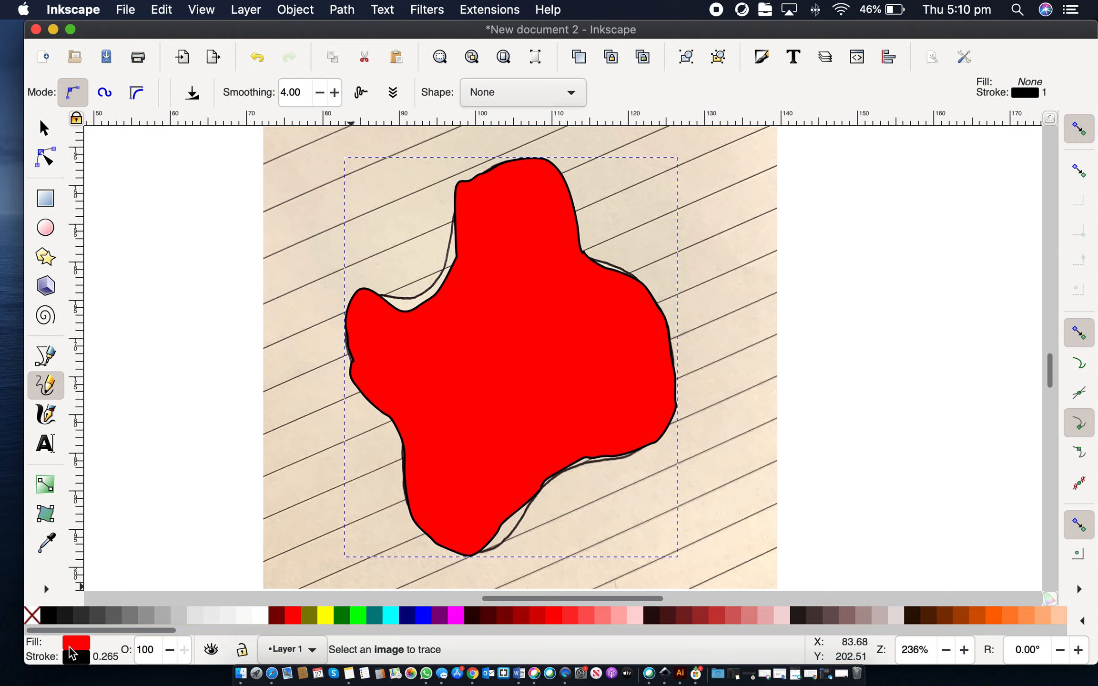
pyautogui.press('shift+super+f')
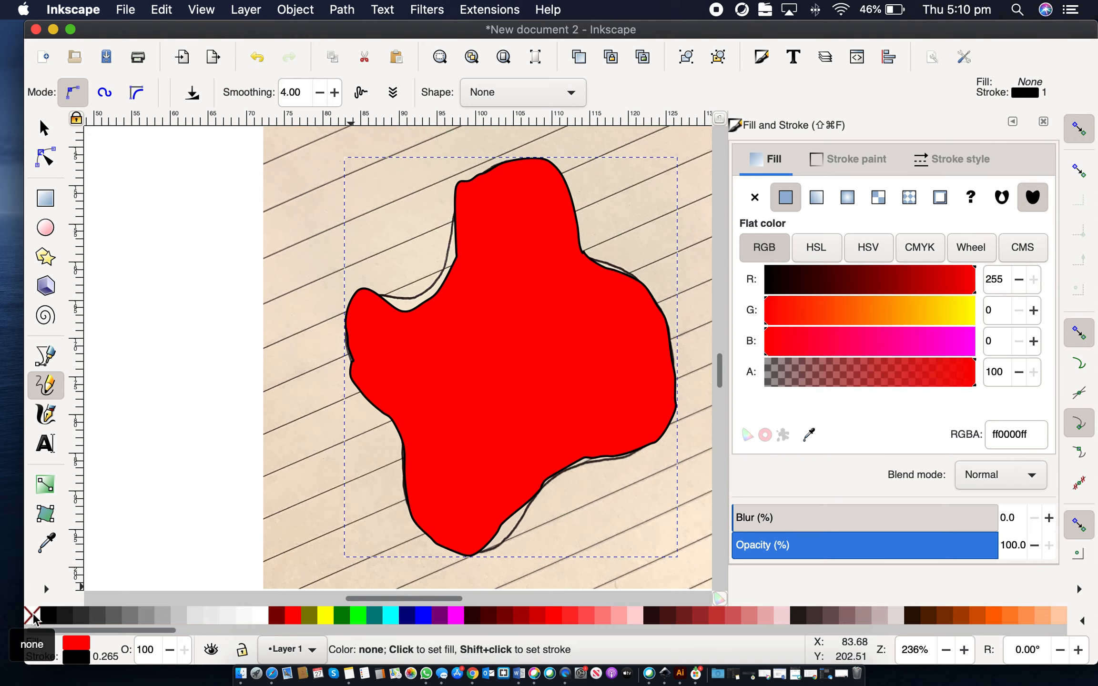
pyautogui.click(33, 618)
# Step: Give the traced outline a red stroke (ff0000ff) with a width of 0.1 mm
pyautogui.click(75, 657)
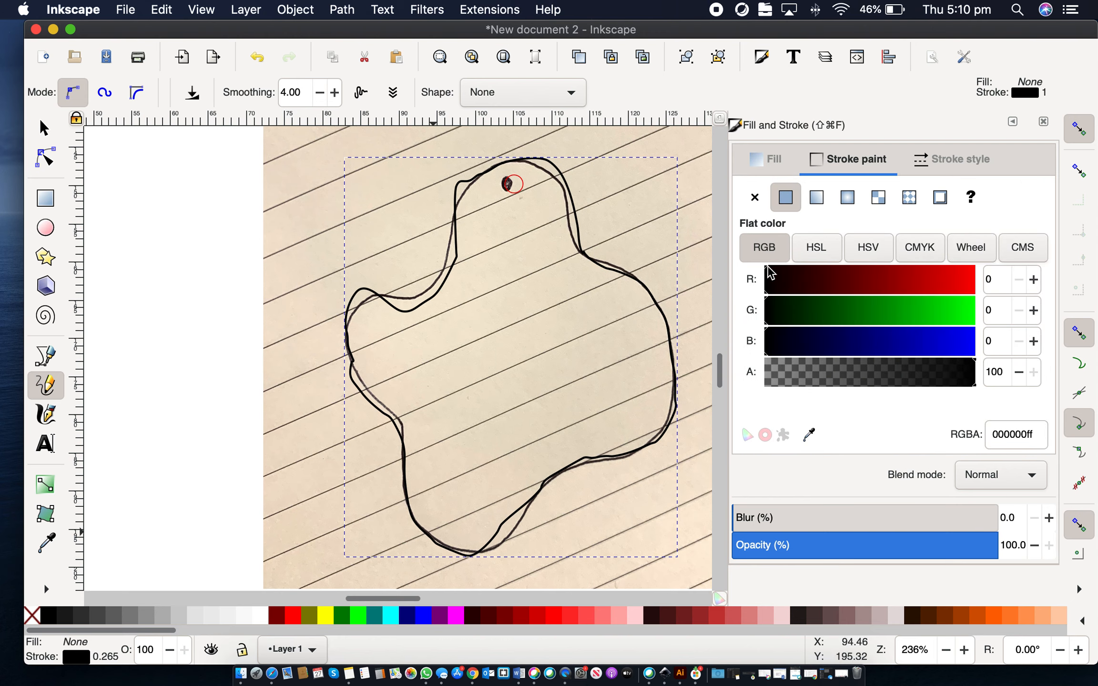
pyautogui.moveTo(929, 274); pyautogui.dragTo(987, 266)
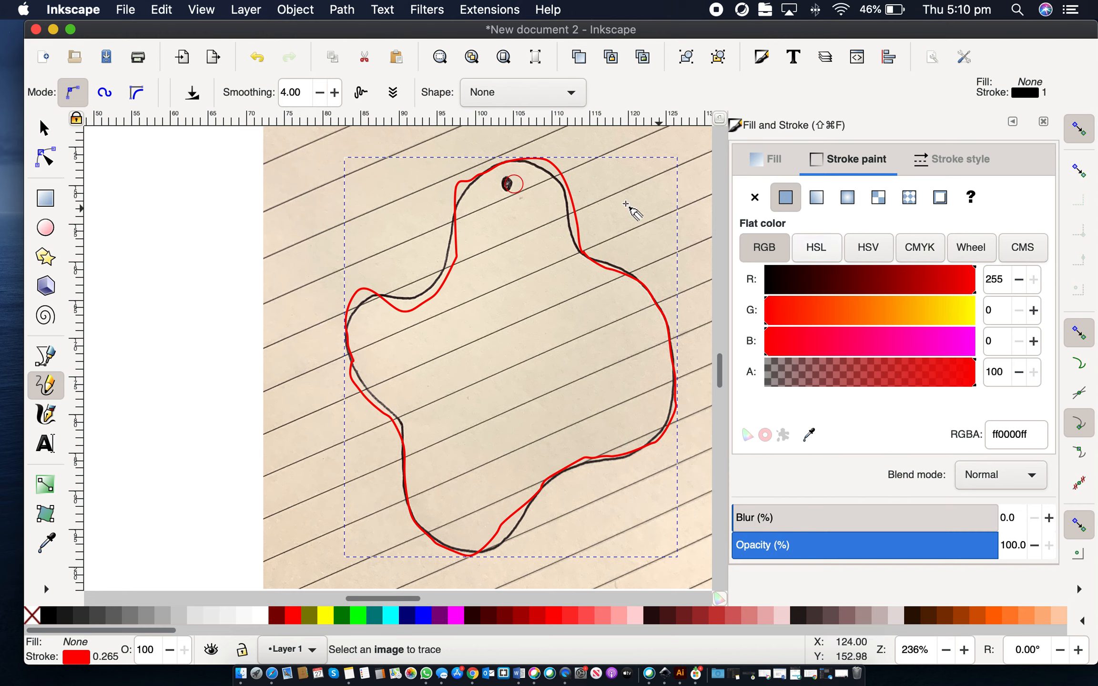
pyautogui.click(43, 129)
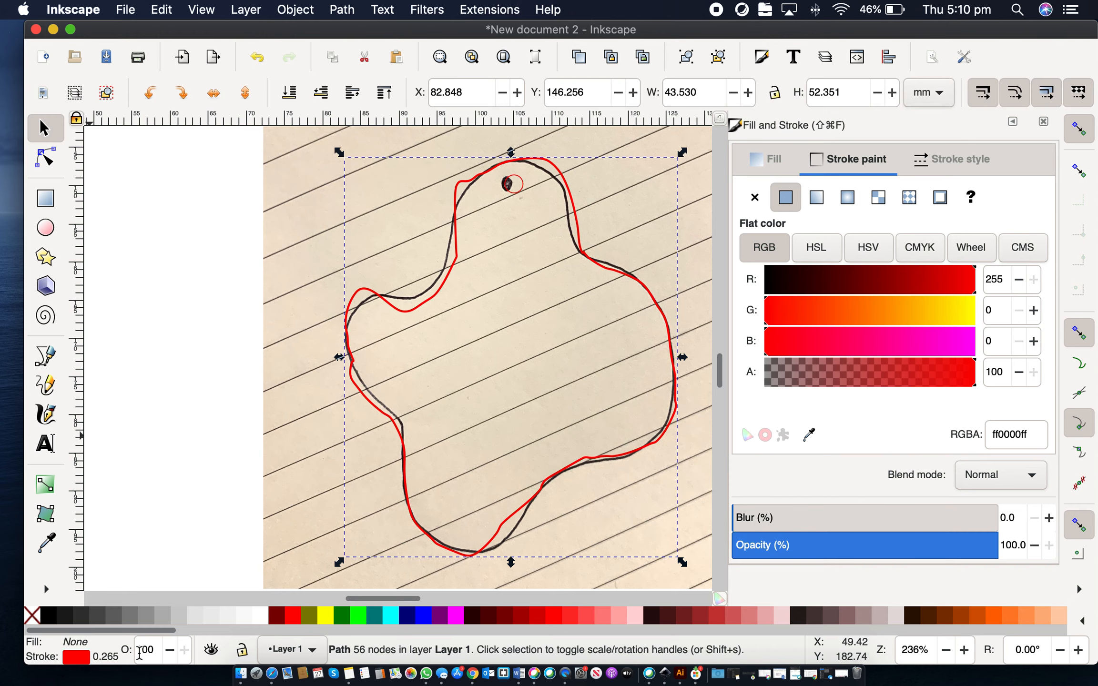
pyautogui.click(113, 660)
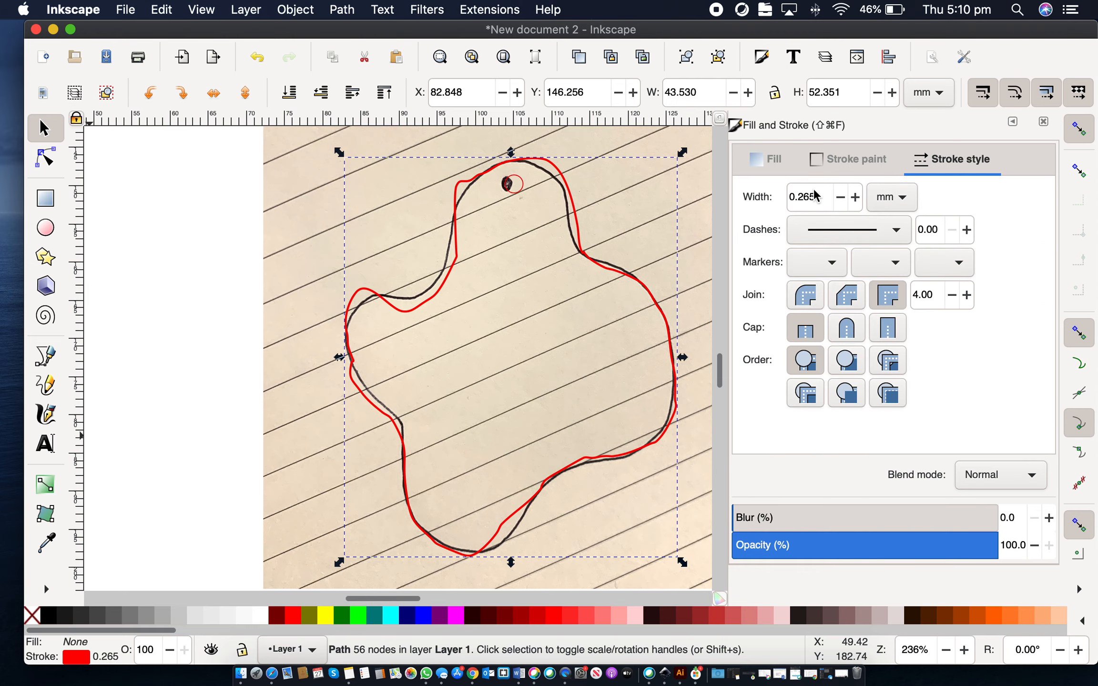
pyautogui.doubleClick(799, 196)
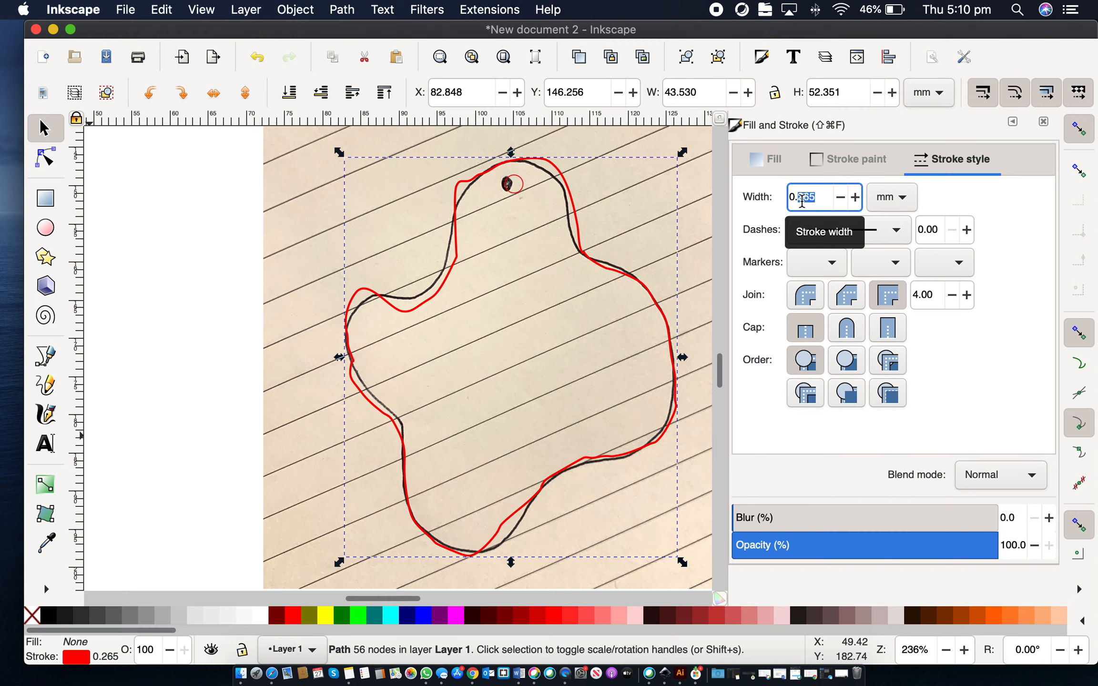
pyautogui.write('1')
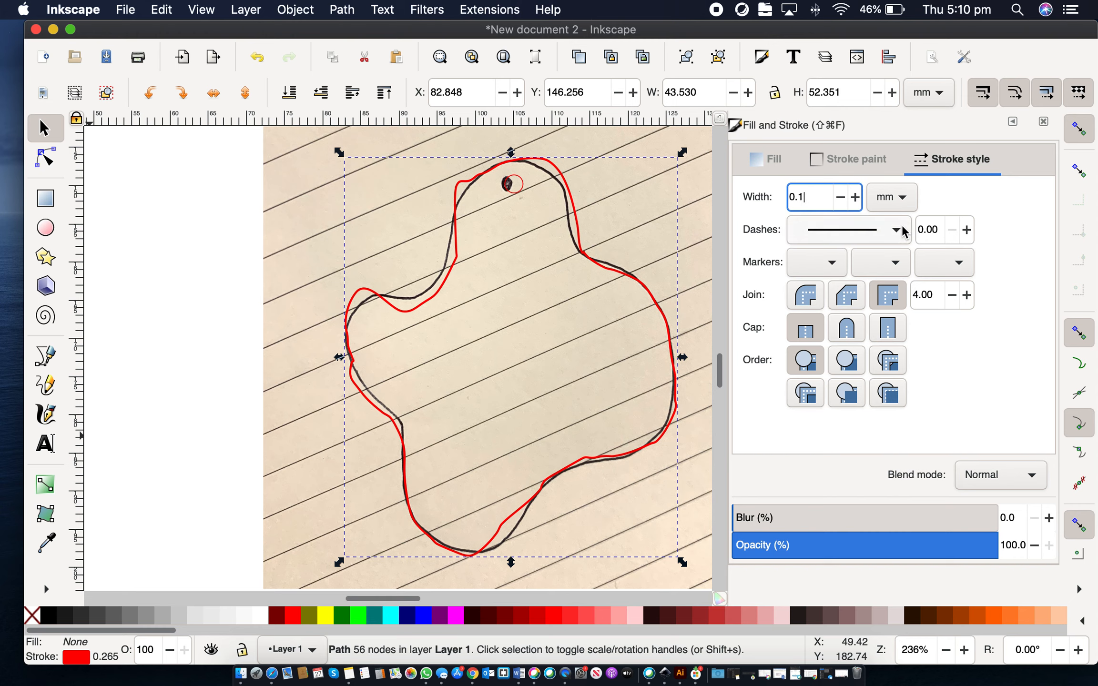
pyautogui.press('Return')
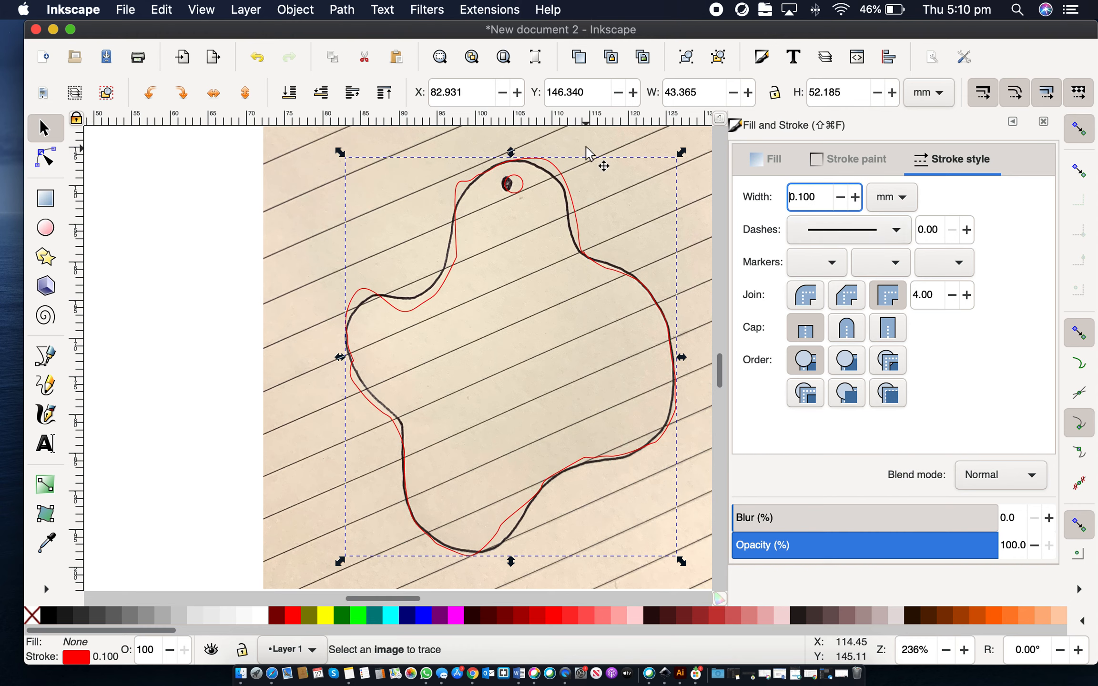
# Step: Open the traced outline for node editing and delete the two surplus nodes on the right shoulder of its top lobe
pyautogui.click(548, 238)
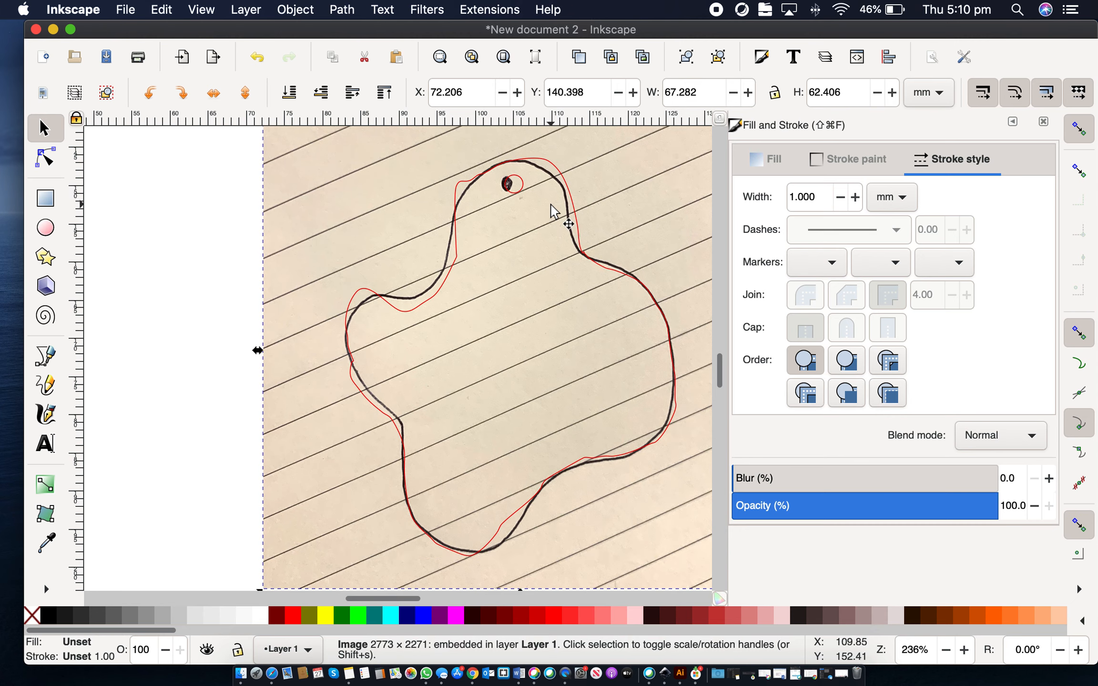
pyautogui.hscroll(8, 555, 215)
pyautogui.scroll(3, 555, 215)
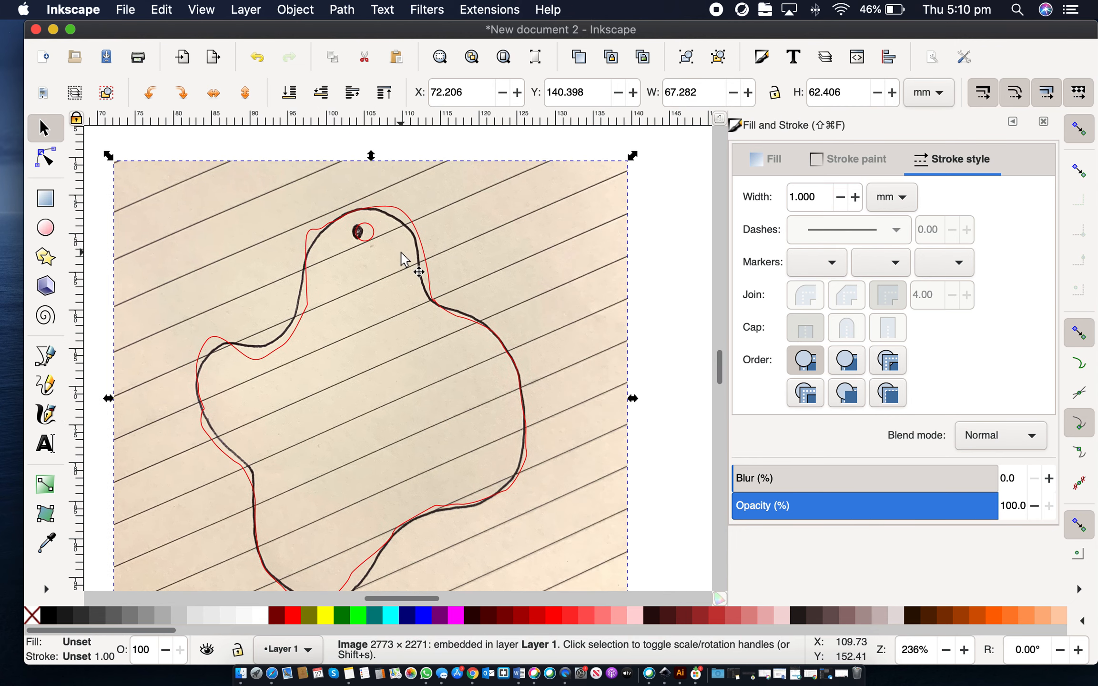
pyautogui.scroll(2, 401, 252)
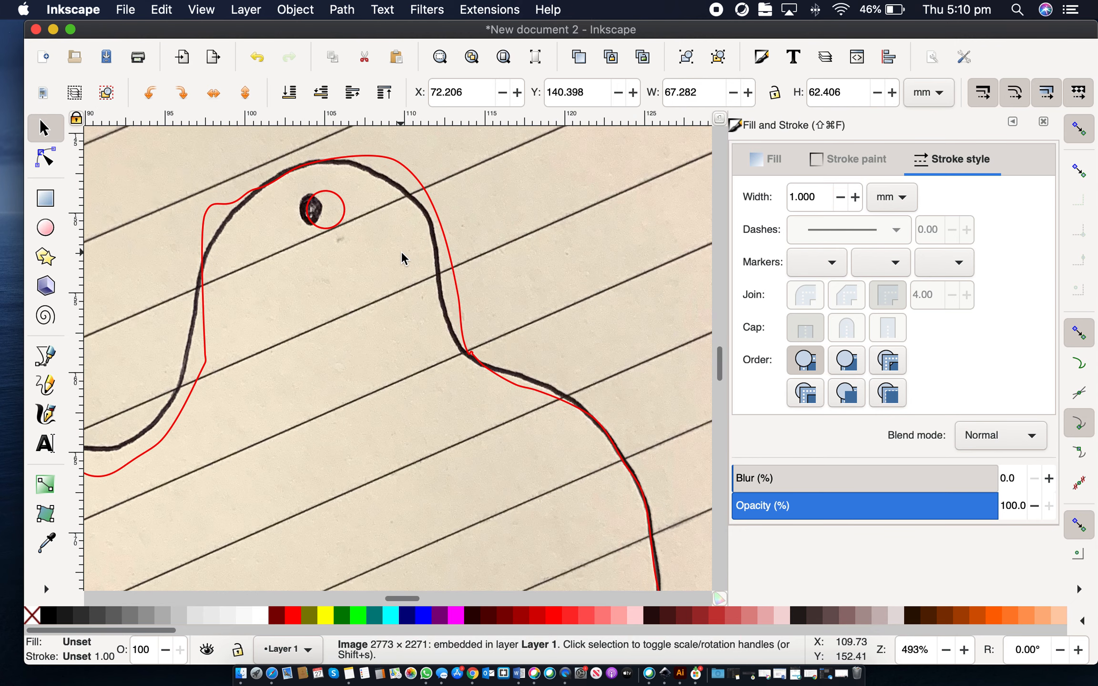
pyautogui.hscroll(-5, 401, 253)
pyautogui.scroll(1, 401, 253)
pyautogui.press('n')
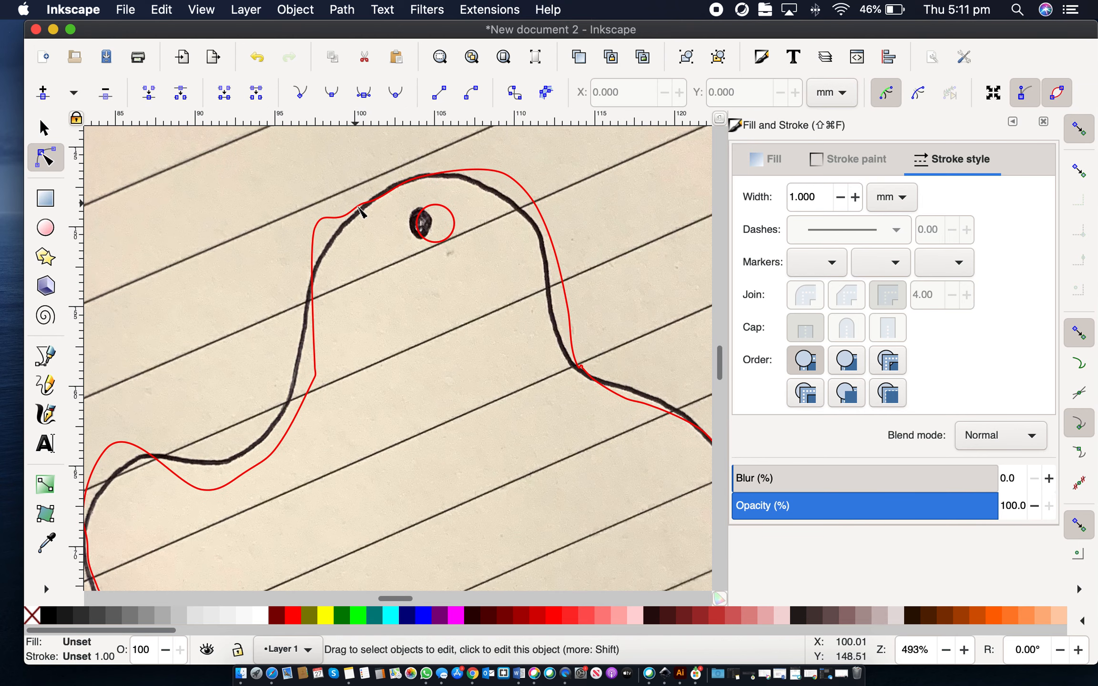
pyautogui.click(374, 199)
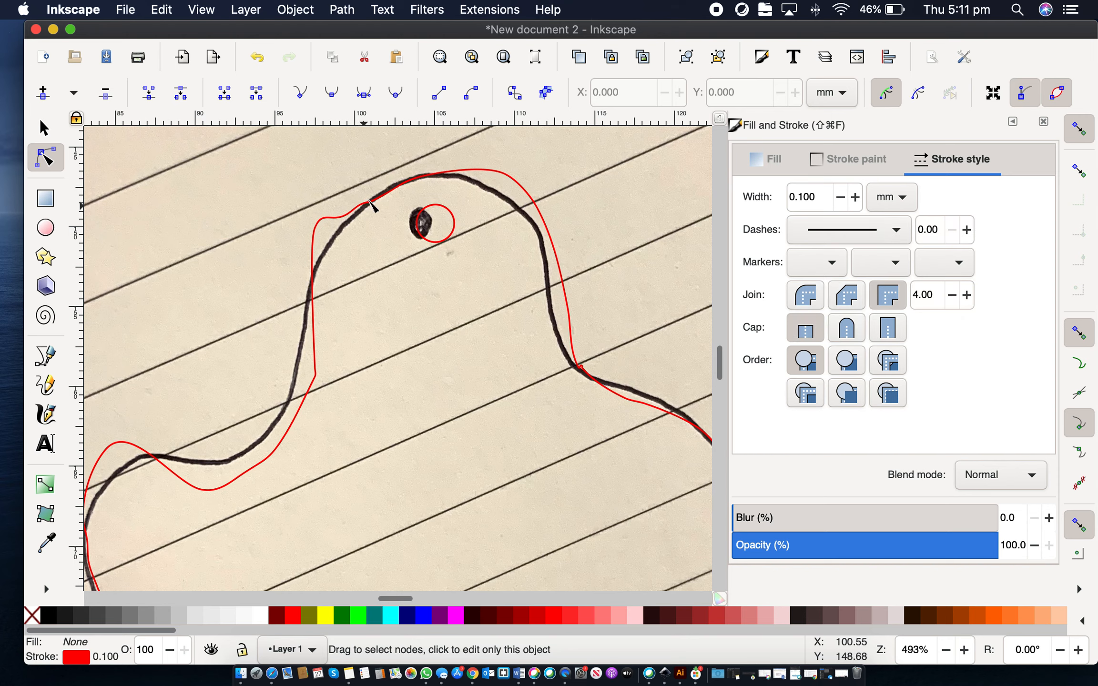
pyautogui.click(374, 202)
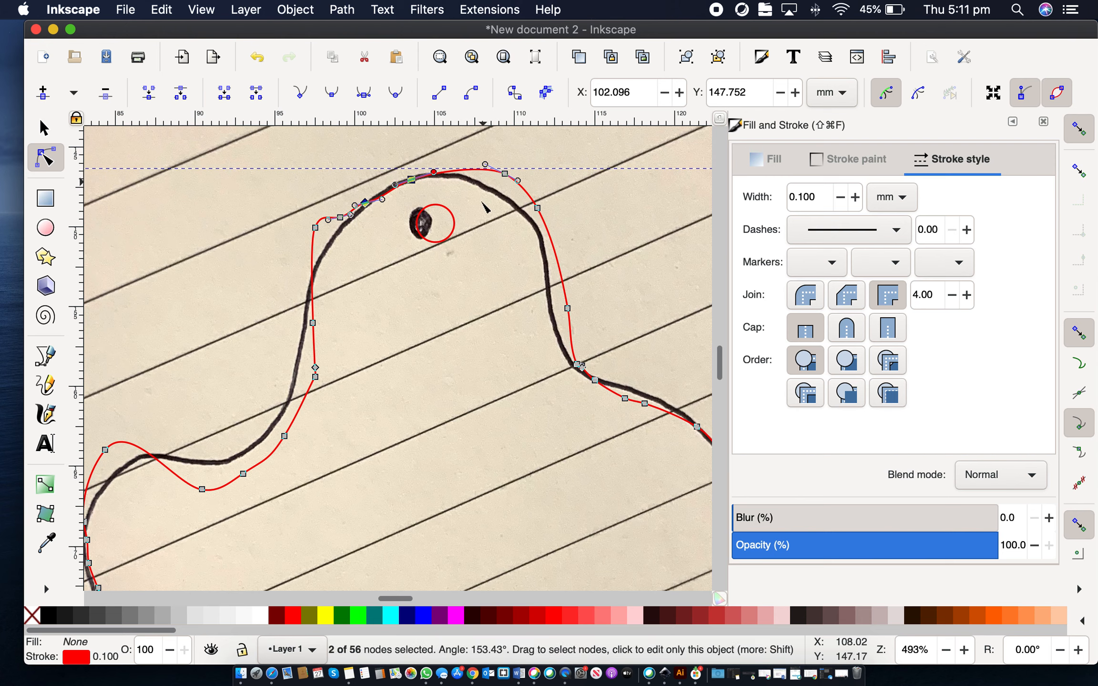
pyautogui.click(507, 175)
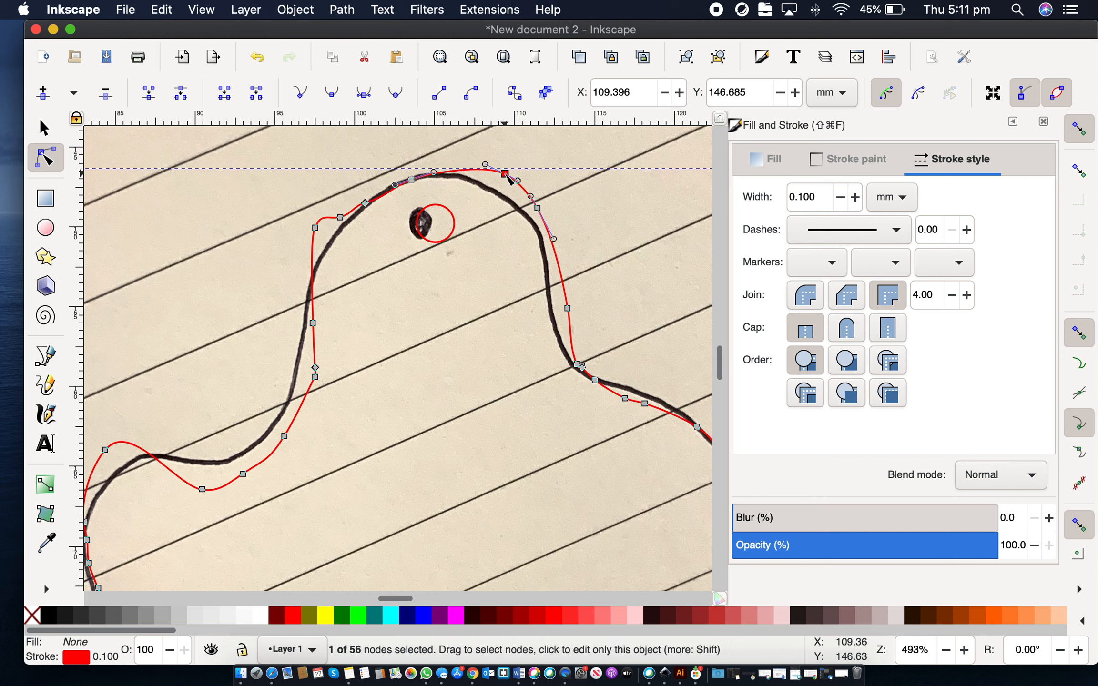
pyautogui.press('Delete')
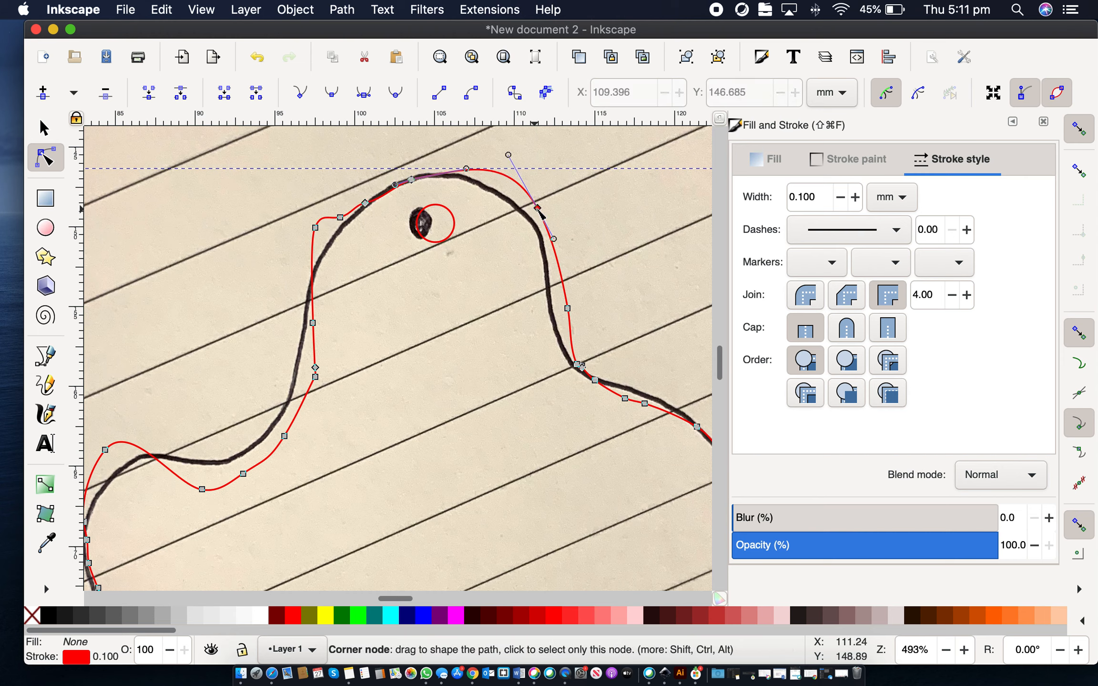
pyautogui.click(538, 208)
pyautogui.press('Delete')
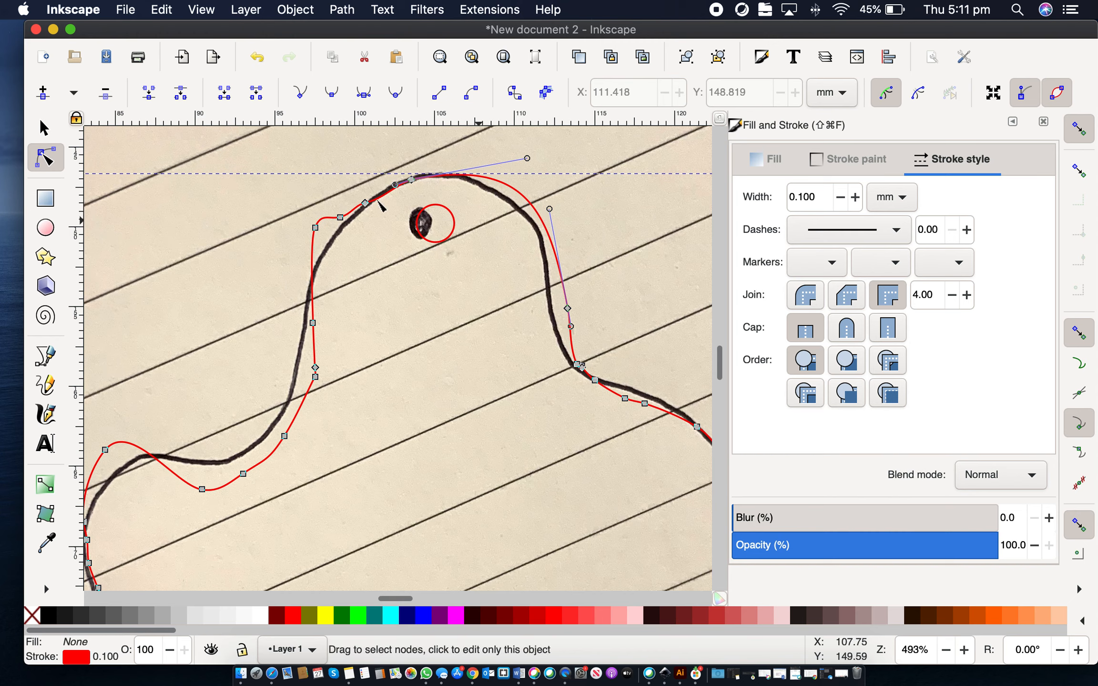
# Step: Delete the three surplus nodes on the left shoulder of the outline's top lobe
pyautogui.click(341, 220)
pyautogui.press('Delete')
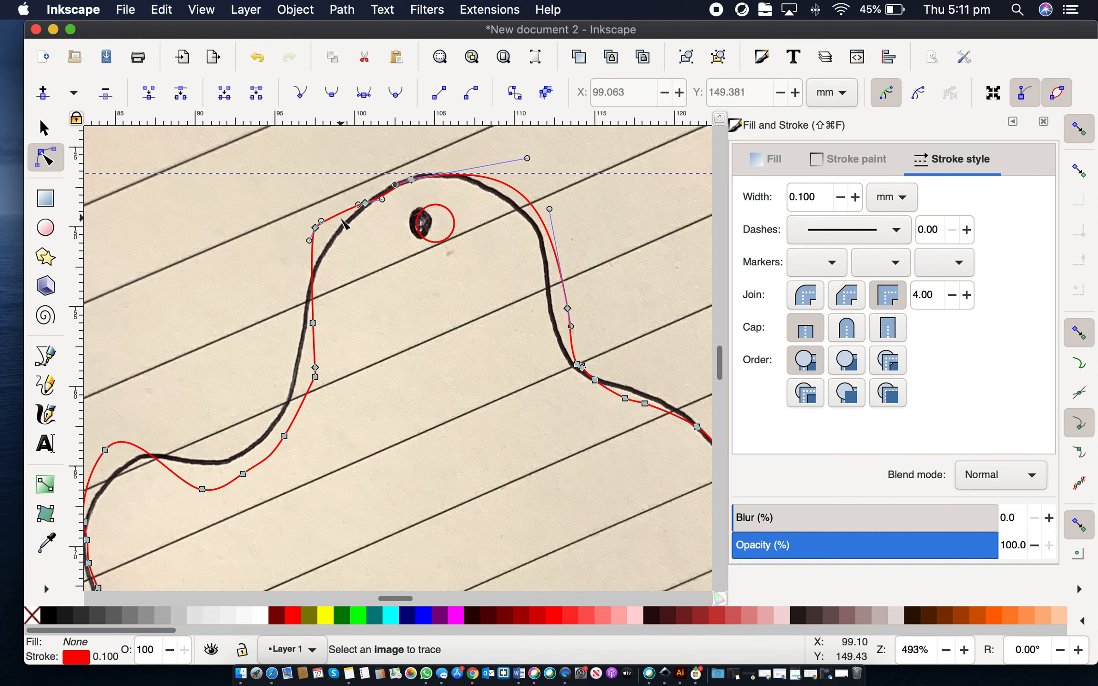
pyautogui.click(316, 229)
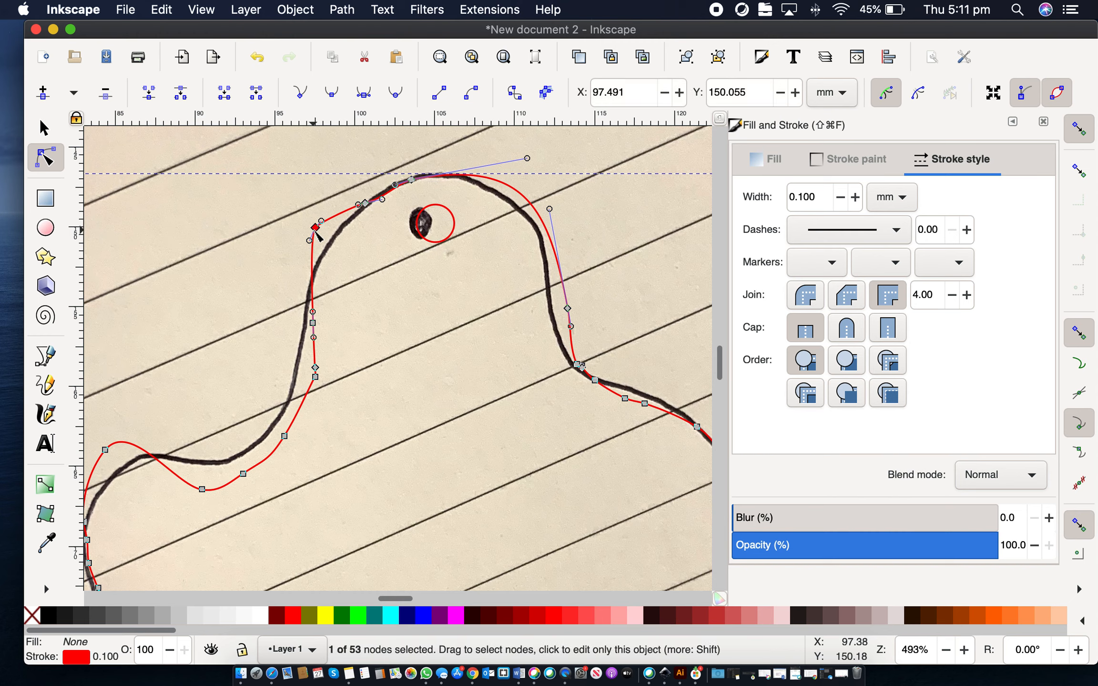
pyautogui.press('Delete')
pyautogui.click(365, 203)
pyautogui.press('Delete')
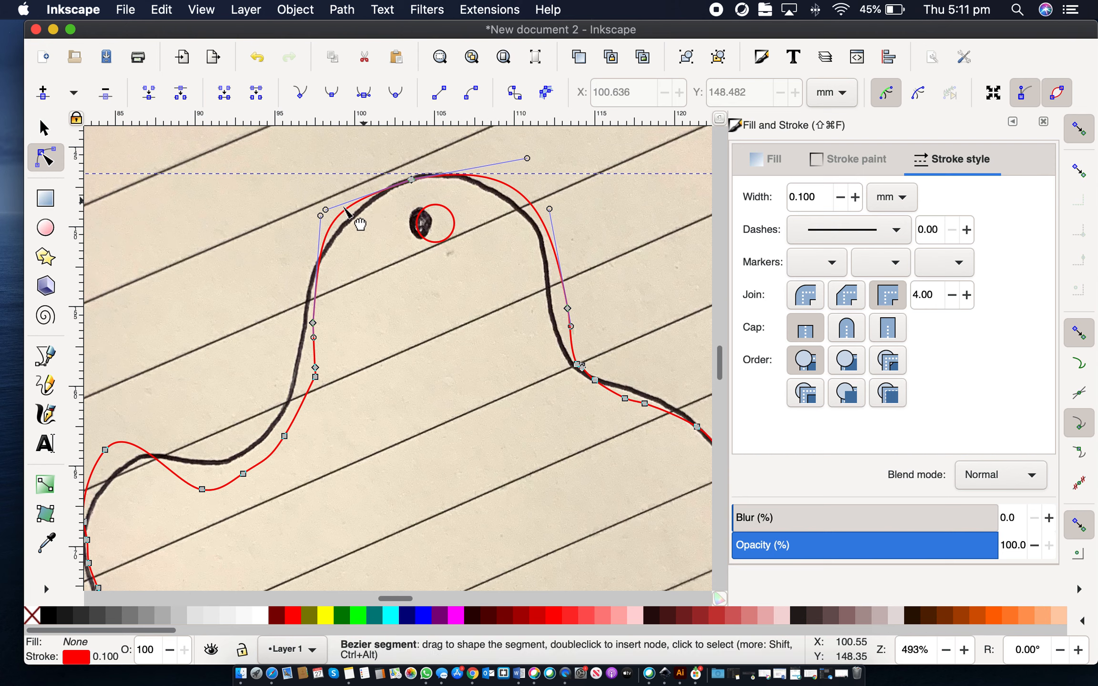
# Step: Delete the three surplus nodes down the left side of the top lobe, above its base
pyautogui.click(313, 323)
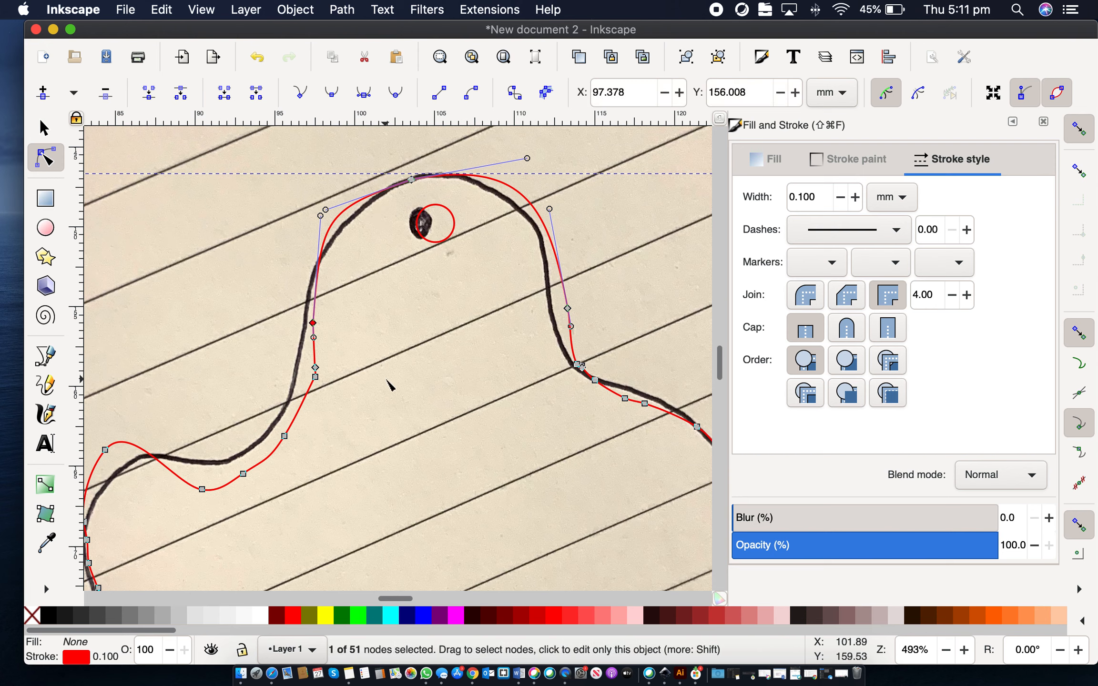
pyautogui.press('Delete')
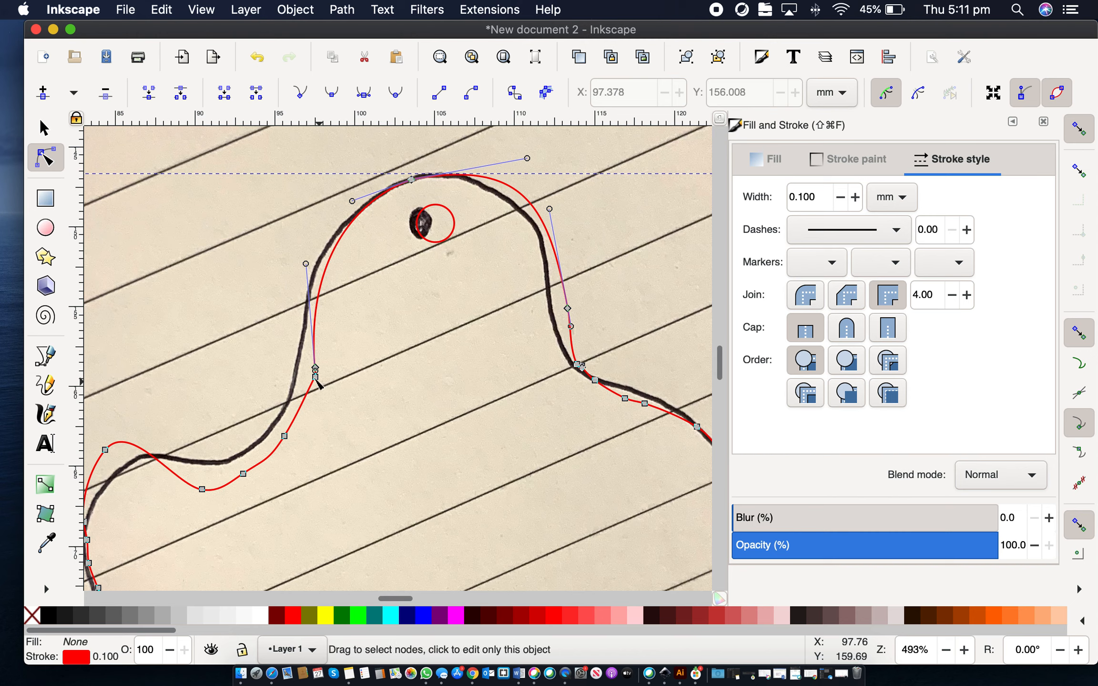
pyautogui.click(315, 376)
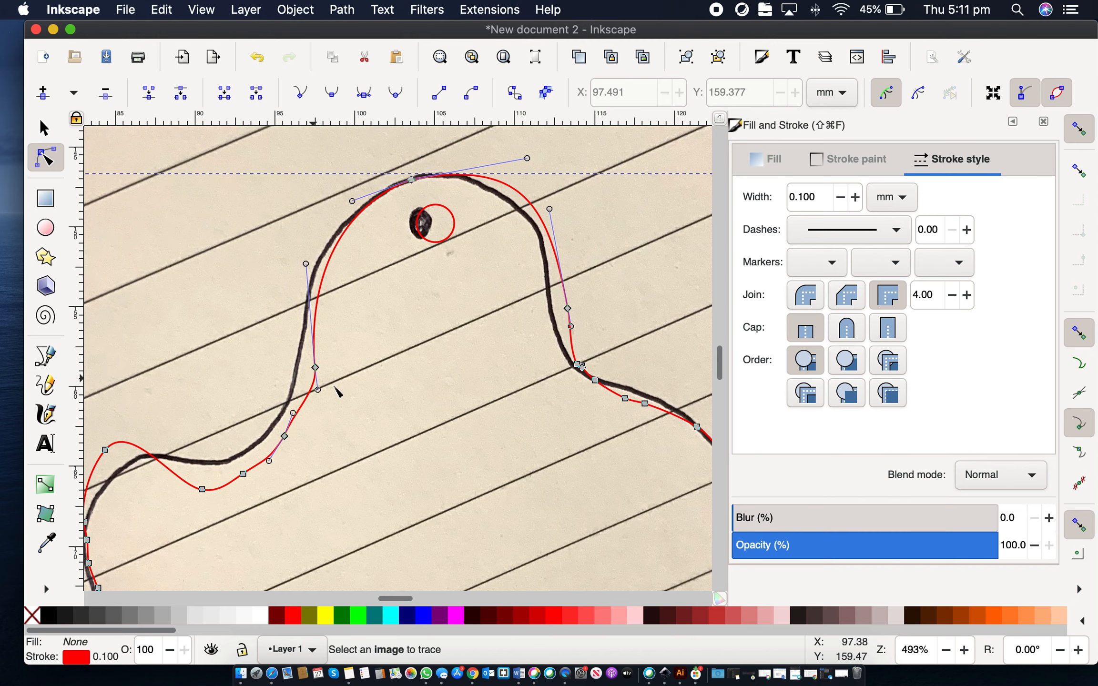
pyautogui.moveTo(308, 369); pyautogui.dragTo(301, 379)
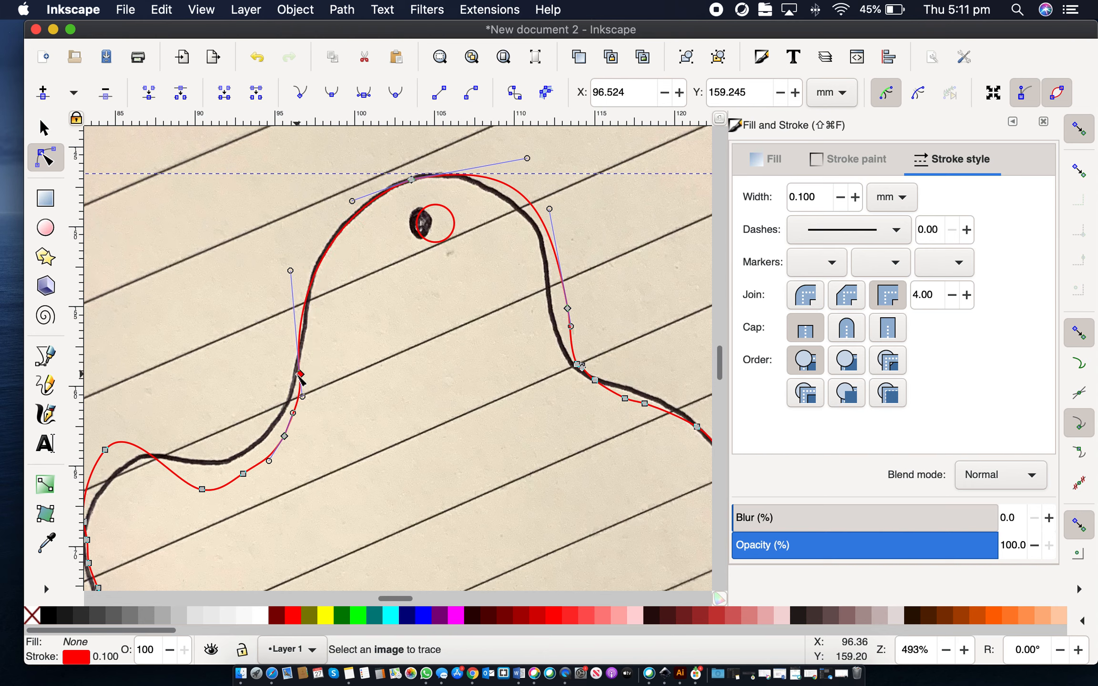
pyautogui.press('BackSpace')
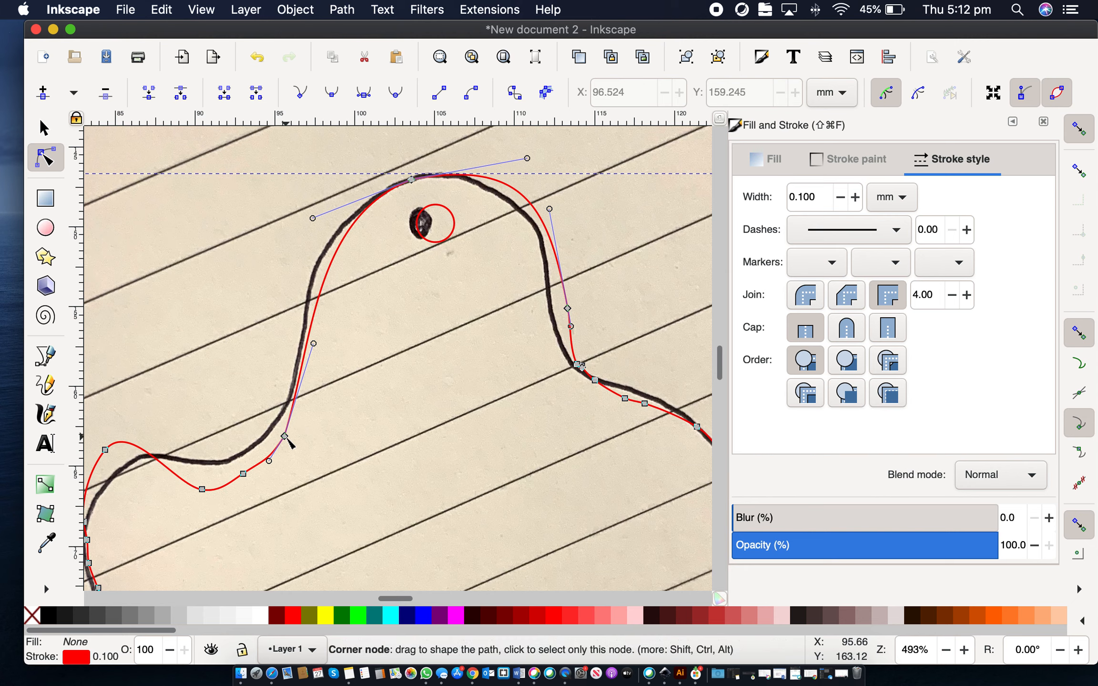
# Step: Move the node at the lobe's left base to about X 94.615, Y 162.761 mm and reshape the left side with the segment's handles
pyautogui.click(284, 438)
pyautogui.moveTo(284, 438); pyautogui.dragTo(274, 436)
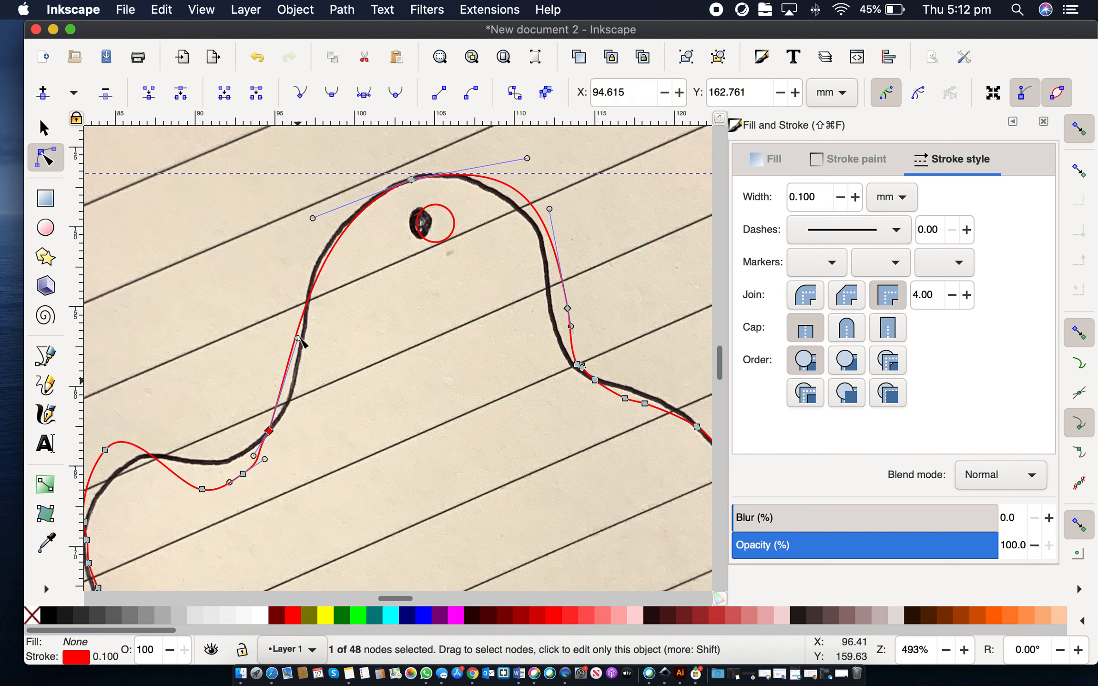
pyautogui.moveTo(308, 338)
pyautogui.mouseDown()
pyautogui.moveTo(350, 311)
pyautogui.moveTo(319, 289)
pyautogui.moveTo(328, 296)
pyautogui.mouseUp()
pyautogui.moveTo(312, 218); pyautogui.dragTo(289, 223)
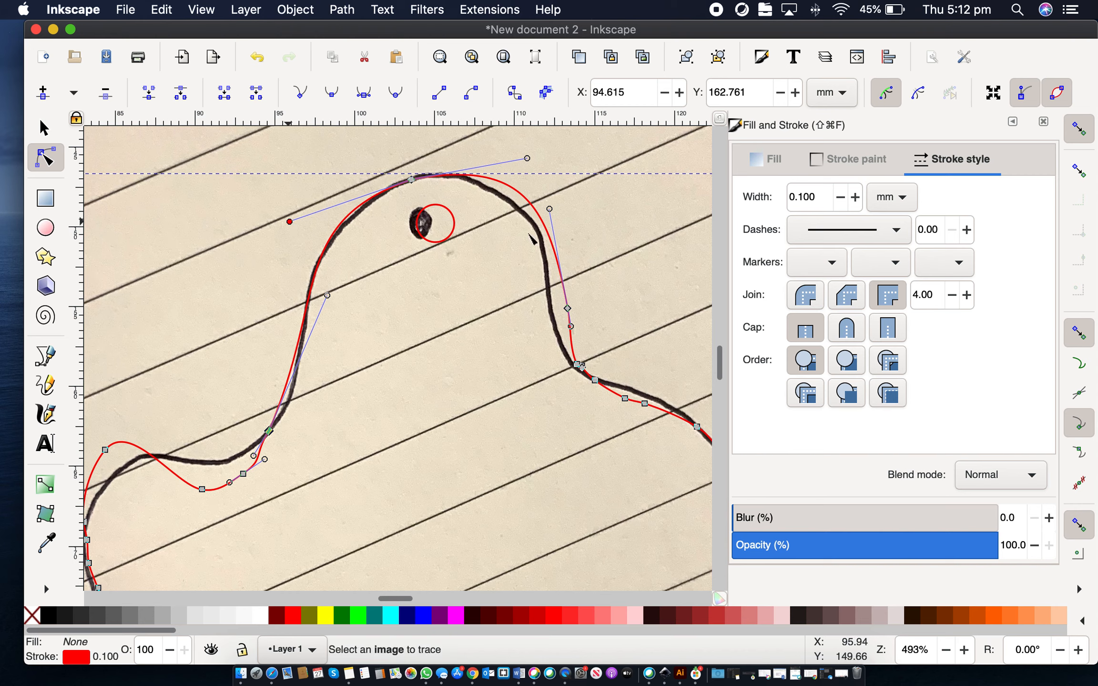
# Step: Move the node on the lobe's right side to about X 112.253, Y 155.646 mm and adjust its upper handle to follow the drawing
pyautogui.click(568, 309)
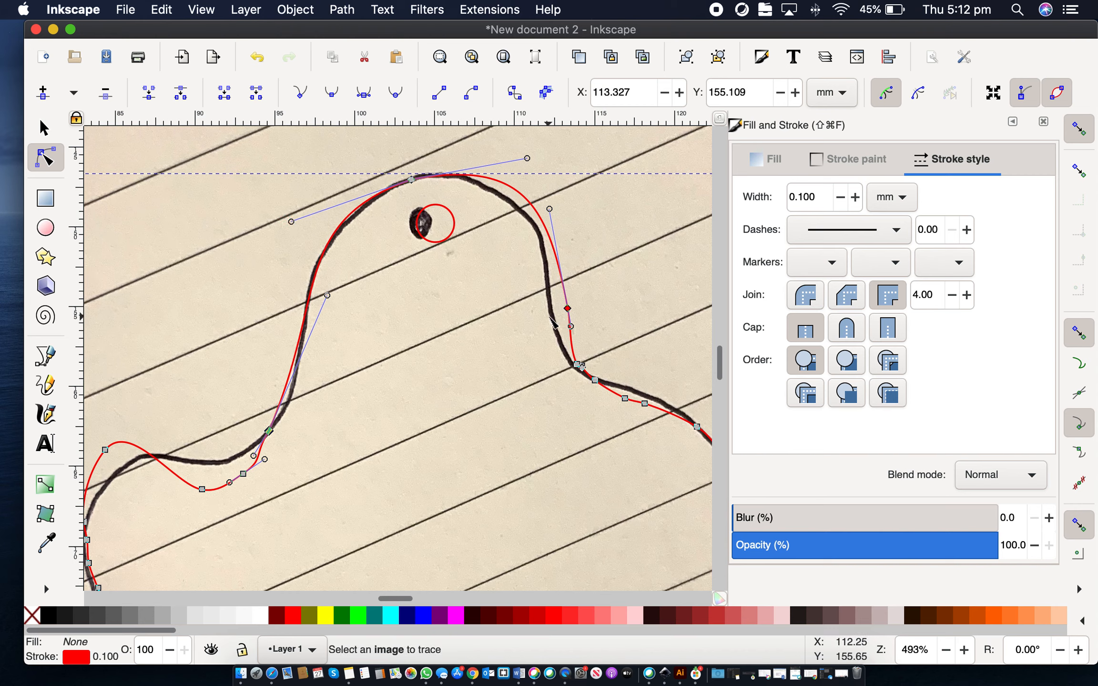
pyautogui.moveTo(550, 317); pyautogui.dragTo(552, 318)
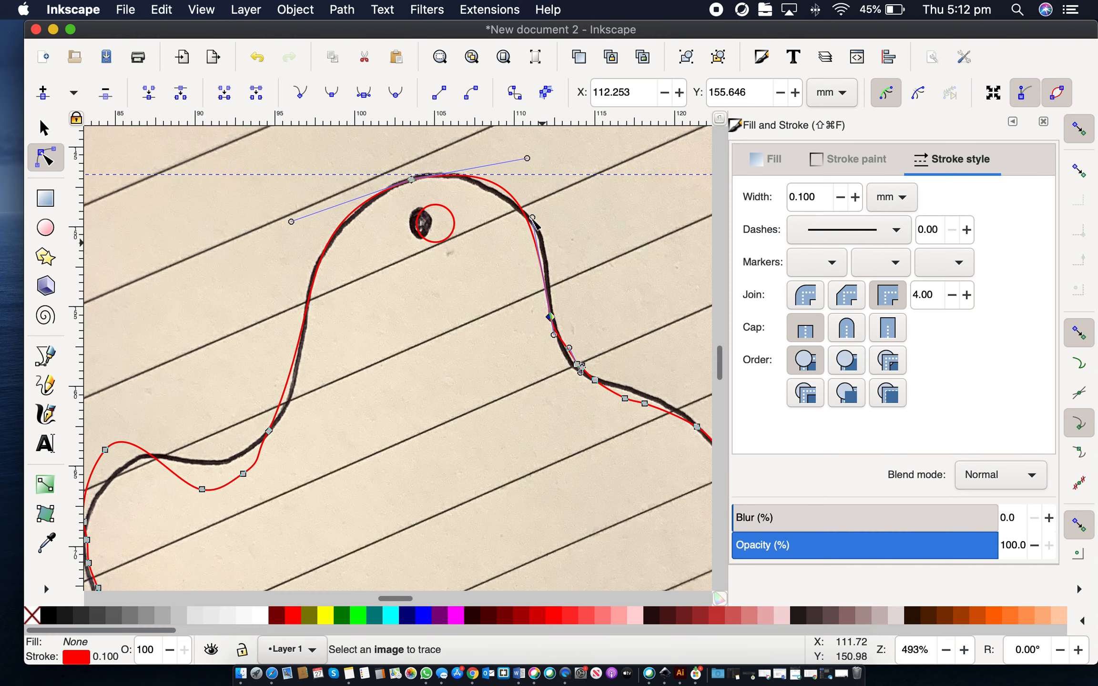
pyautogui.moveTo(541, 230); pyautogui.dragTo(548, 242)
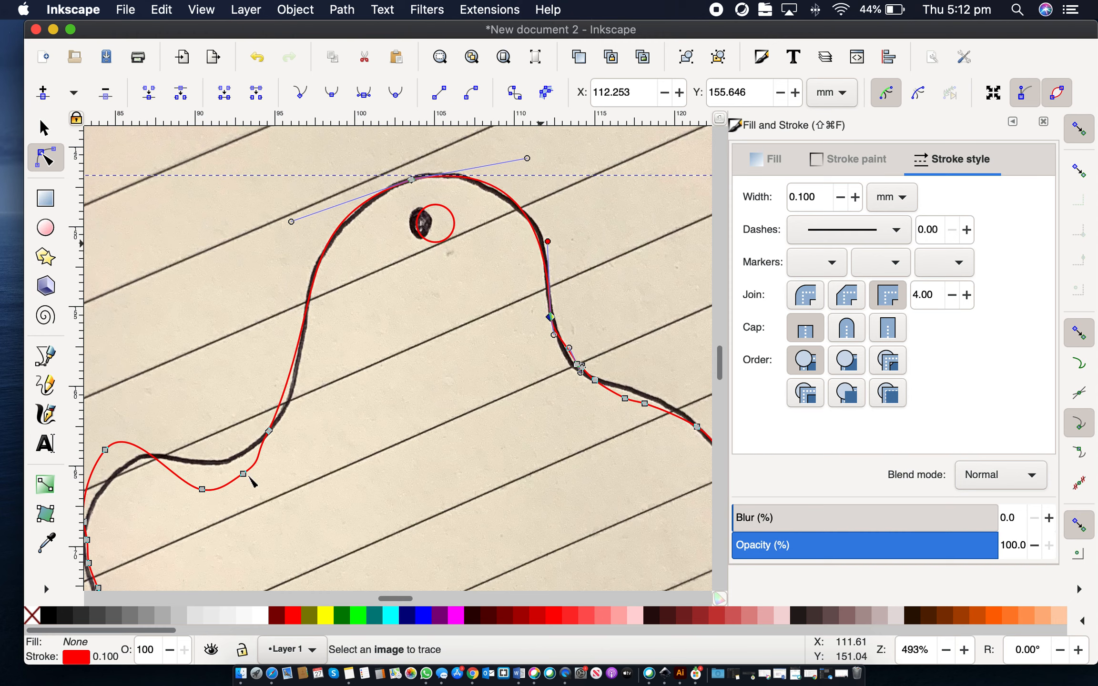
# Step: Delete two nodes at the lobe's left base, move the adjacent node to about X 91.865, Y 164.895 mm and reshape its upper handle
pyautogui.click(270, 432)
pyautogui.press('Delete')
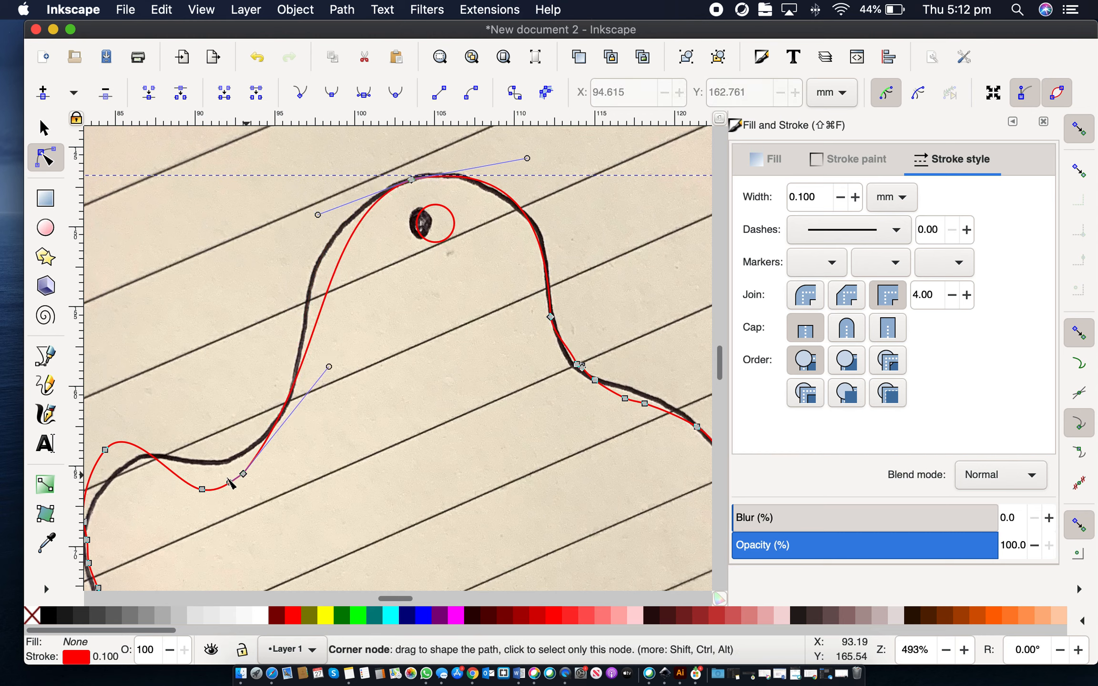
pyautogui.click(243, 475)
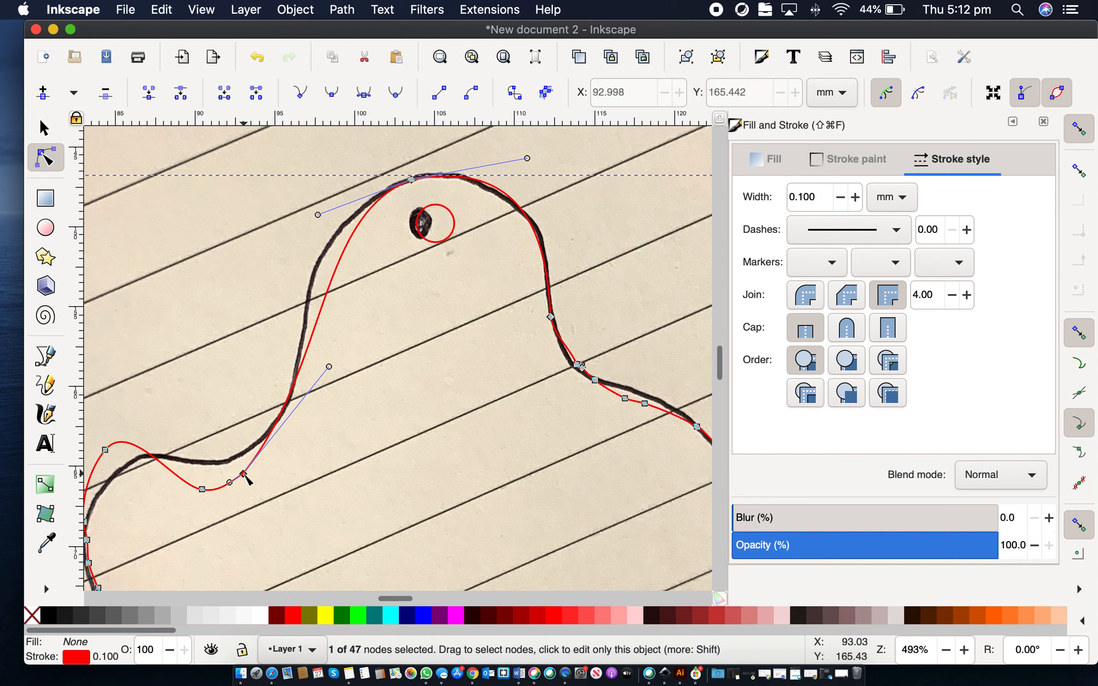
pyautogui.press('Delete')
pyautogui.moveTo(204, 493)
pyautogui.mouseDown()
pyautogui.moveTo(237, 461)
pyautogui.moveTo(228, 467)
pyautogui.mouseUp()
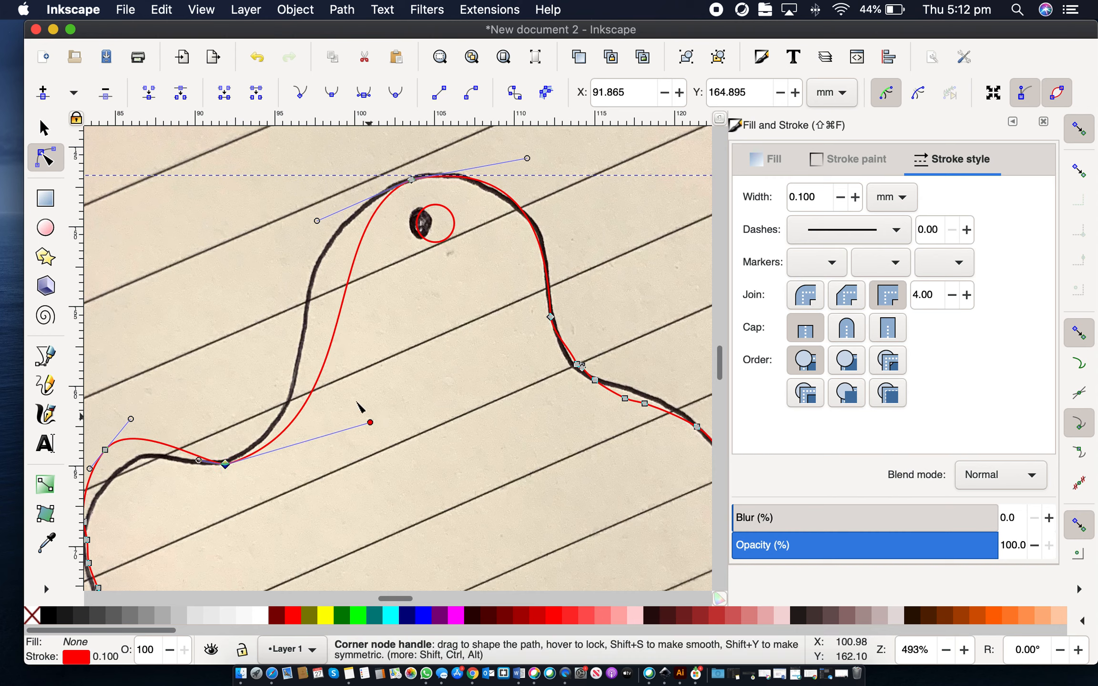
pyautogui.moveTo(370, 422)
pyautogui.mouseDown()
pyautogui.moveTo(311, 343)
pyautogui.moveTo(339, 368)
pyautogui.mouseUp()
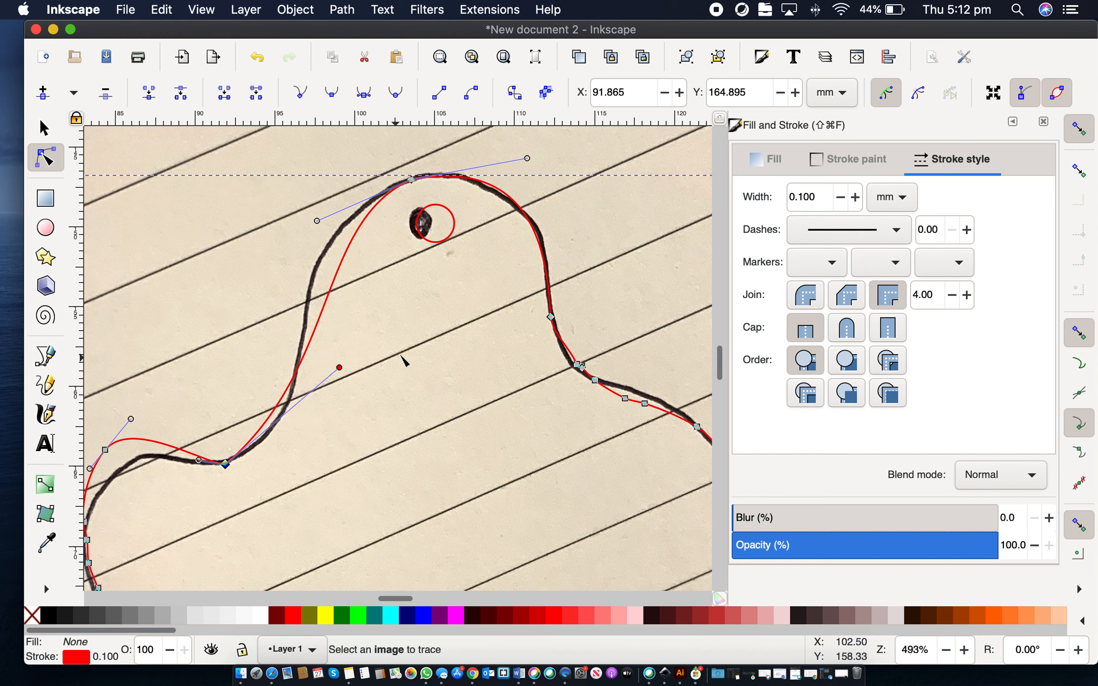
pyautogui.moveTo(402, 354); pyautogui.dragTo(412, 317)
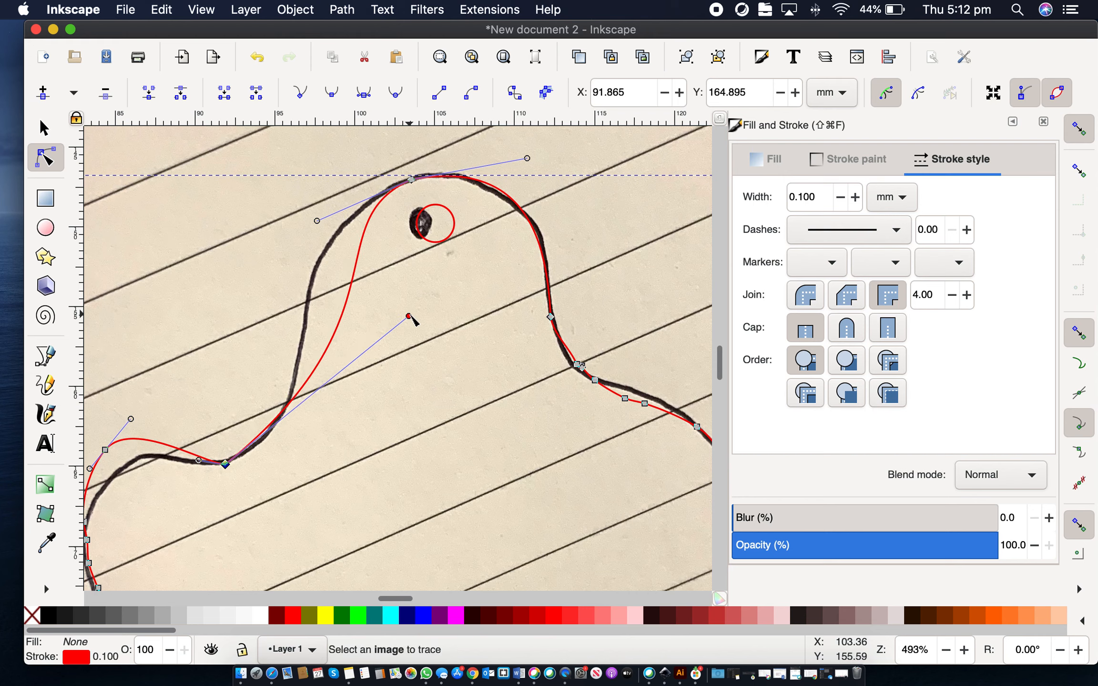
# Step: Insert a node midway along the lobe's left segment and move it outward onto the drawn line
pyautogui.click(351, 285)
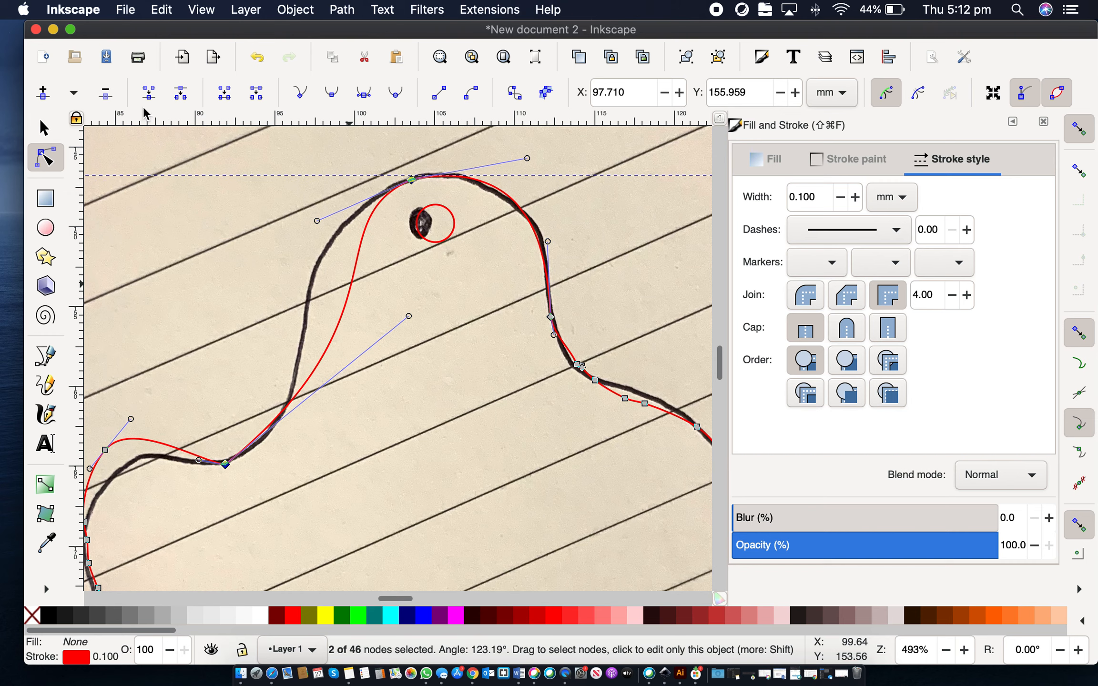
pyautogui.click(41, 94)
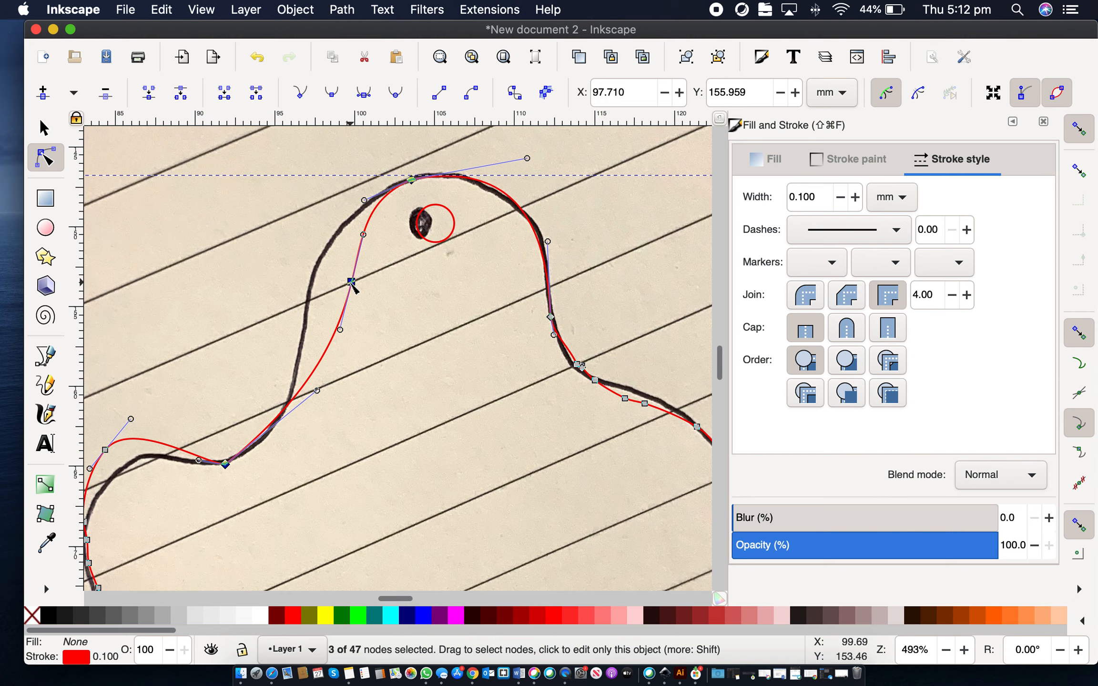
pyautogui.moveTo(351, 282); pyautogui.dragTo(314, 281)
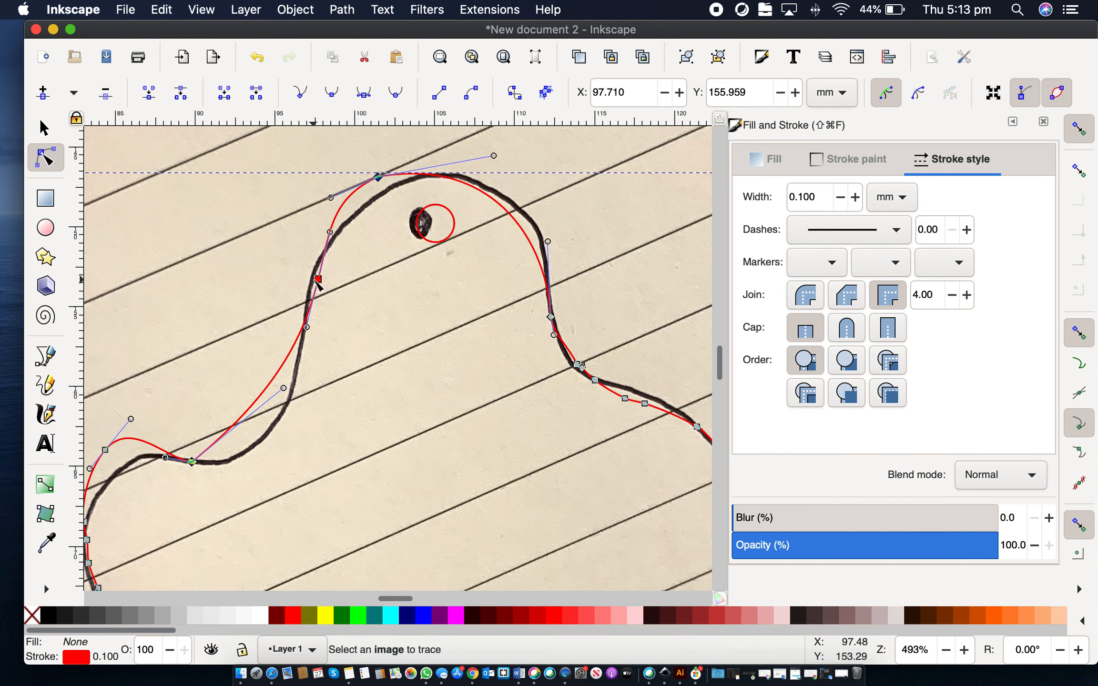
# Step: Move the outline's top node to about X 104.576, Y 146.485 mm and adjust both handles to follow the drawn curve
pyautogui.click(374, 177)
pyautogui.moveTo(440, 177); pyautogui.dragTo(428, 170)
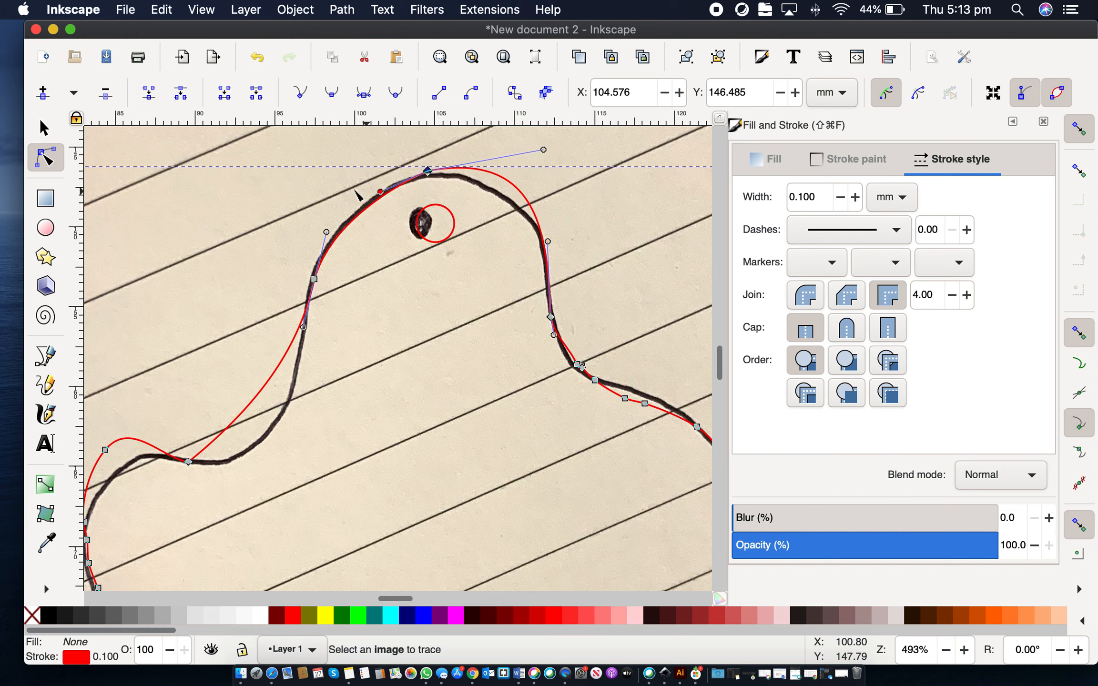
pyautogui.moveTo(379, 192); pyautogui.dragTo(354, 191)
pyautogui.moveTo(544, 151); pyautogui.dragTo(532, 188)
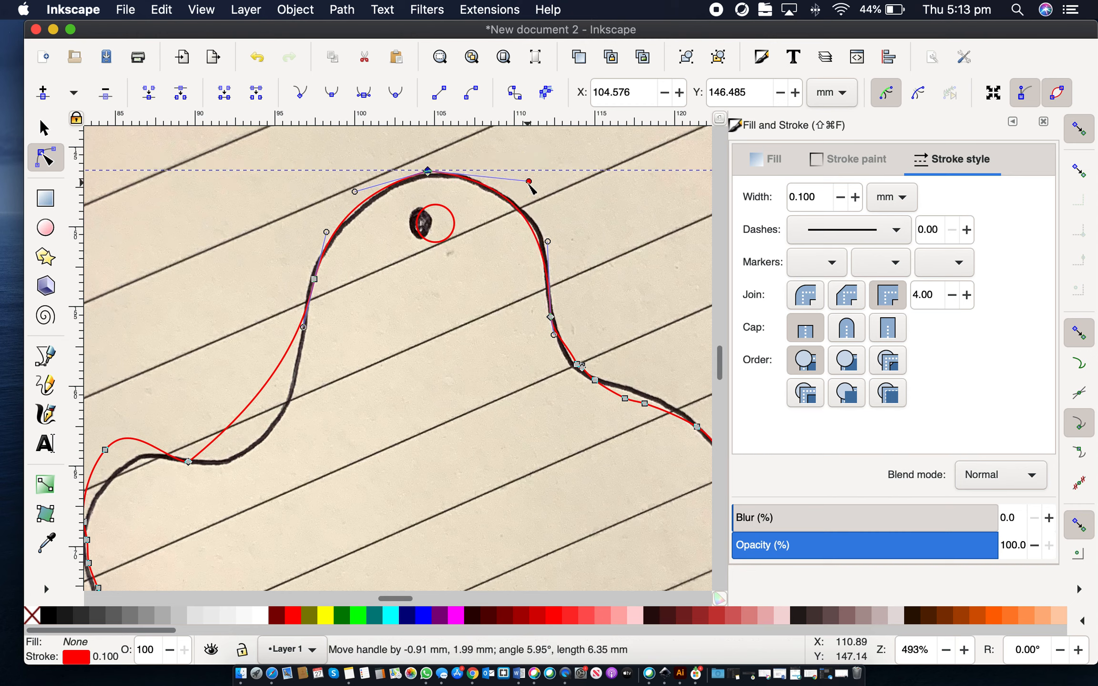
# Step: Move the node at the lobe's left base to about X 92.671, Y 164.358 mm, reshape its handles and finish node editing
pyautogui.click(189, 462)
pyautogui.moveTo(188, 462); pyautogui.dragTo(177, 483)
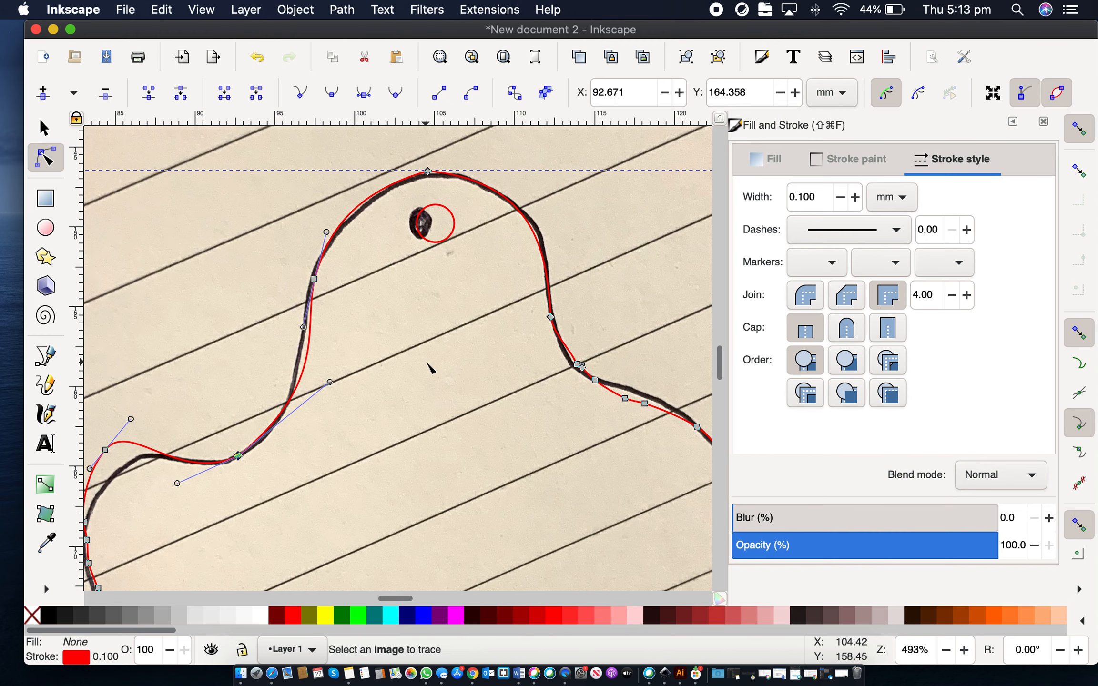
pyautogui.scroll(-3, 430, 368)
pyautogui.scroll(-1, 431, 367)
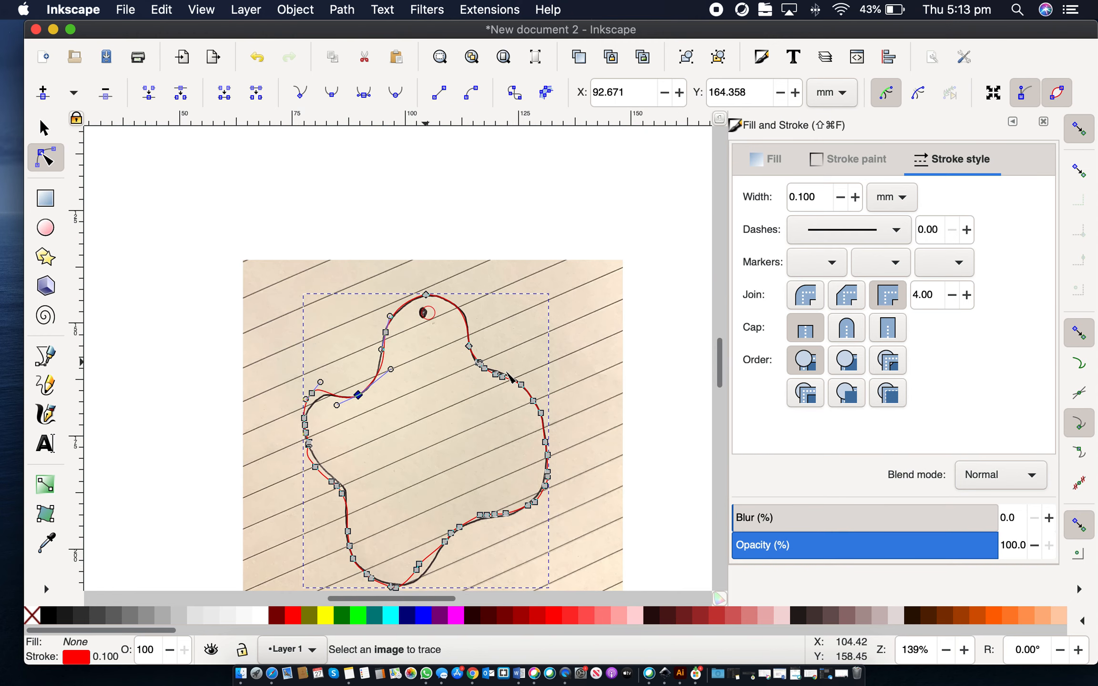
pyautogui.press('5')
pyautogui.press('s')
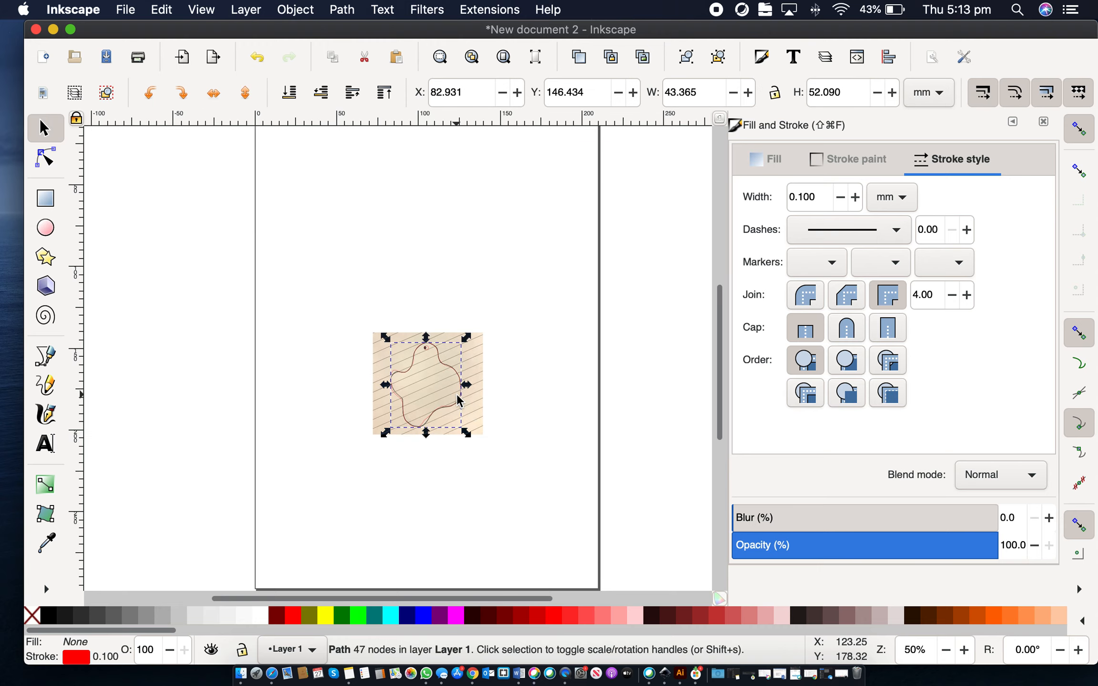
# Step: Move the embedded photo clear of the traced outline to expose the tracing, and undo the move
pyautogui.scroll(2, 456, 400)
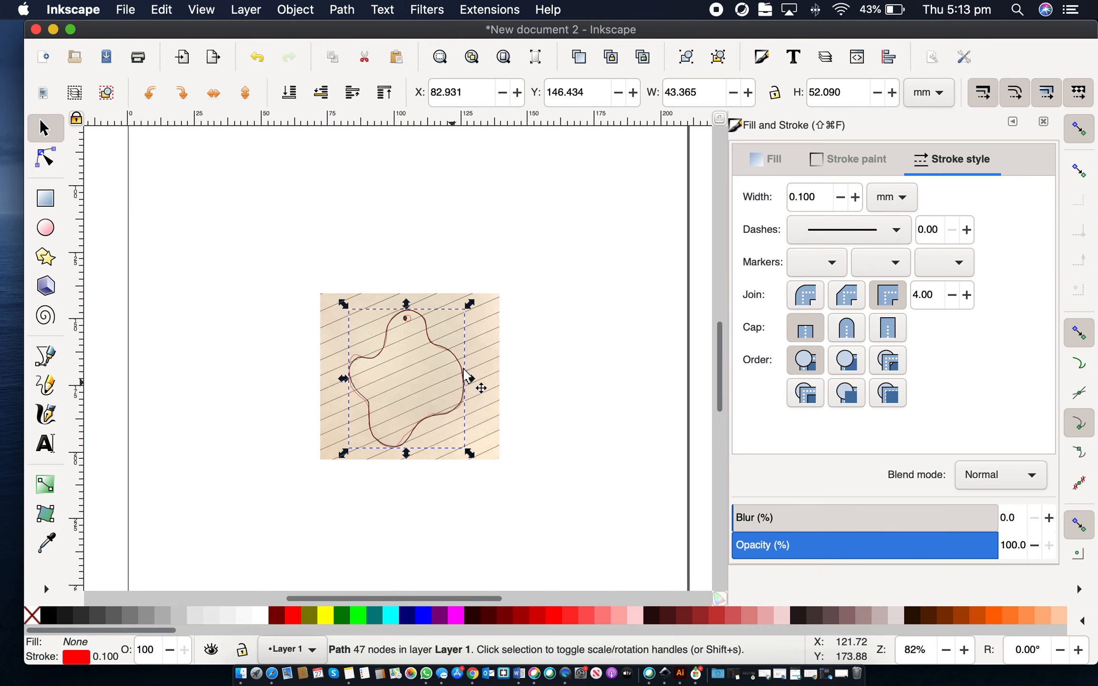
pyautogui.click(488, 333)
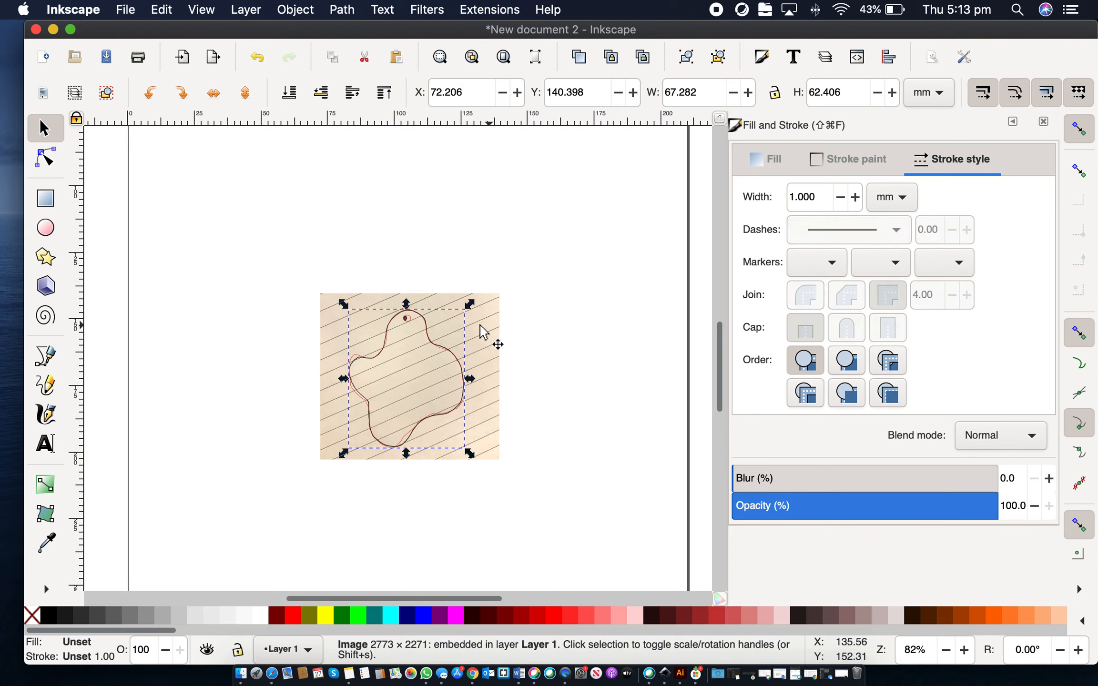
pyautogui.moveTo(517, 328); pyautogui.dragTo(648, 342)
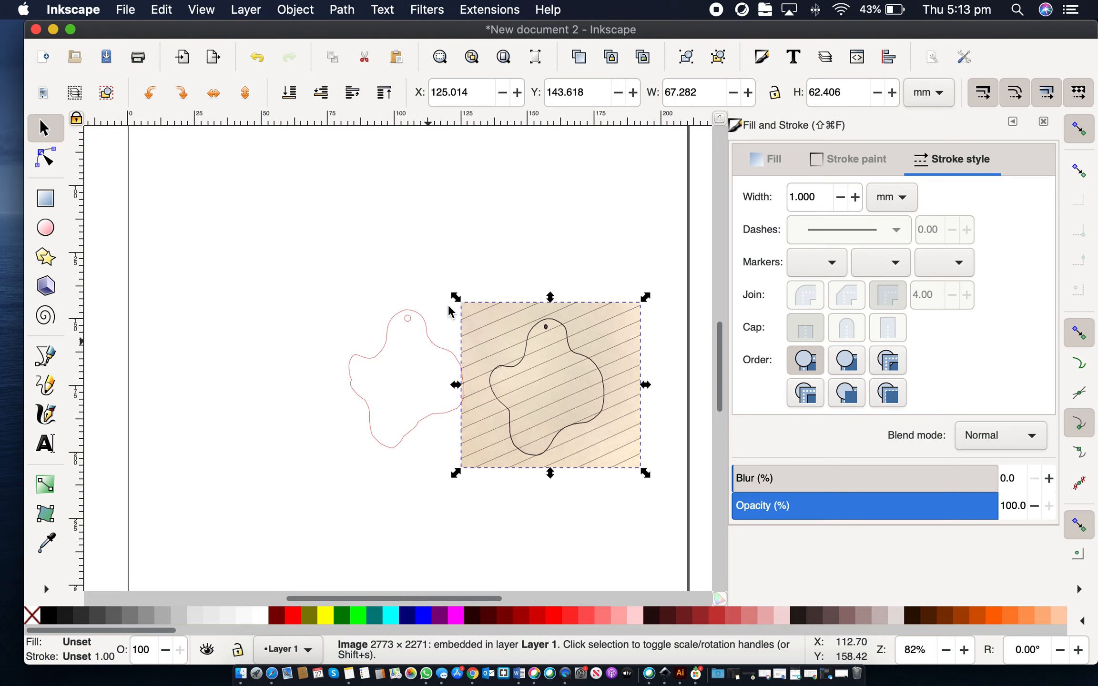
pyautogui.click(162, 10)
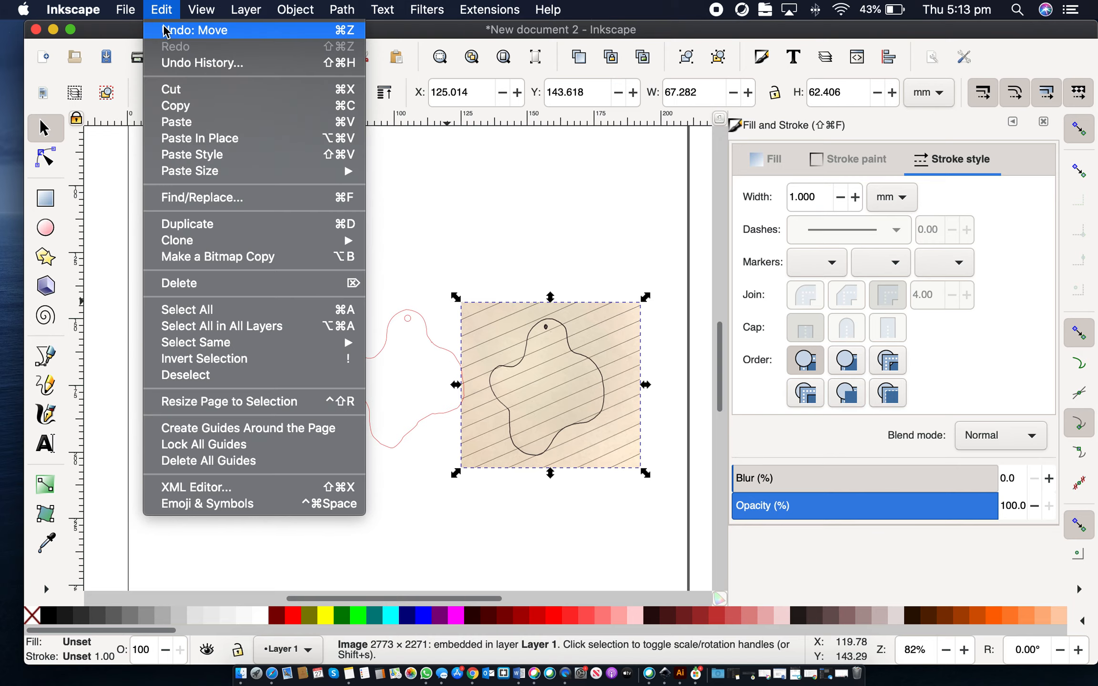
pyautogui.click(166, 31)
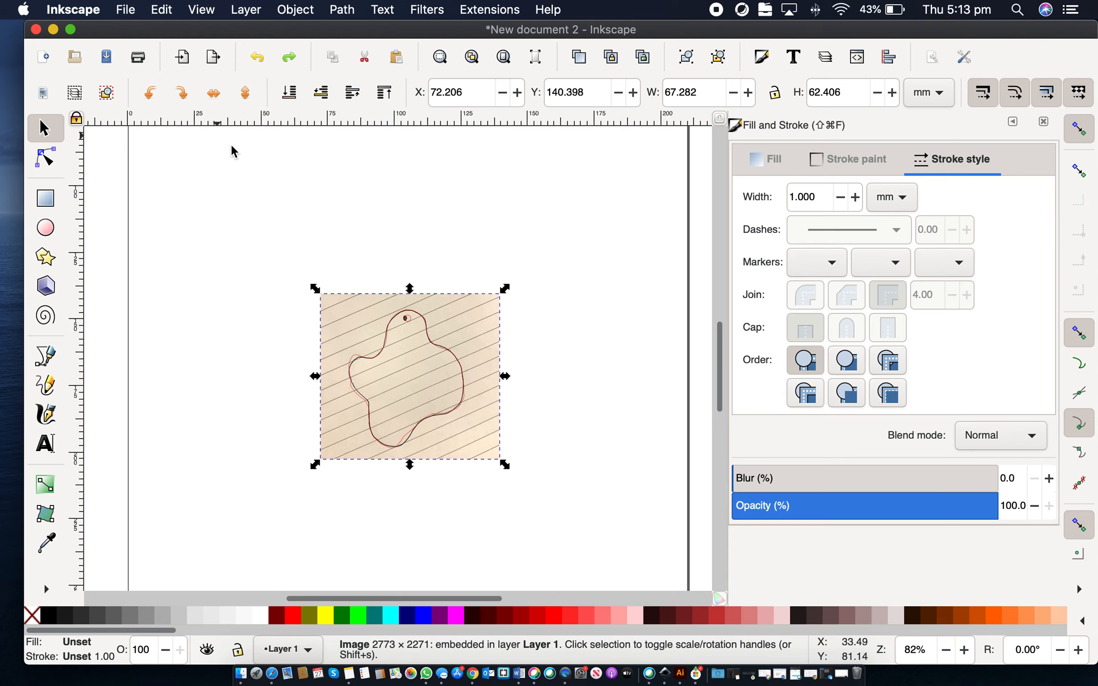
# Step: Delete the embedded photo from behind the traced pendant, keeping the vector lines
pyautogui.click(317, 256)
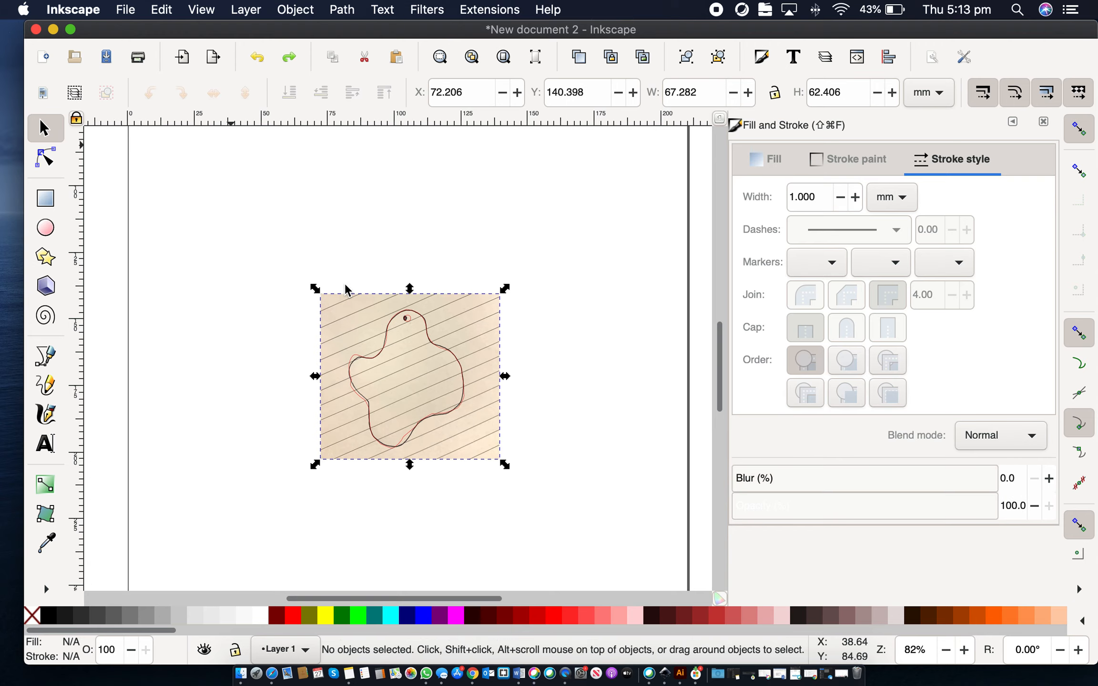
pyautogui.click(342, 315)
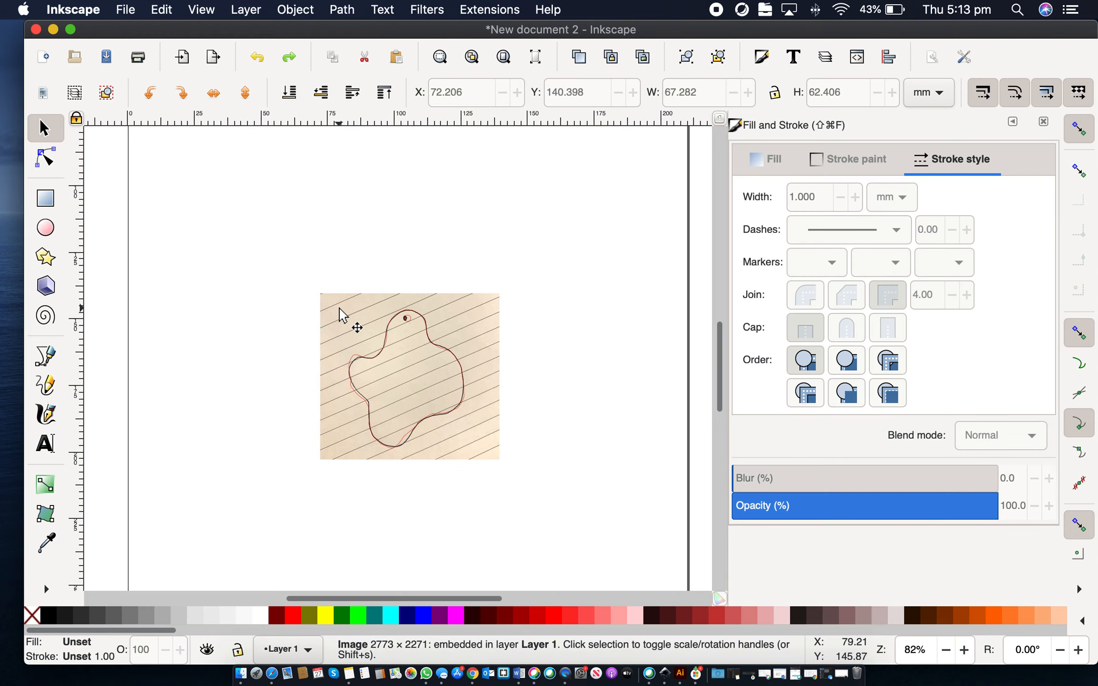
pyautogui.press('Delete')
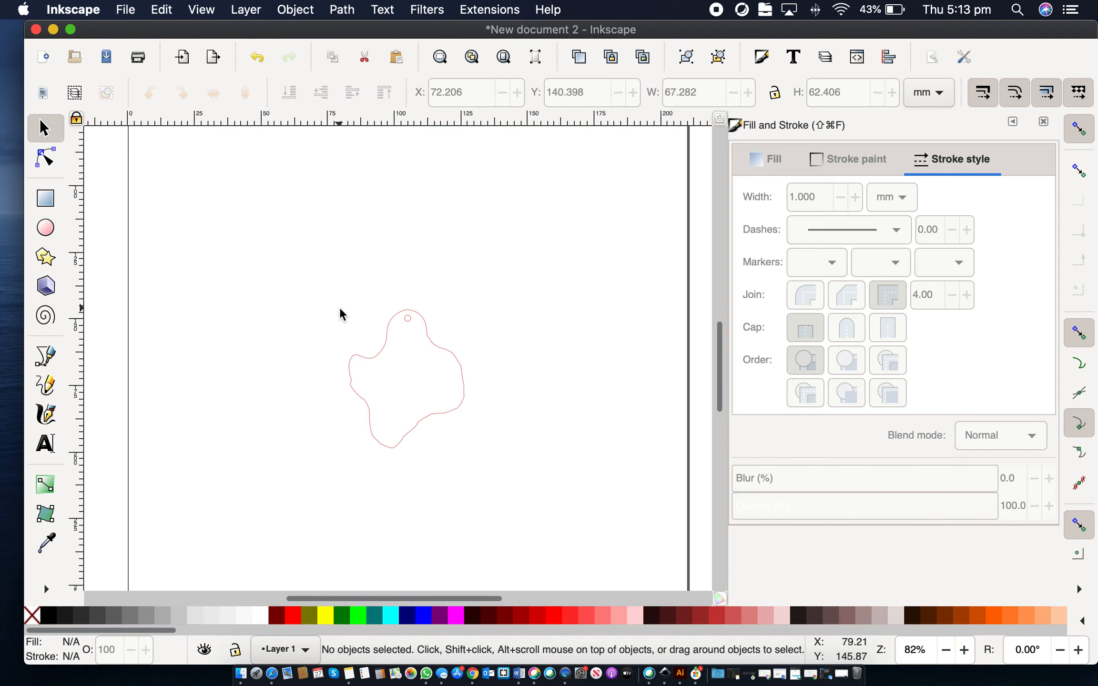
# Step: Draw two overlapping ellipses beside the pendant, with radii of about 12.9 × 14.0 mm and, lower, about 17.2 × 10.6 mm
pyautogui.click(44, 229)
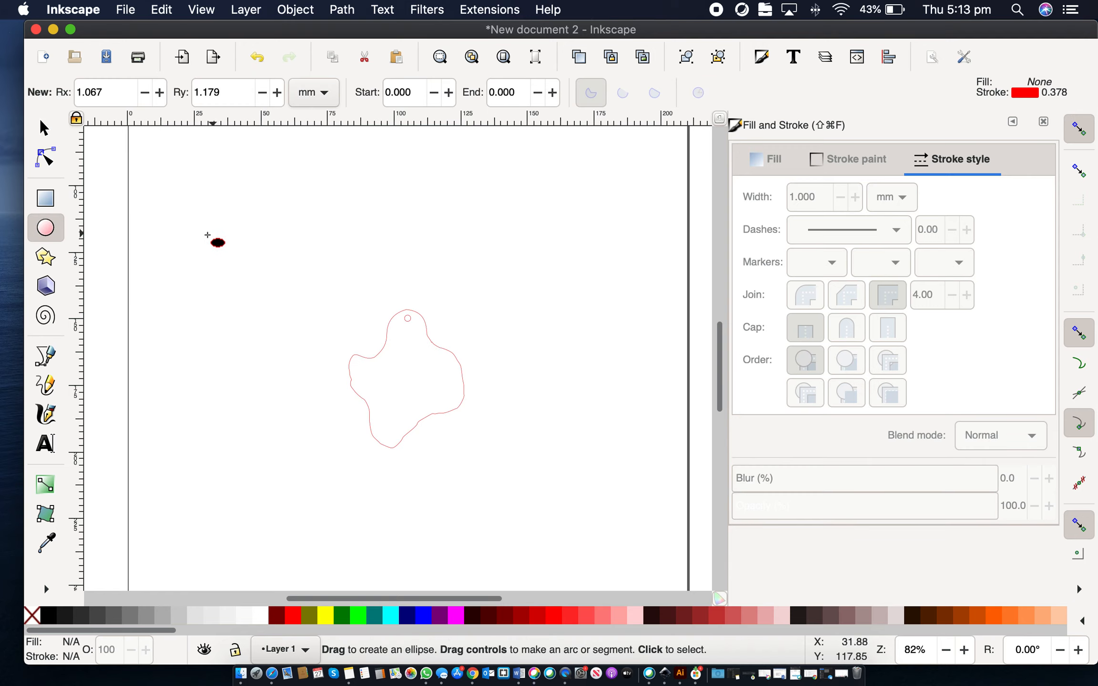
pyautogui.moveTo(196, 233)
pyautogui.mouseDown()
pyautogui.moveTo(264, 284)
pyautogui.moveTo(280, 305)
pyautogui.moveTo(266, 310)
pyautogui.mouseUp()
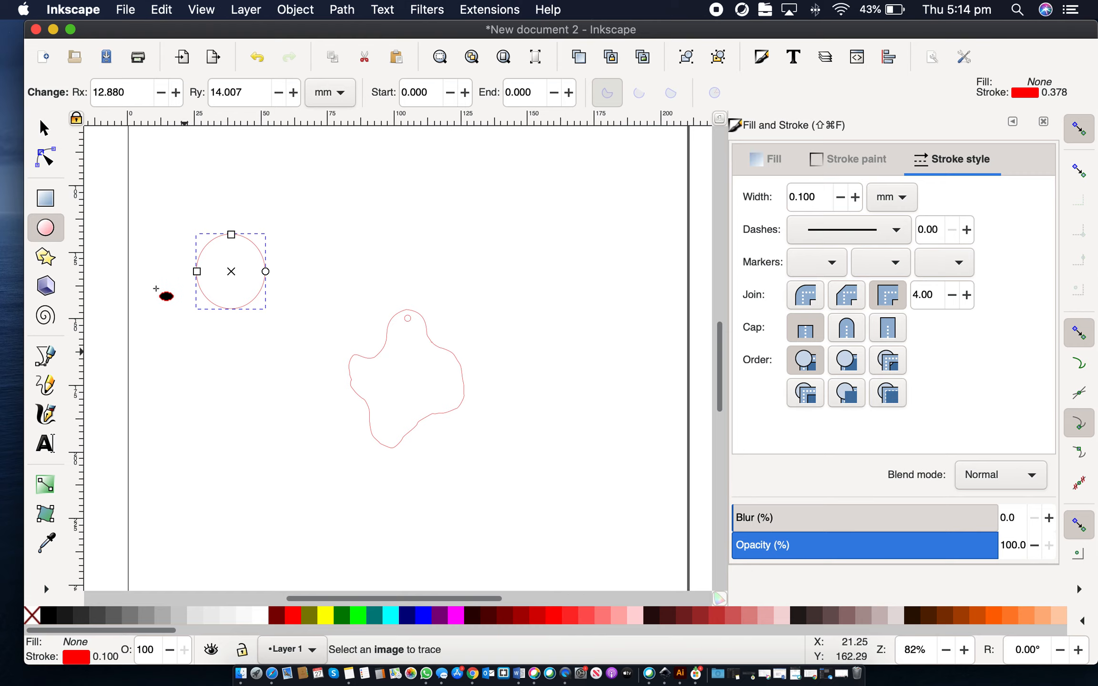
pyautogui.moveTo(235, 335); pyautogui.dragTo(246, 344)
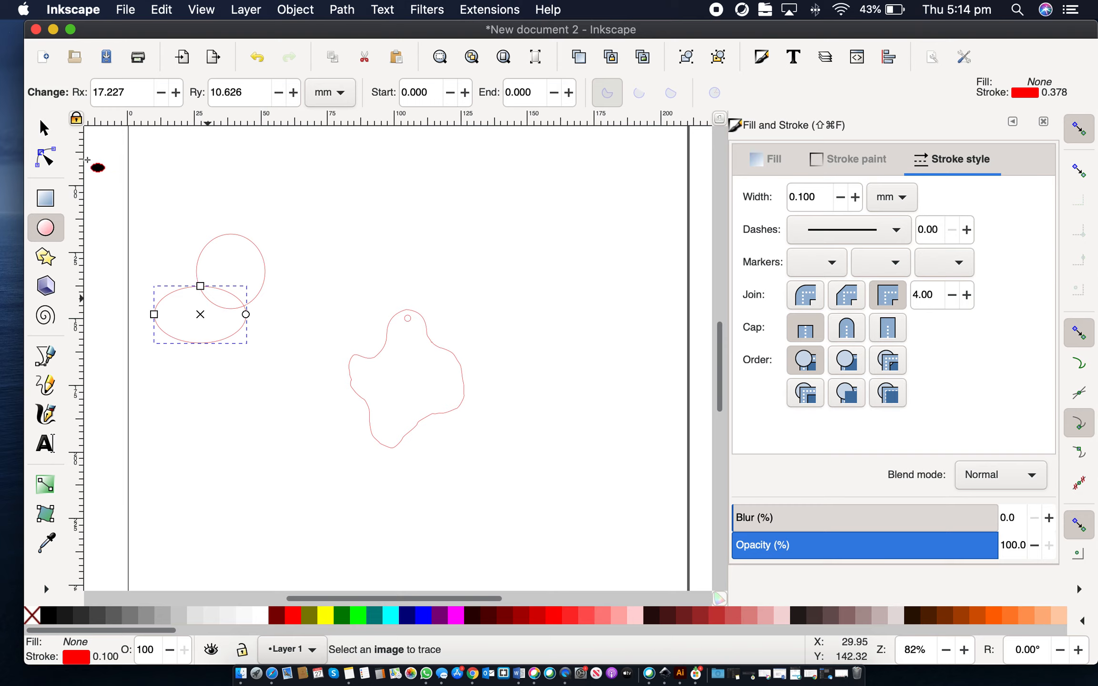
# Step: Select both overlapping ellipses and apply Cut Path so the lower one splits the upper one's outline
pyautogui.click(44, 129)
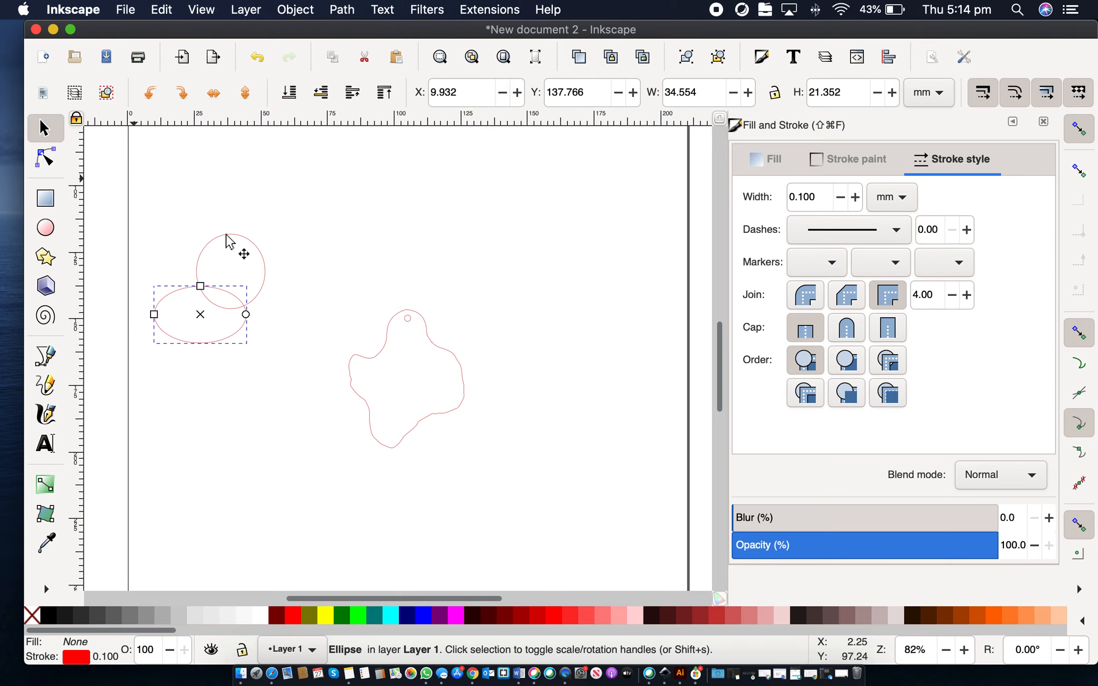
pyautogui.keyDown('shift'); pyautogui.click(227, 236); pyautogui.keyUp('shift')
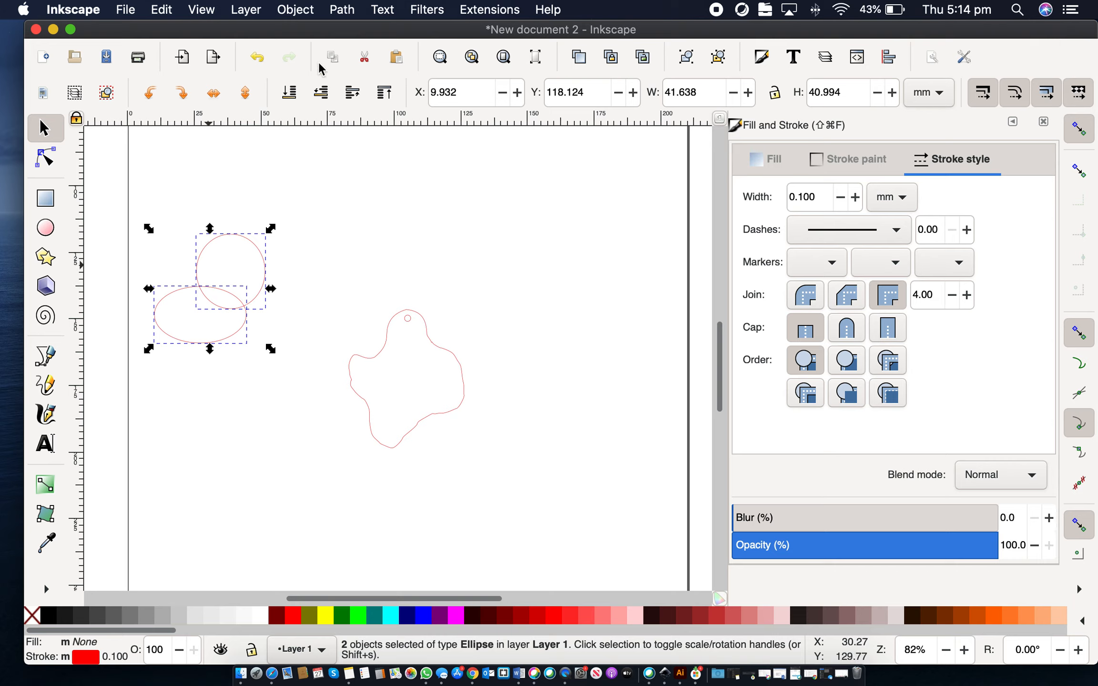
pyautogui.click(342, 9)
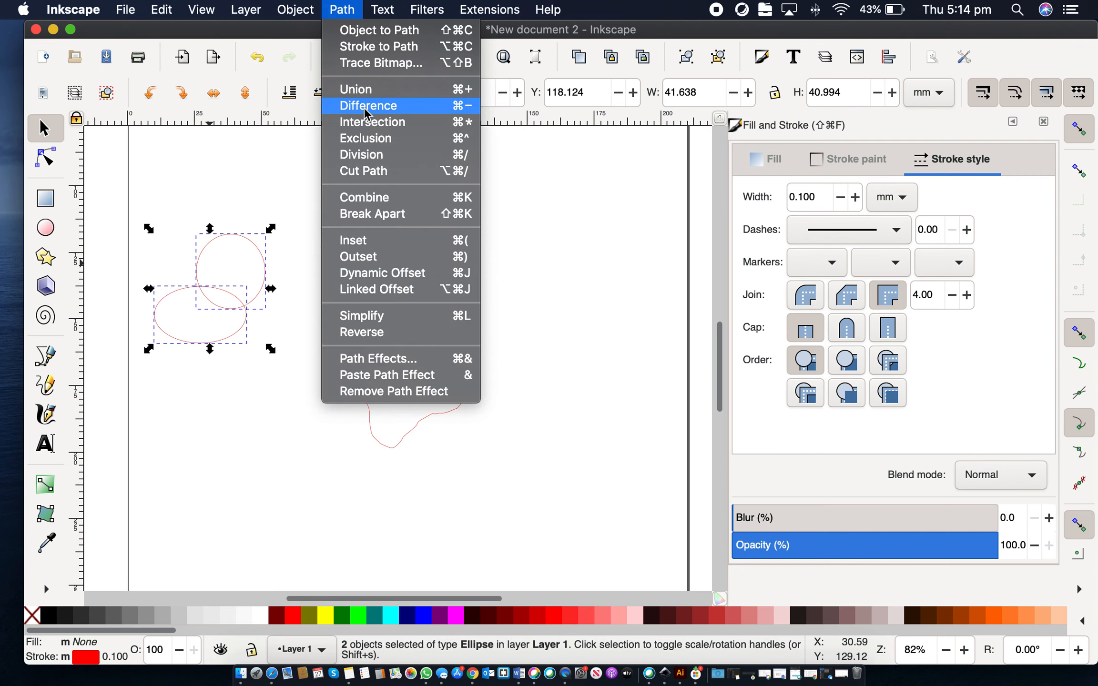
pyautogui.click(384, 171)
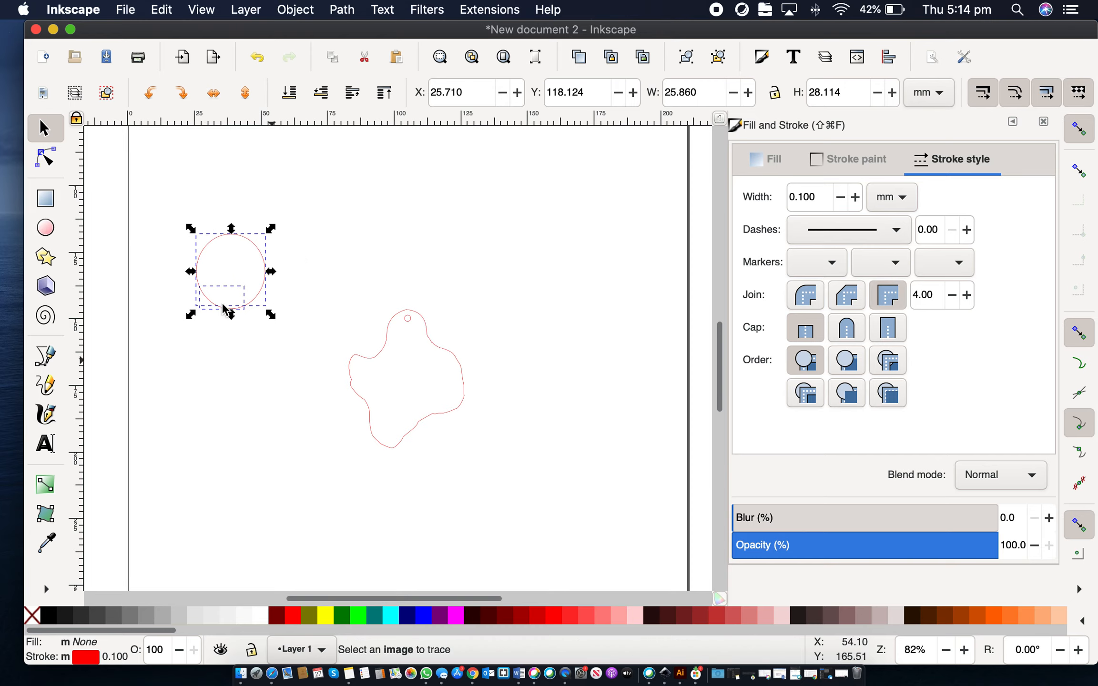
# Step: Delete the lower cut-off arc of the upper ellipse, leaving its outline open
pyautogui.click(223, 310)
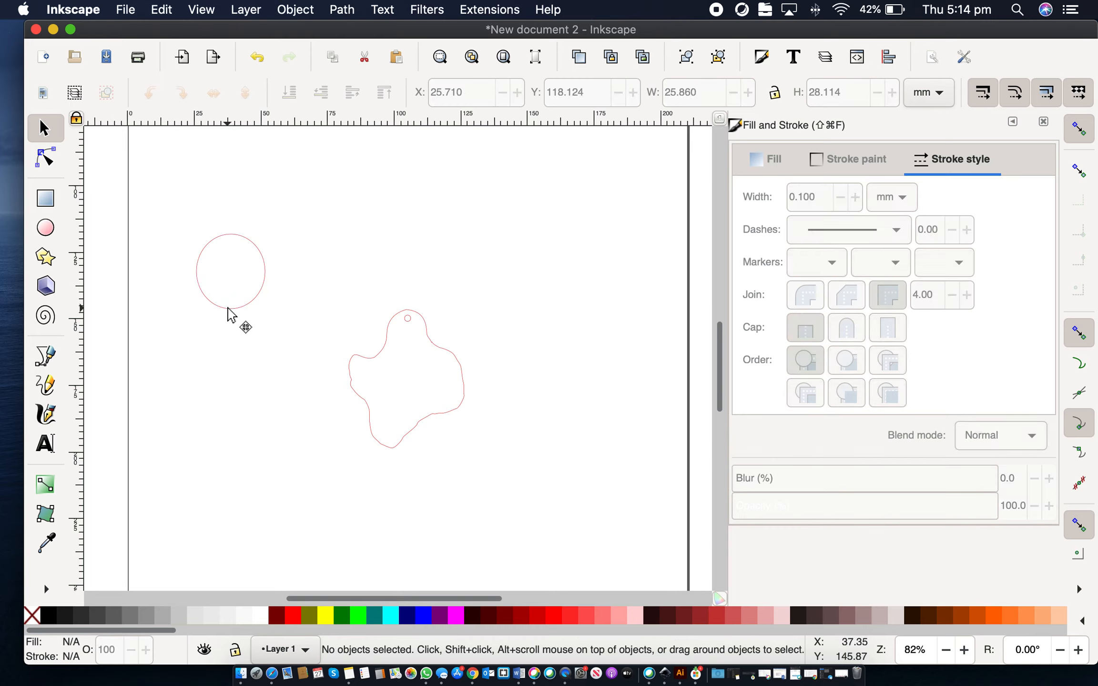
pyautogui.click(228, 310)
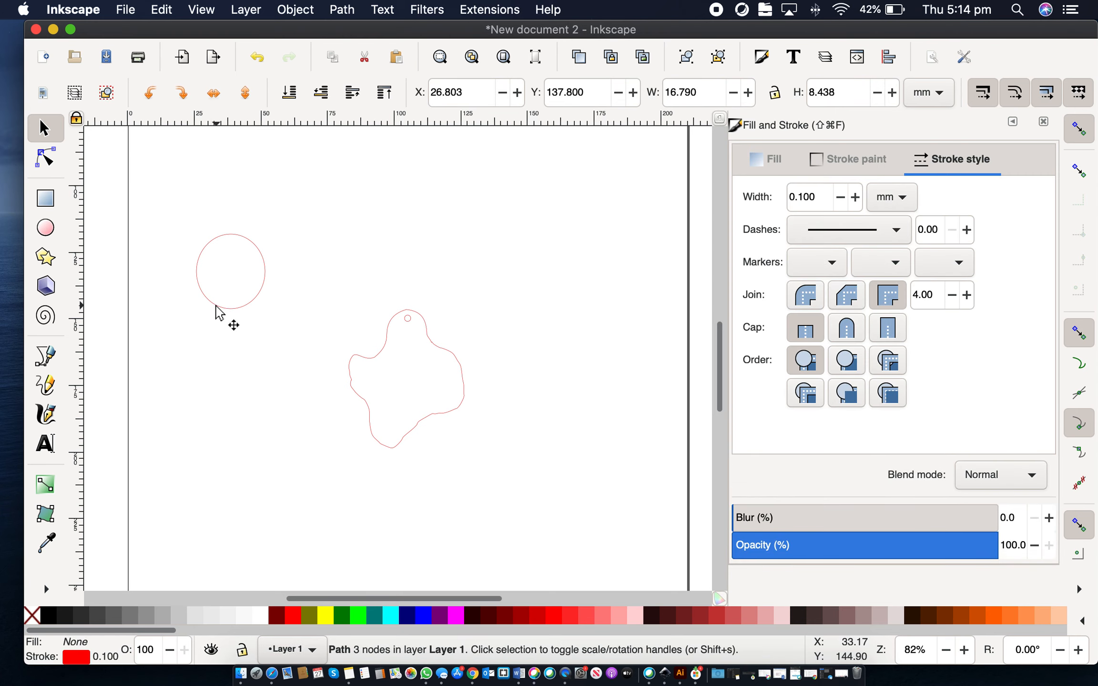
pyautogui.click(220, 301)
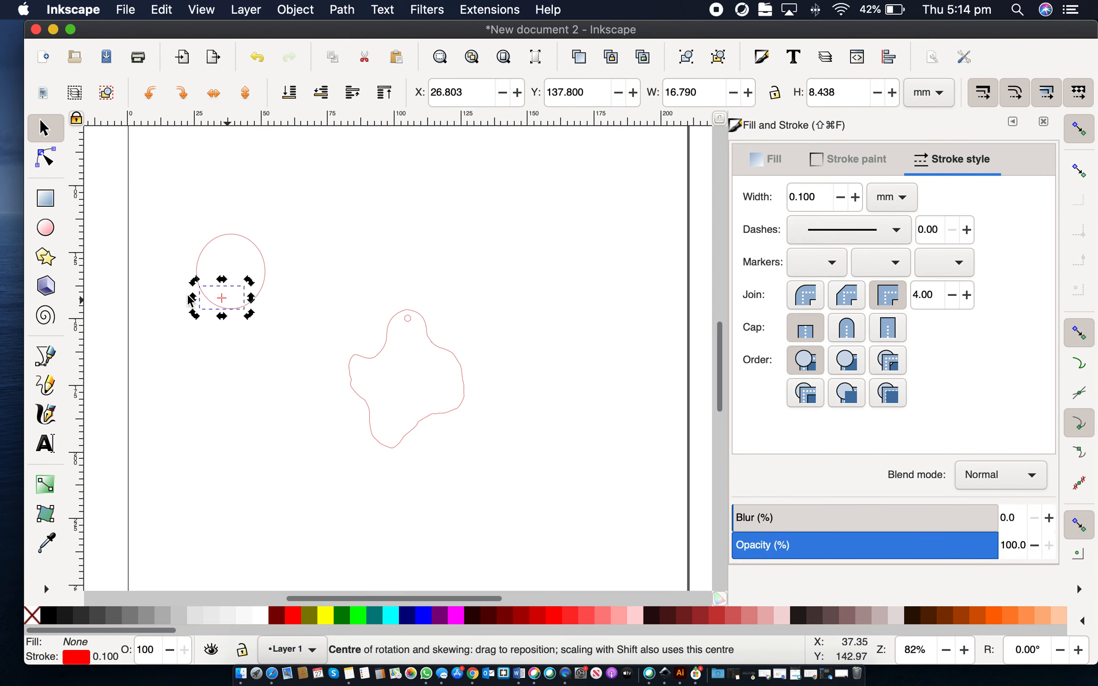
pyautogui.press('Delete')
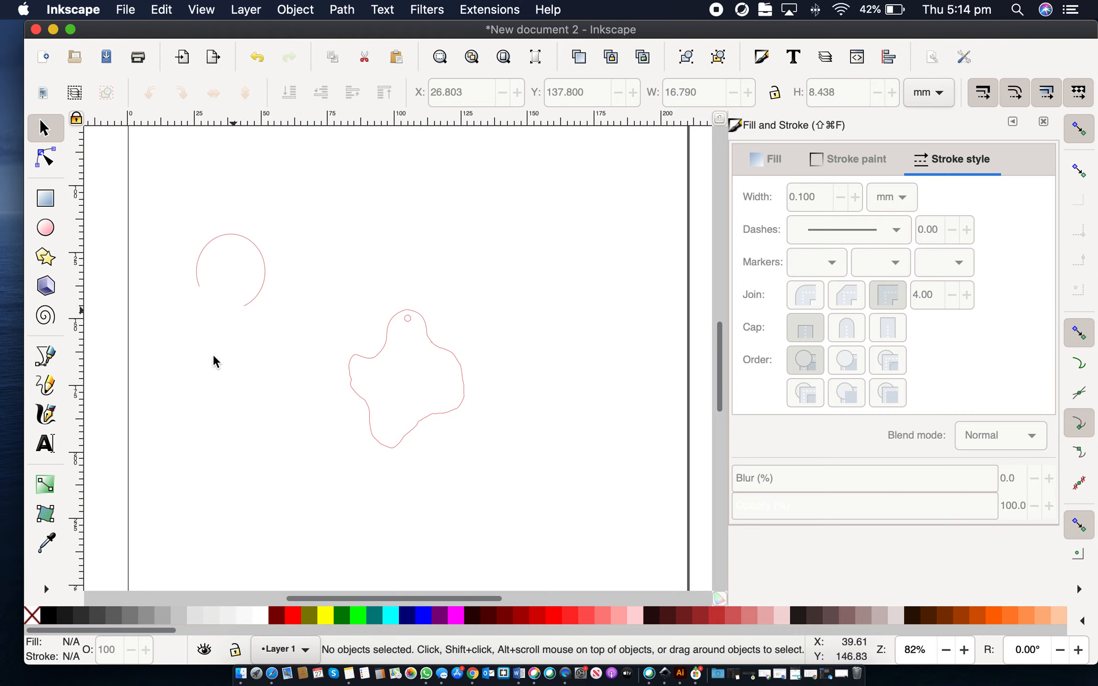
# Step: Draw an ellipse with radii of about 6.1 × 8.1 mm over the pendant's right edge and use it to cut the outline with Cut Path
pyautogui.click(46, 228)
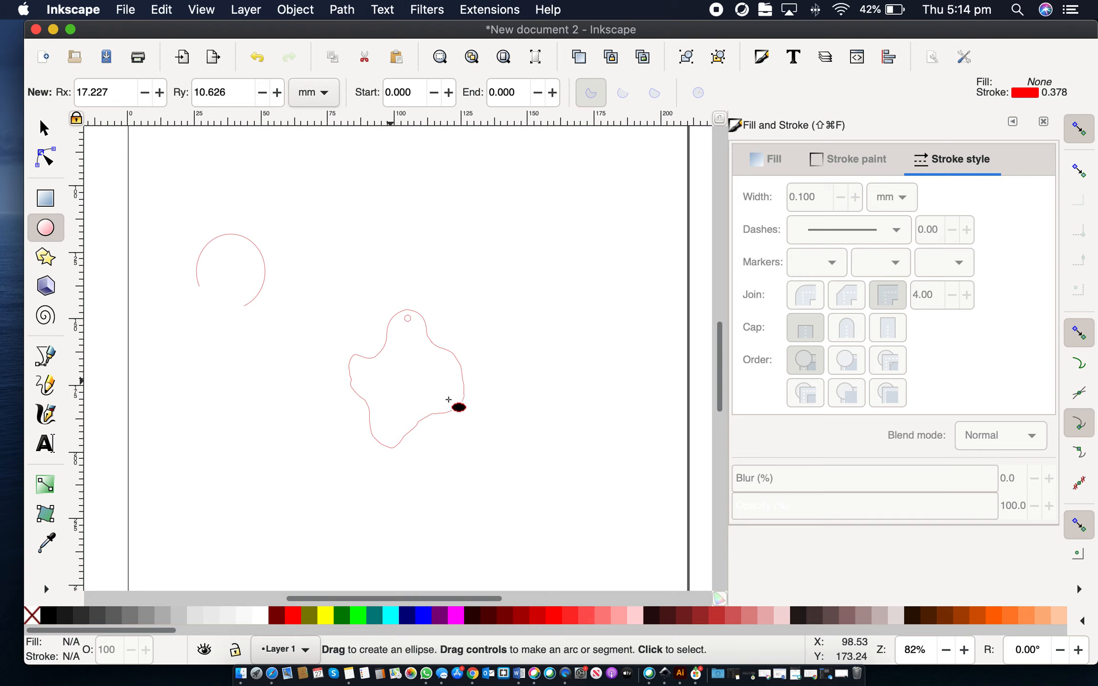
pyautogui.moveTo(477, 376); pyautogui.dragTo(444, 419)
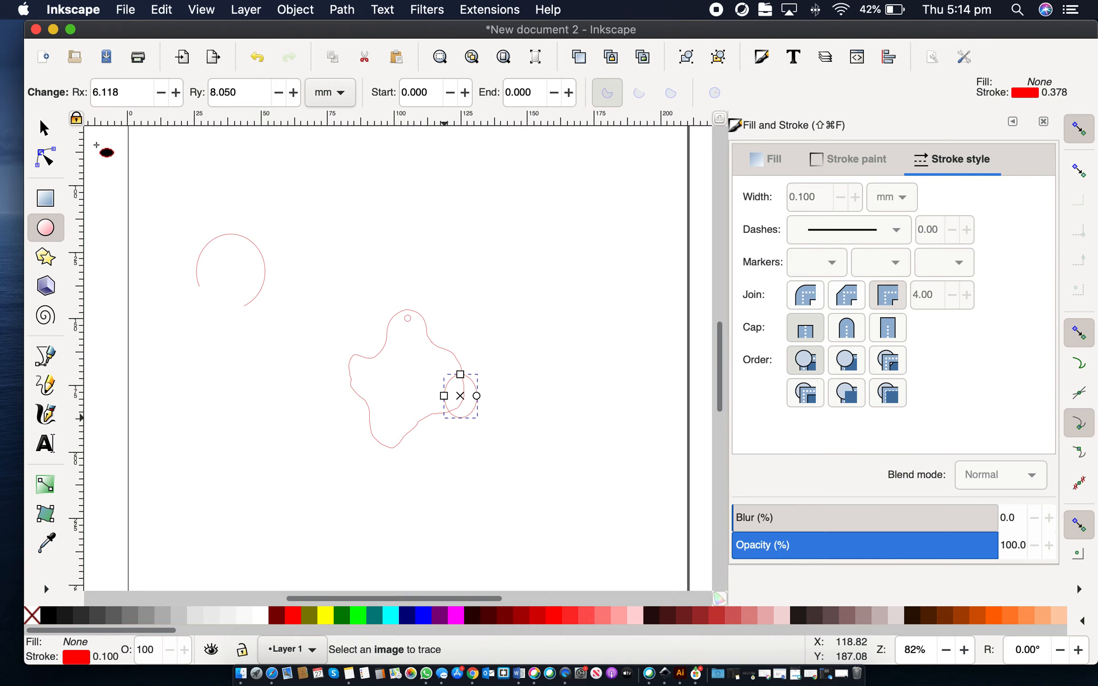
pyautogui.press('s')
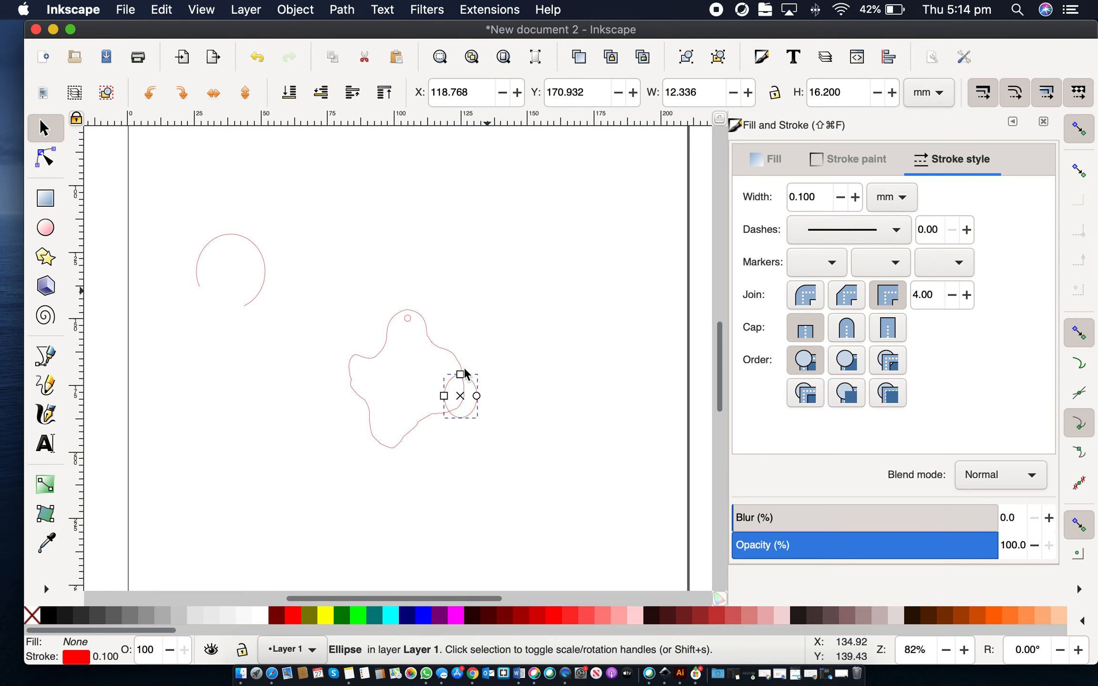
pyautogui.keyDown('shift'); pyautogui.click(458, 362); pyautogui.keyUp('shift')
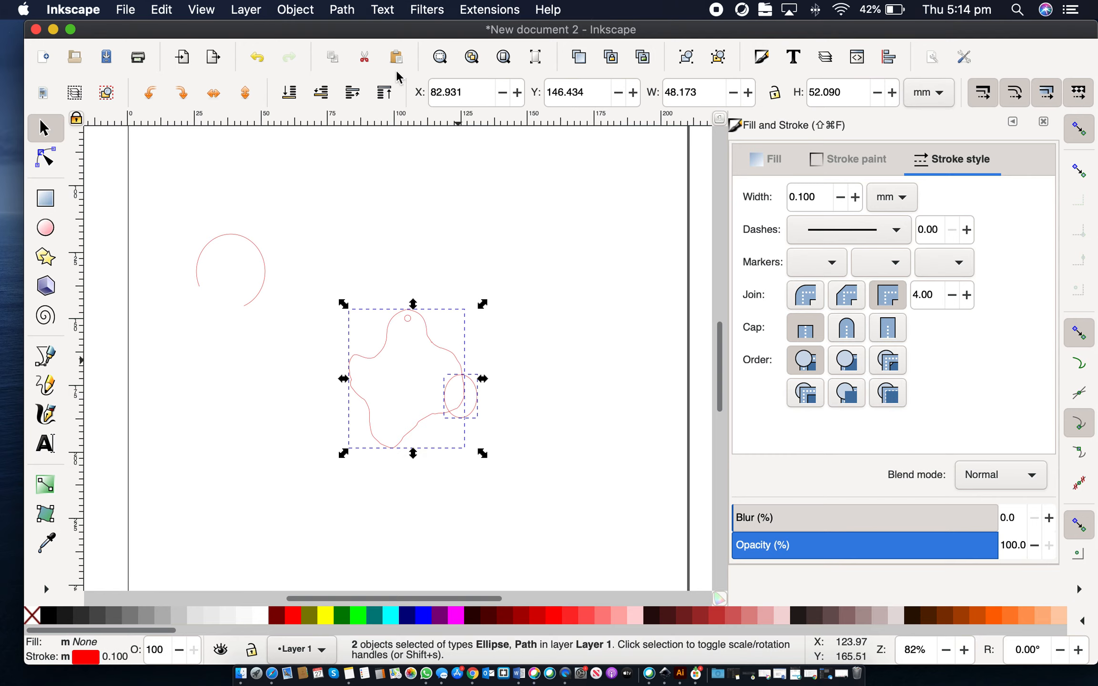
pyautogui.click(340, 9)
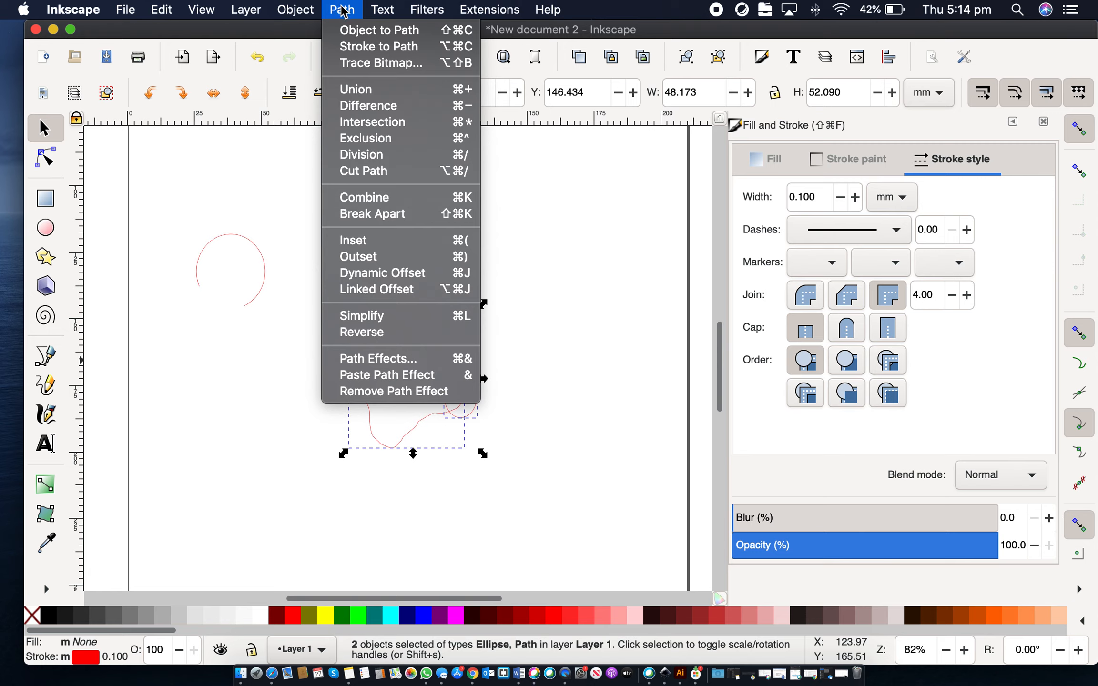
pyautogui.press('Escape')
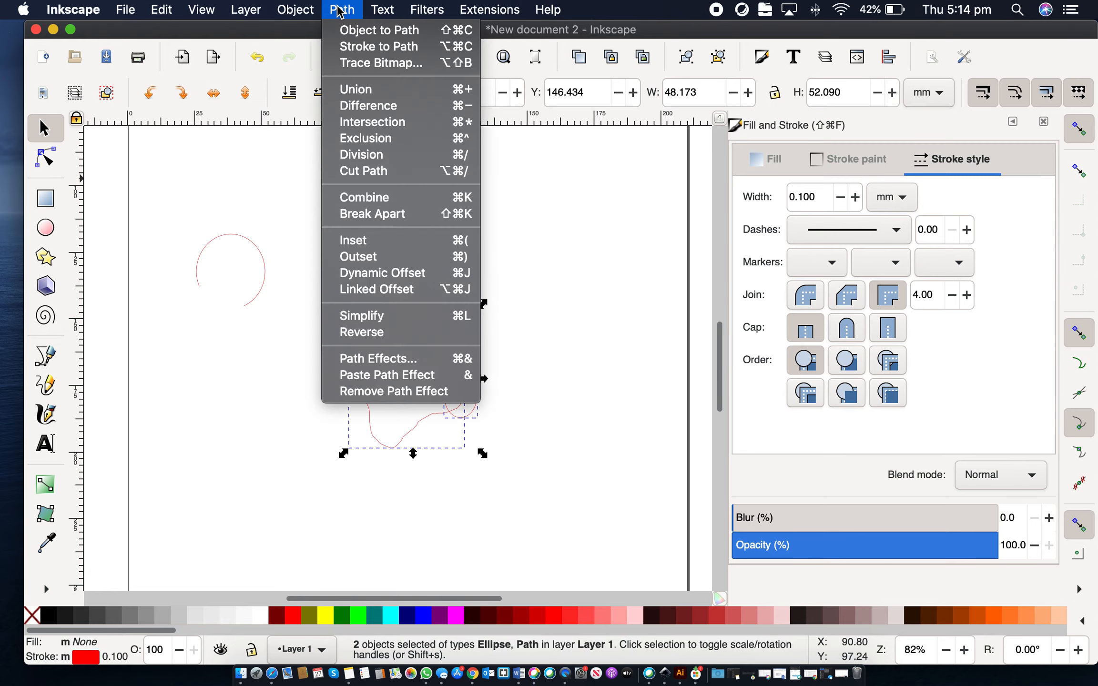
pyautogui.click(379, 173)
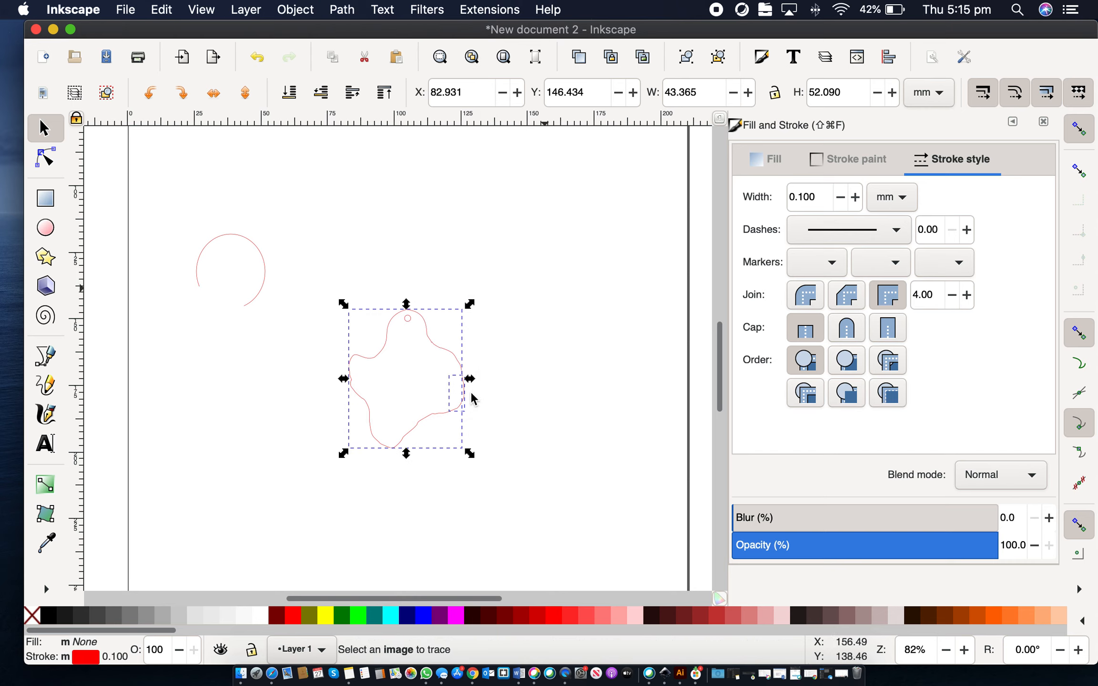
# Step: Delete the separated segment on the pendant's right edge to leave a gap in the outline
pyautogui.click(472, 398)
pyautogui.click(465, 402)
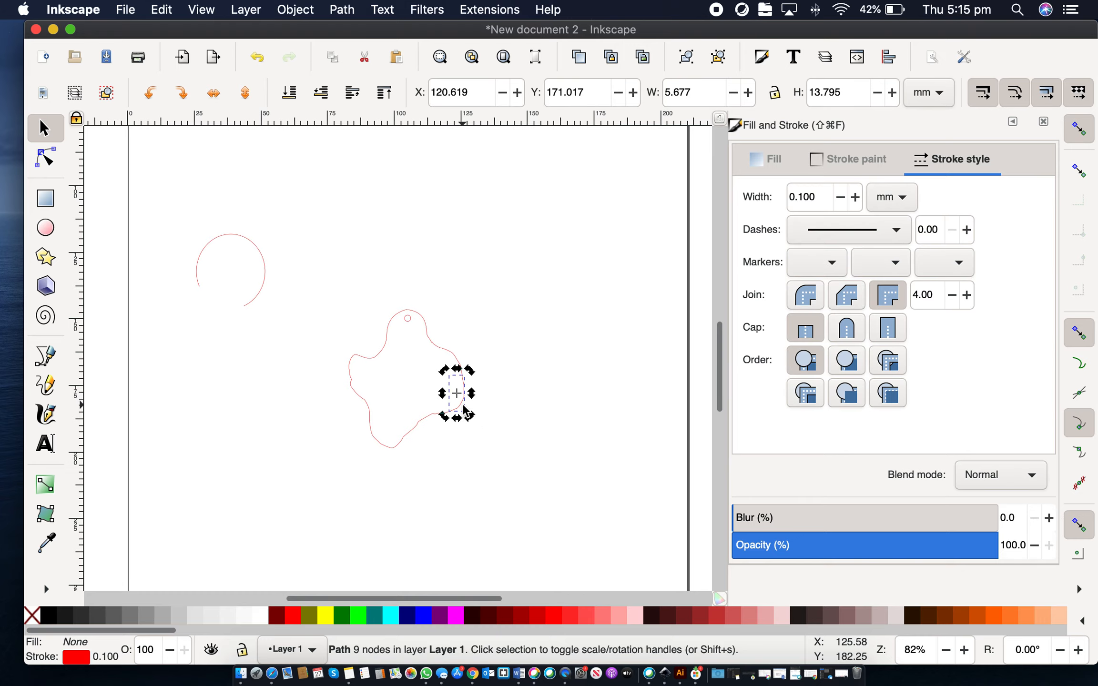
pyautogui.press('Delete')
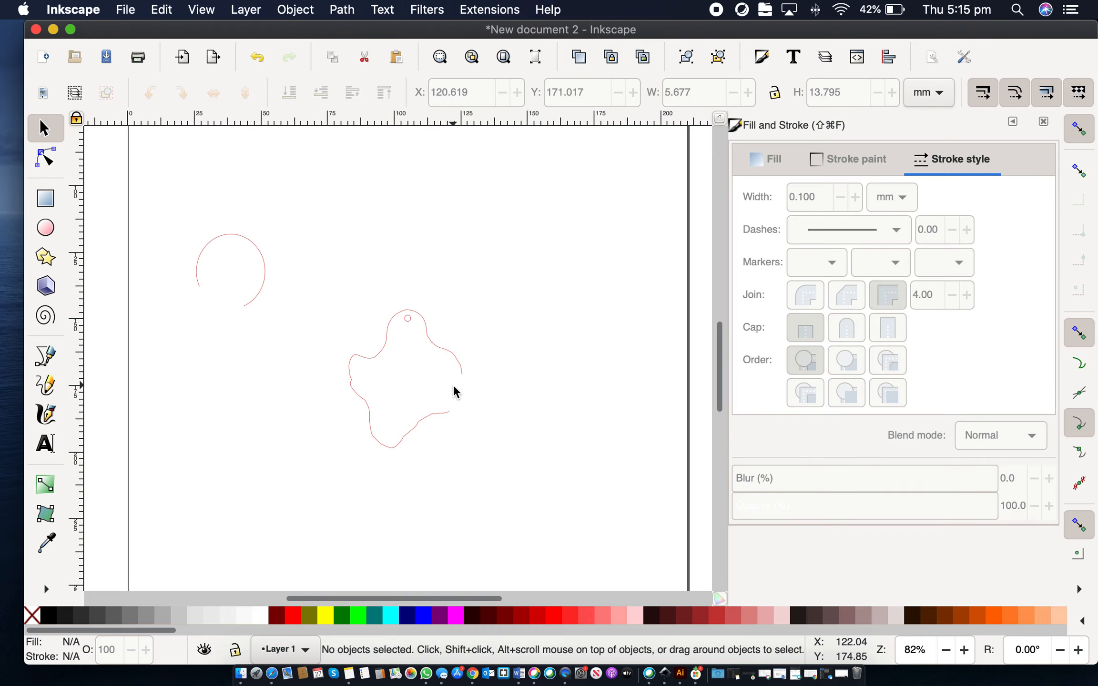
# Step: Move the gap's lower end node up beside the upper end node, to about X 124.458, Y 172.875 mm
pyautogui.scroll(3, 453, 383)
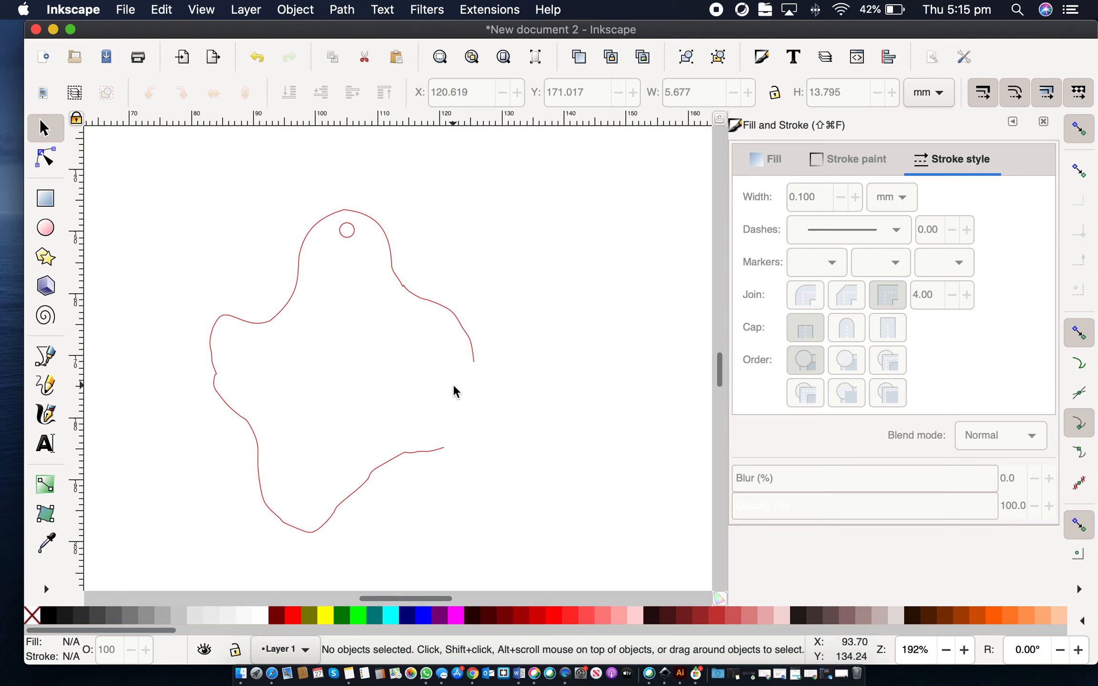
pyautogui.scroll(1, 458, 394)
pyautogui.scroll(1, 459, 394)
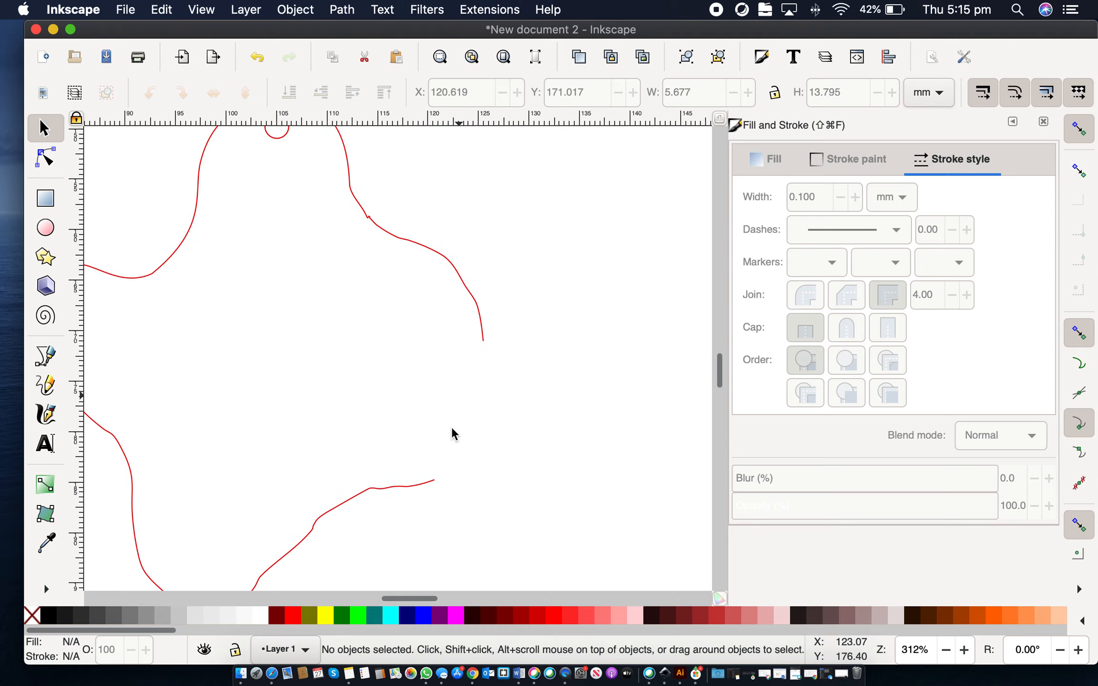
pyautogui.click(45, 157)
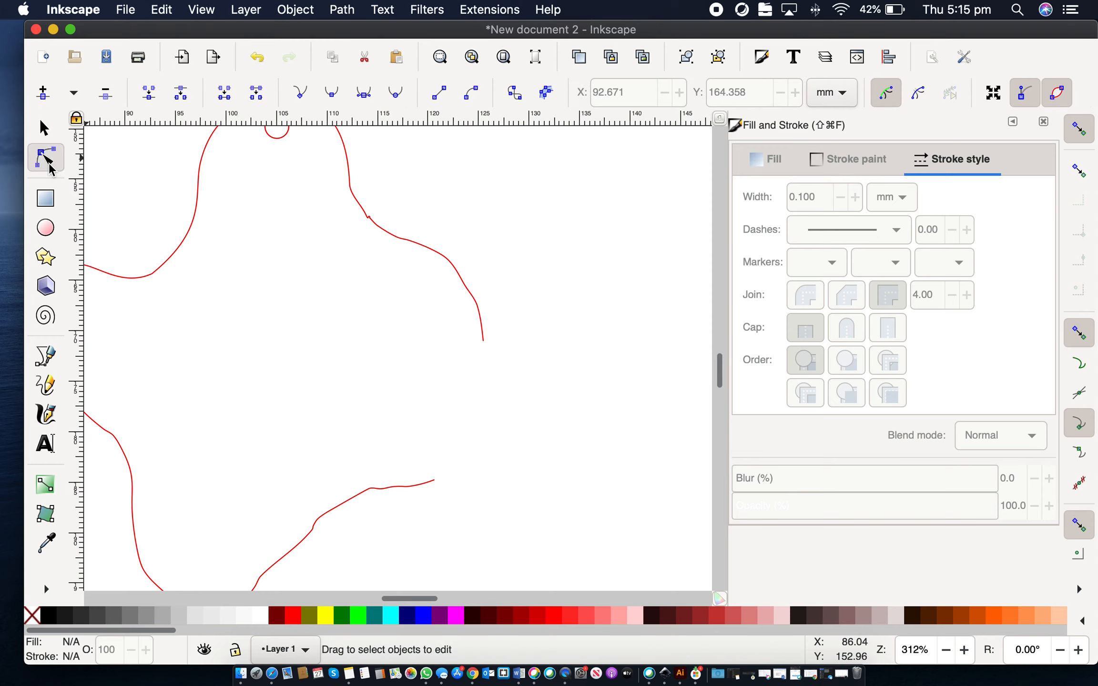
pyautogui.click(434, 484)
pyautogui.click(435, 480)
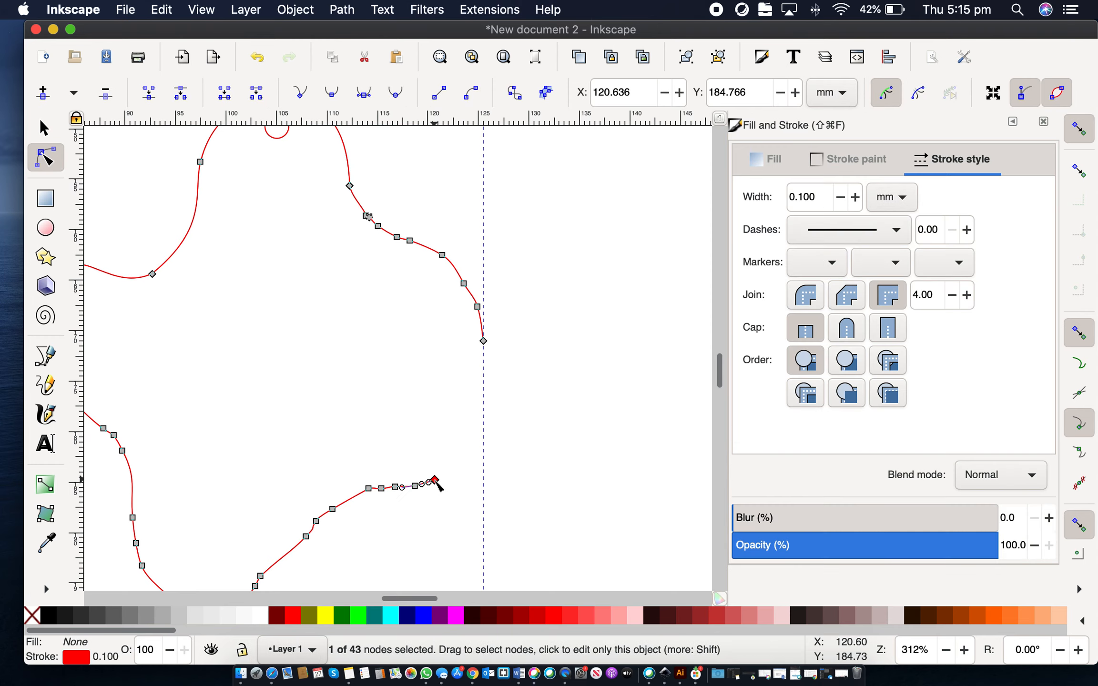
pyautogui.moveTo(435, 480); pyautogui.dragTo(473, 360)
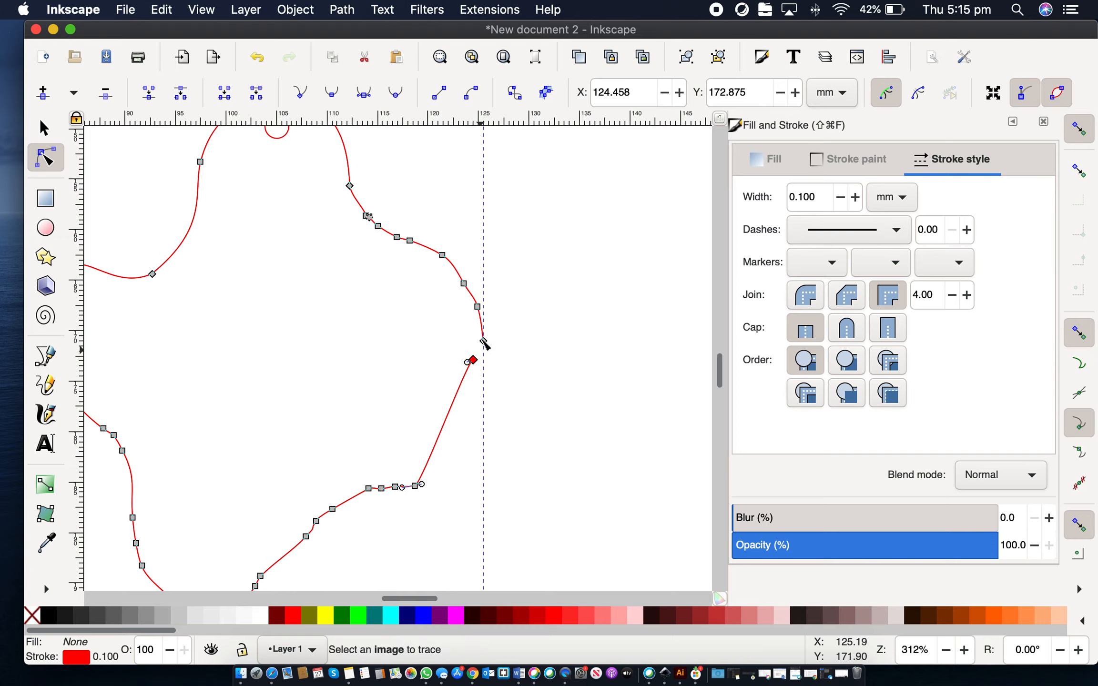
# Step: Close the gap on the pendant's right edge by selecting both end nodes and applying Union to the outline
pyautogui.keyDown('shift'); pyautogui.click(483, 341); pyautogui.keyUp('shift')
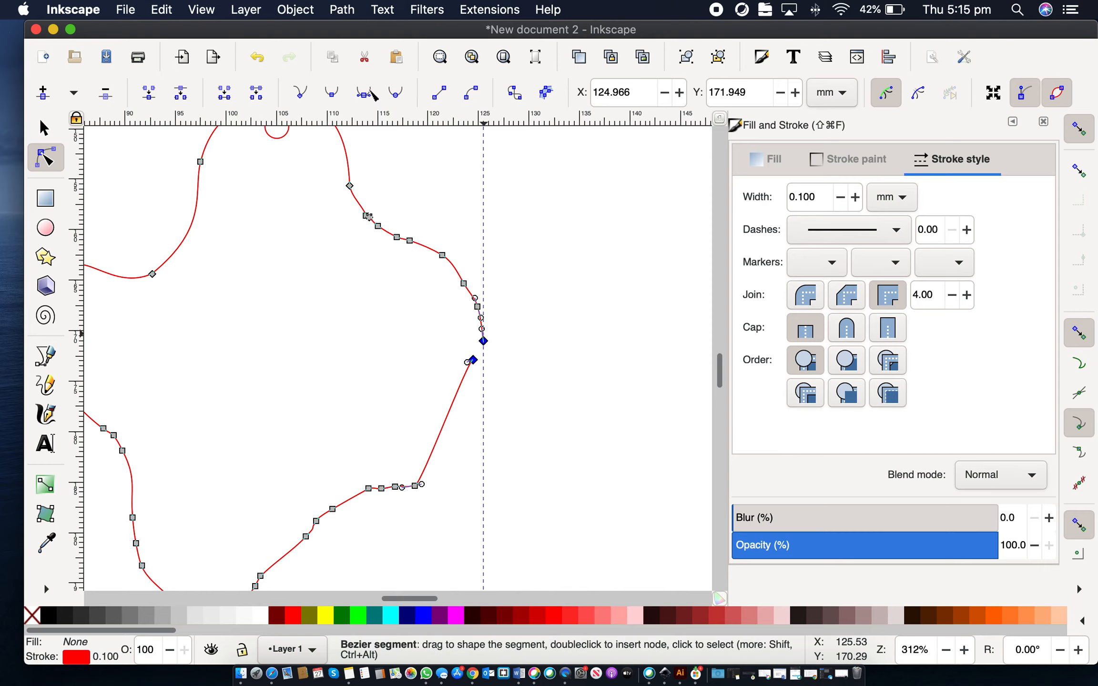
pyautogui.click(345, 11)
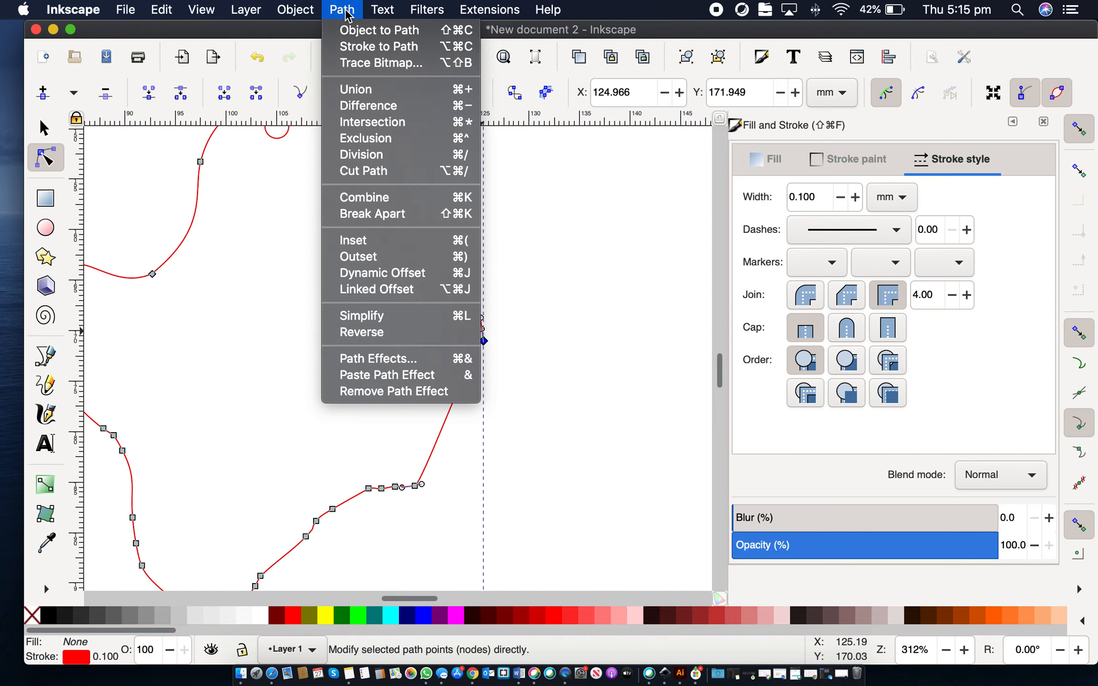
pyautogui.click(376, 89)
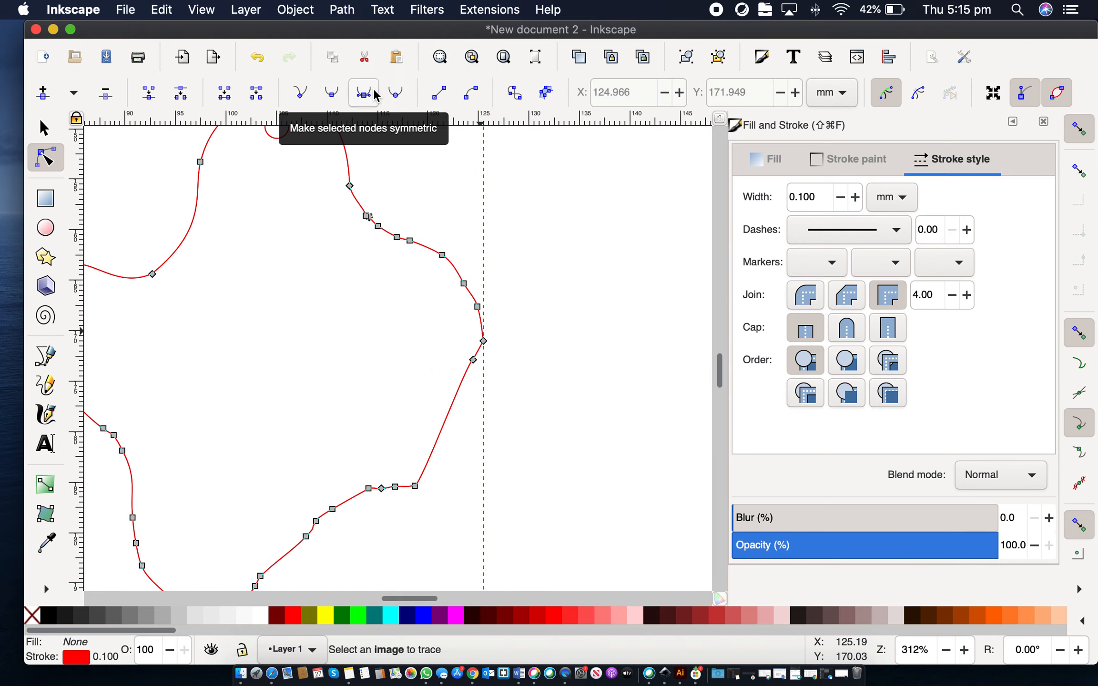
pyautogui.click(493, 353)
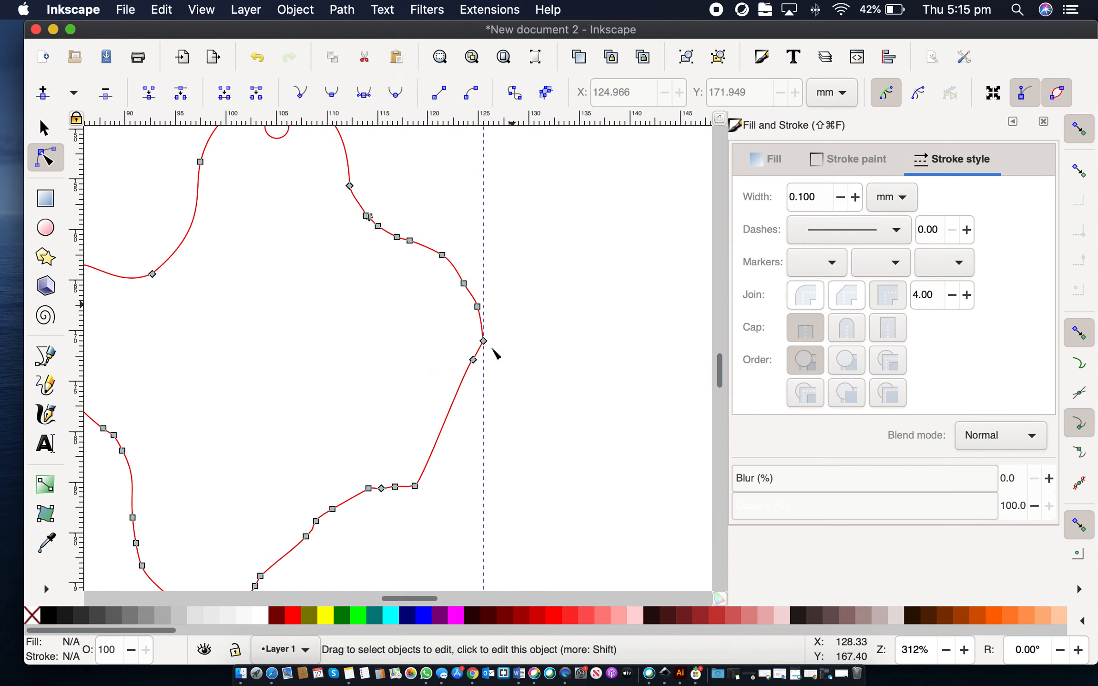
pyautogui.scroll(-2, 572, 350)
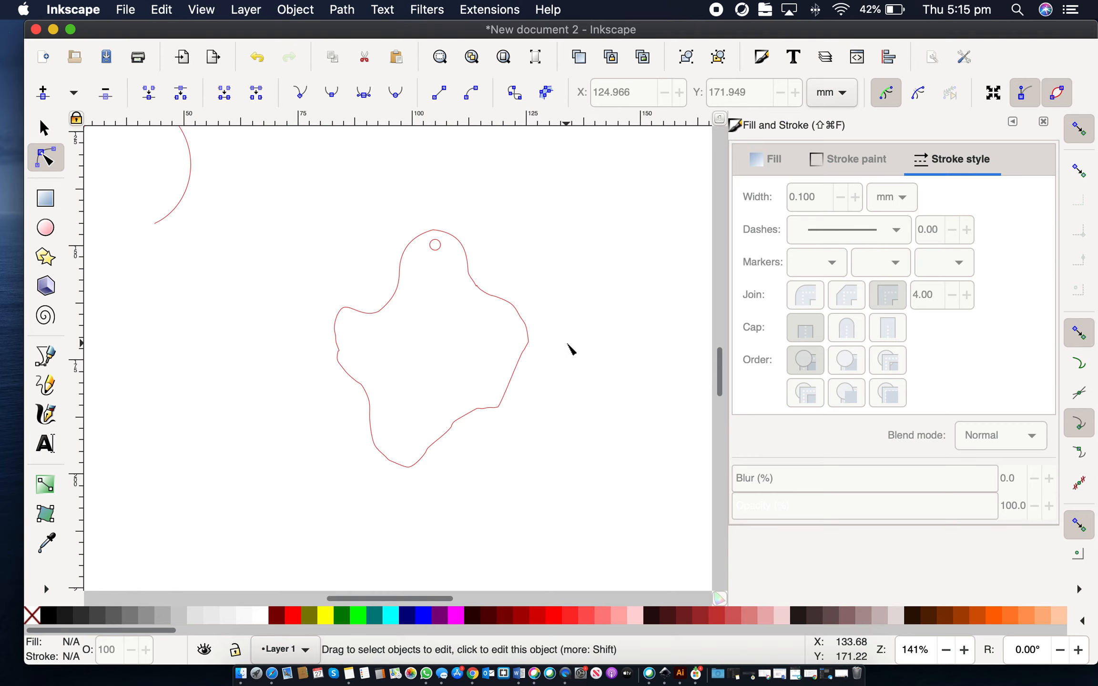
# Step: Check the stroke colour and stroke width of the pendant outline and of its hole
pyautogui.click(44, 129)
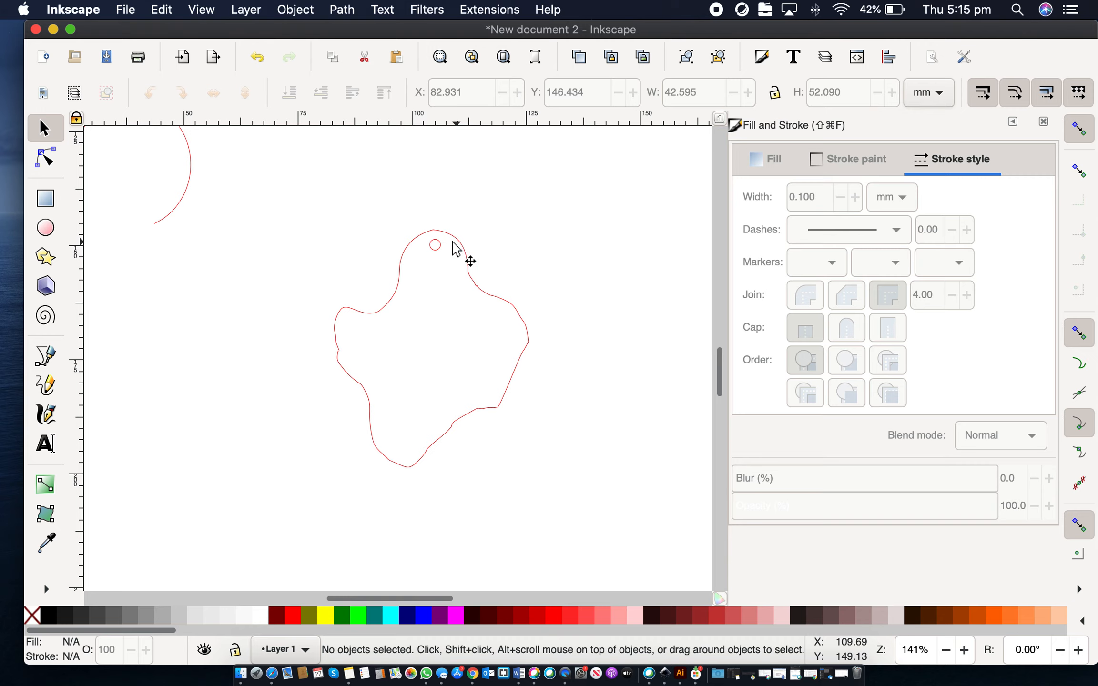
pyautogui.click(461, 244)
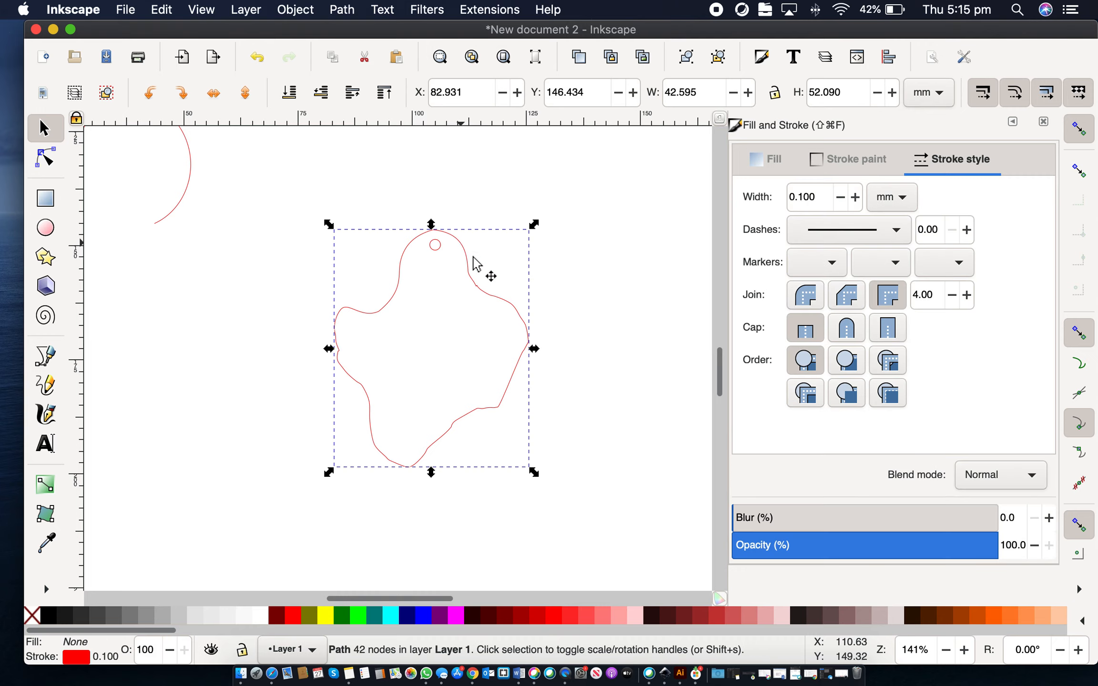
pyautogui.click(76, 662)
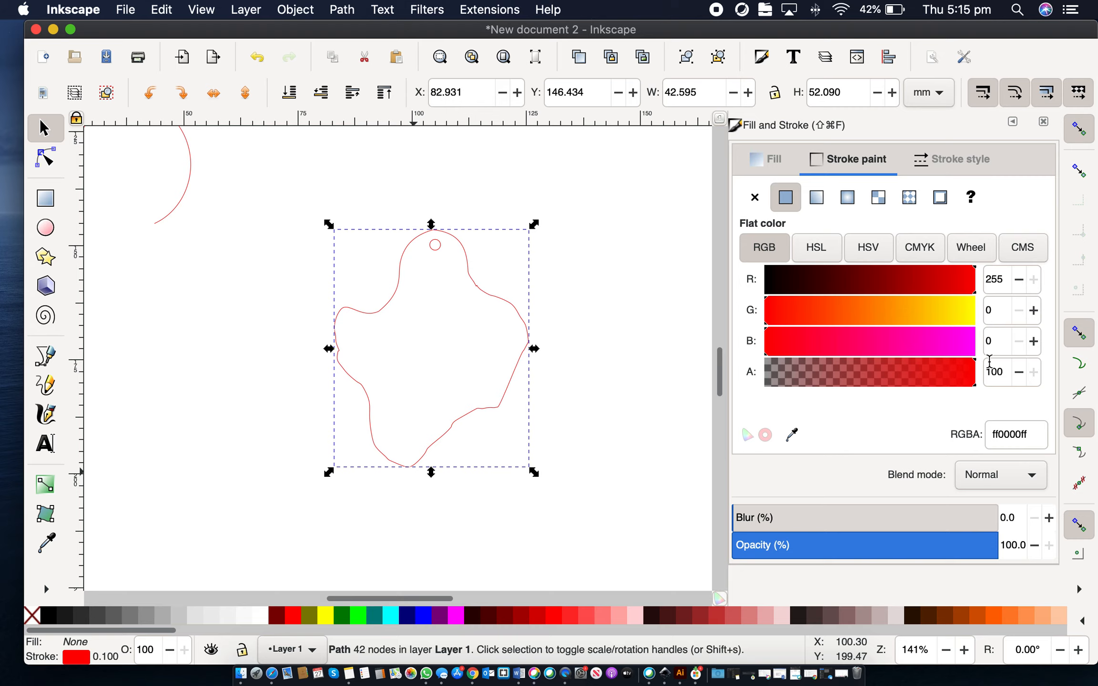
pyautogui.click(438, 251)
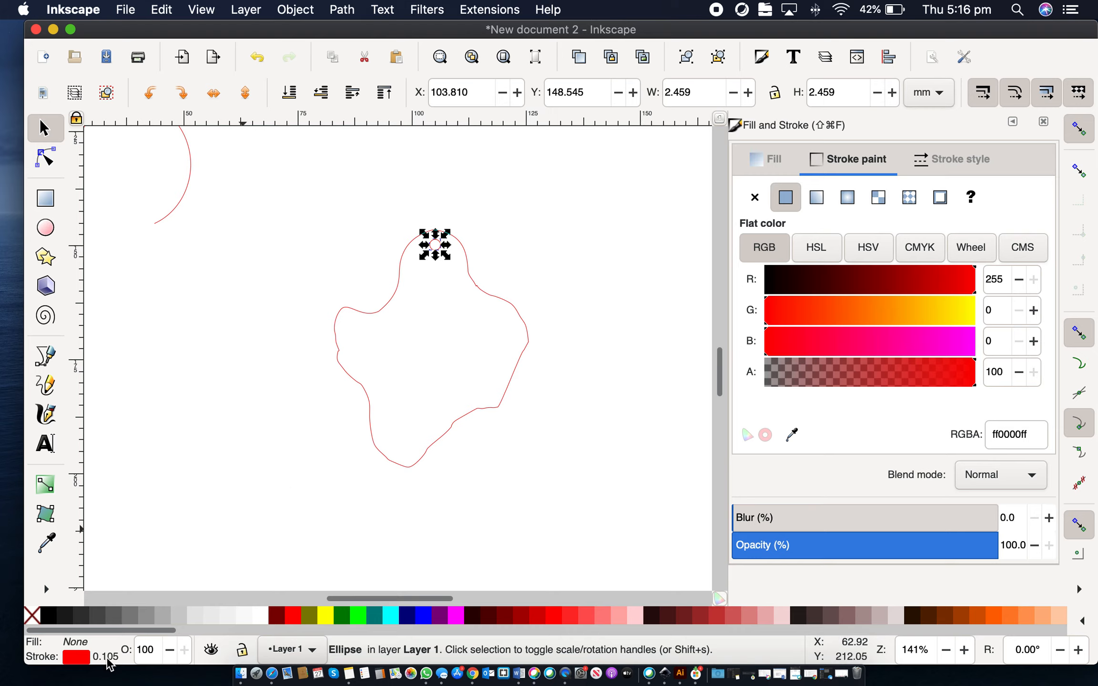
pyautogui.click(388, 302)
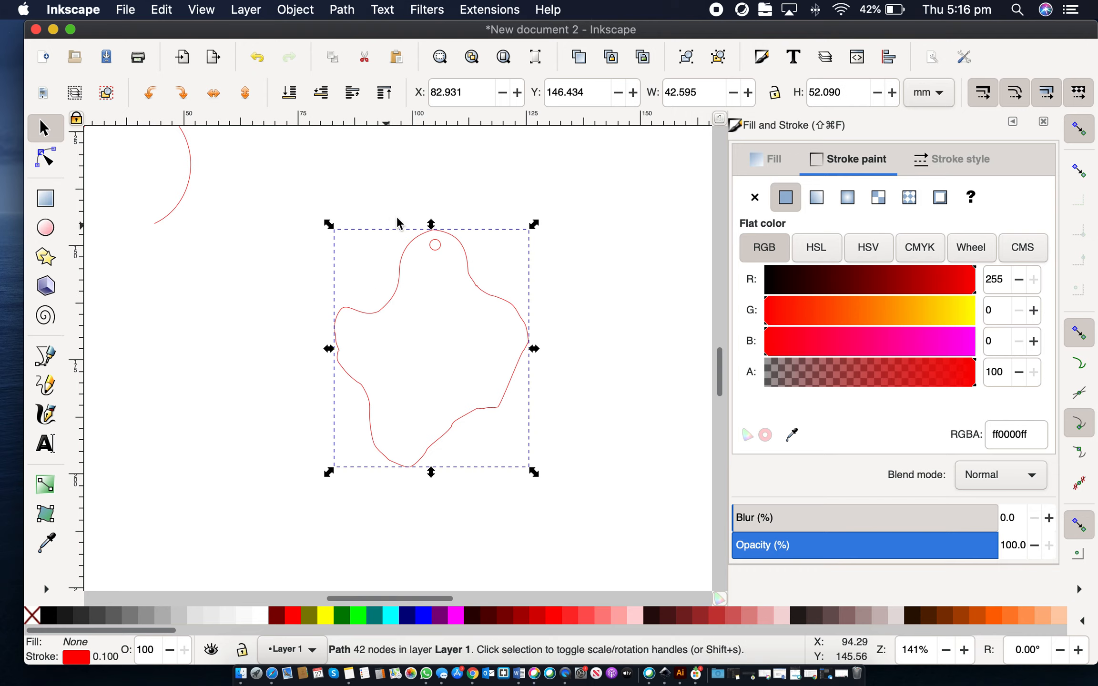
pyautogui.click(300, 293)
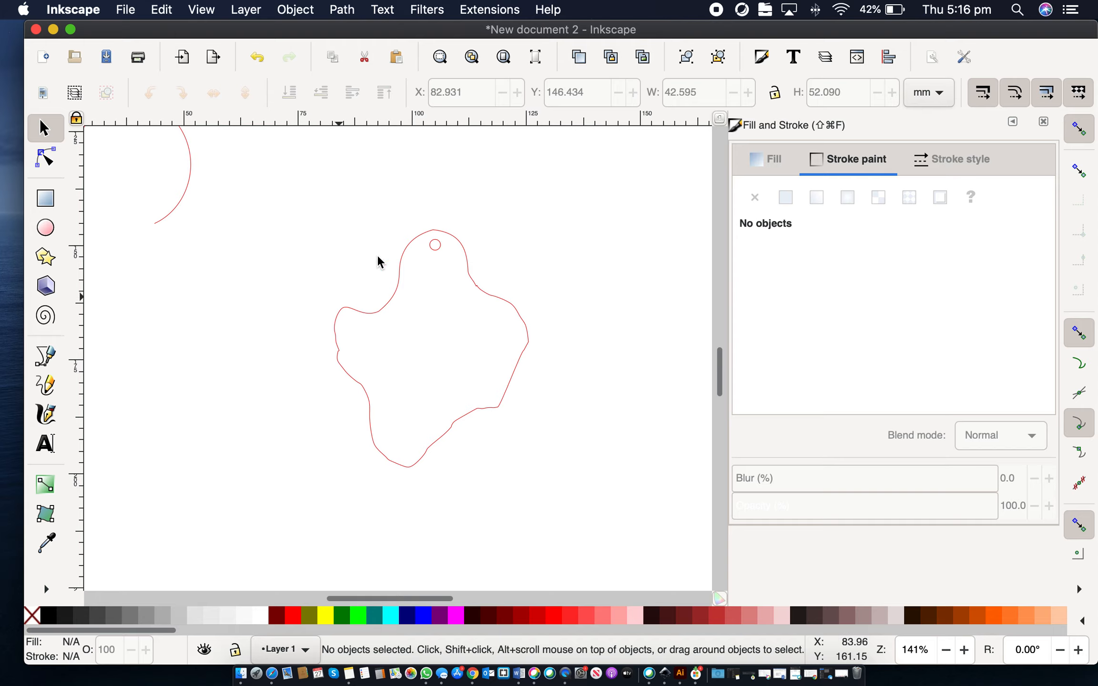
# Step: Delete the leftover open ellipse arc near the page's upper left
pyautogui.scroll(-3, 276, 238)
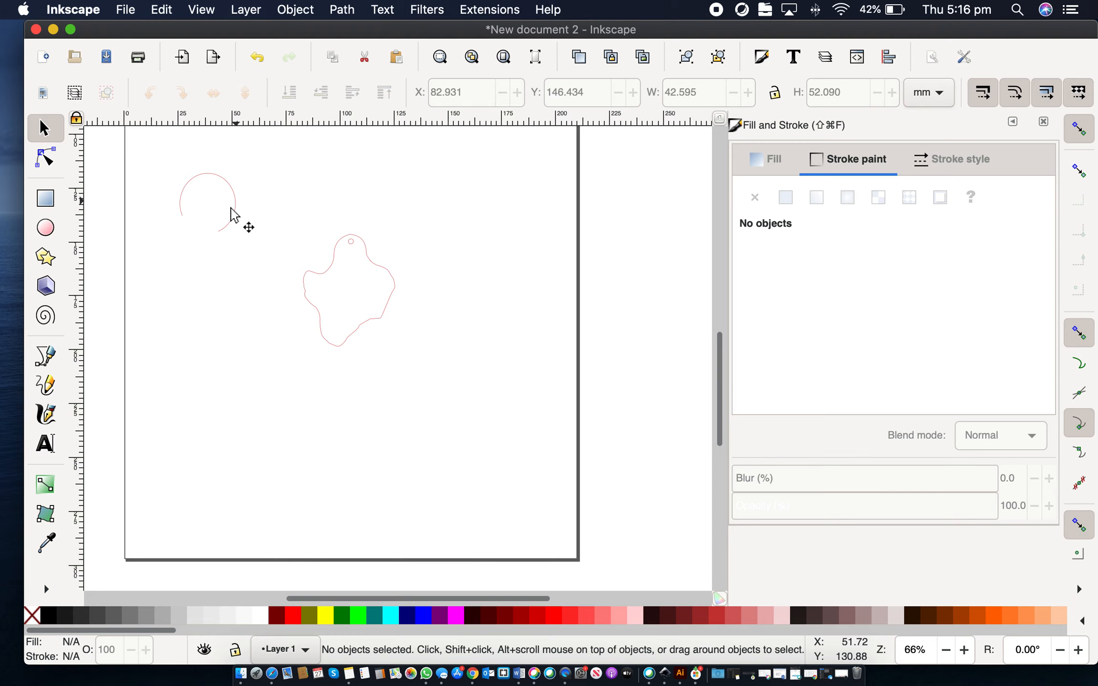
pyautogui.click(232, 189)
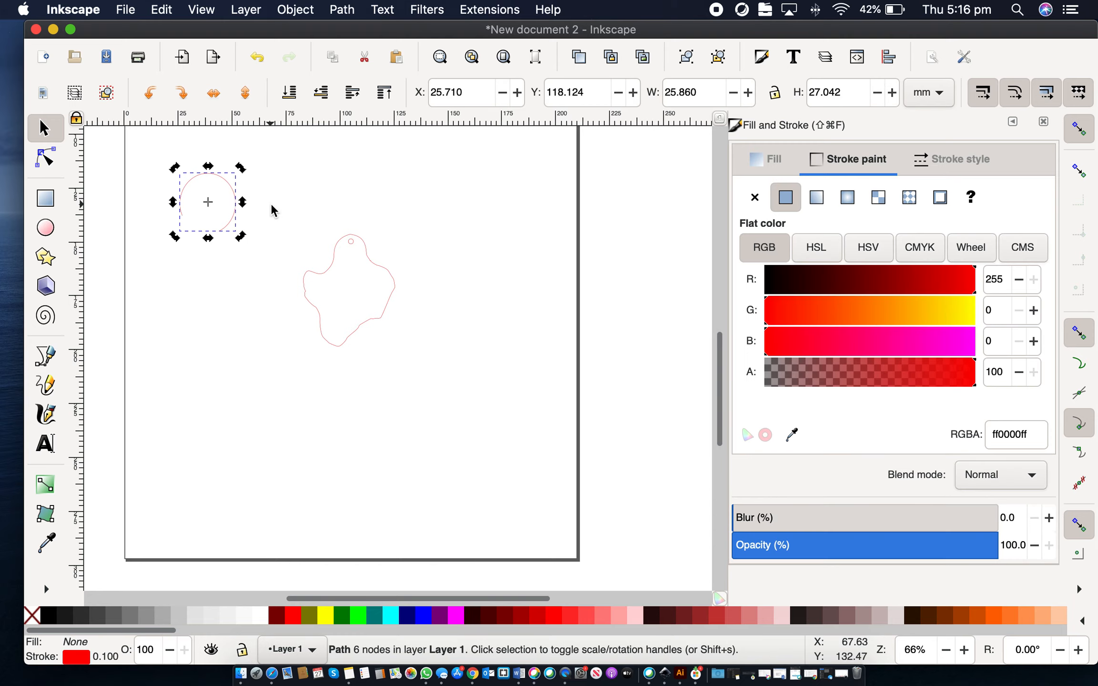
pyautogui.press('Delete')
# Step: Select the pendant outline and its hole together
pyautogui.scroll(-4, 353, 324)
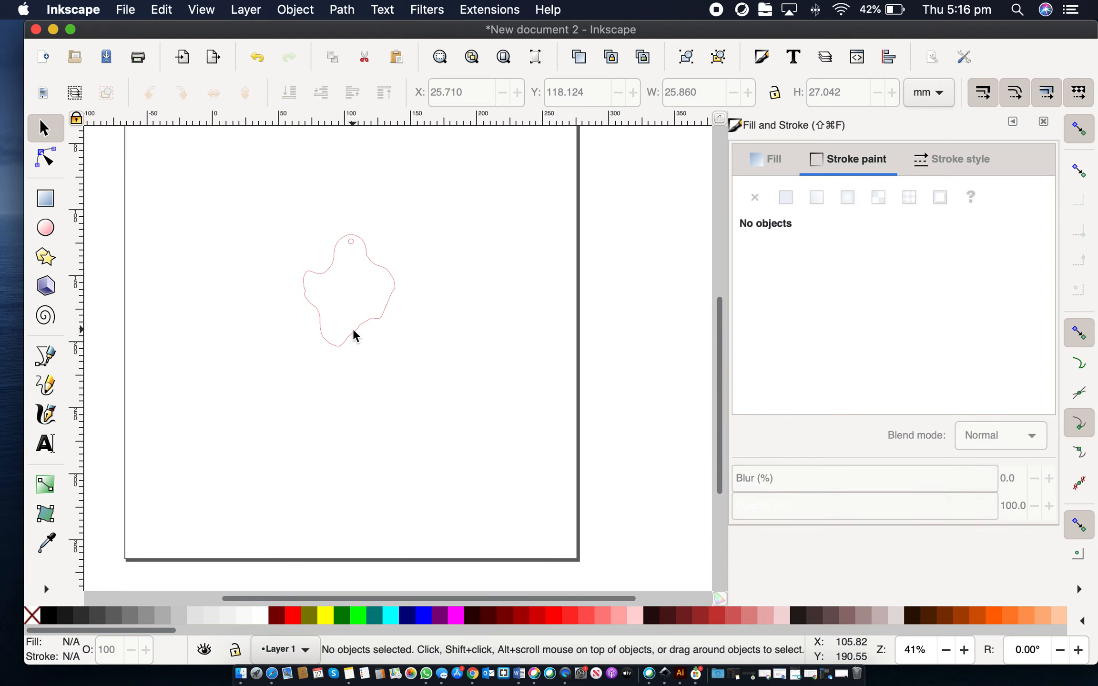
pyautogui.moveTo(272, 190)
pyautogui.mouseDown()
pyautogui.moveTo(348, 253)
pyautogui.moveTo(459, 409)
pyautogui.mouseUp()
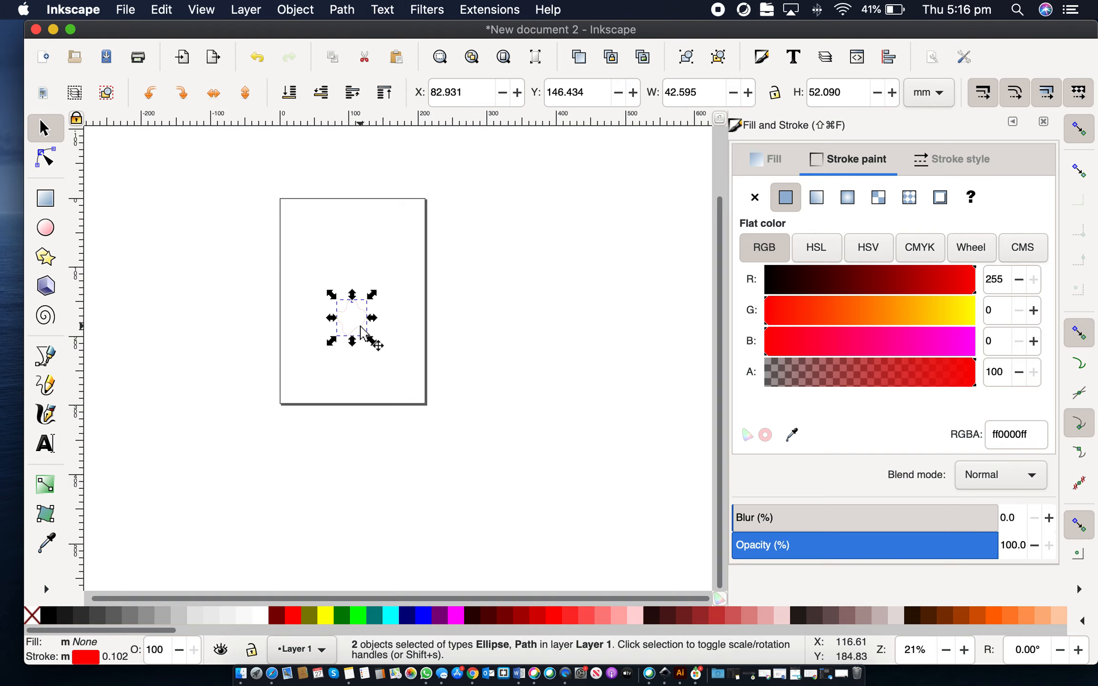
pyautogui.scroll(3, 344, 336)
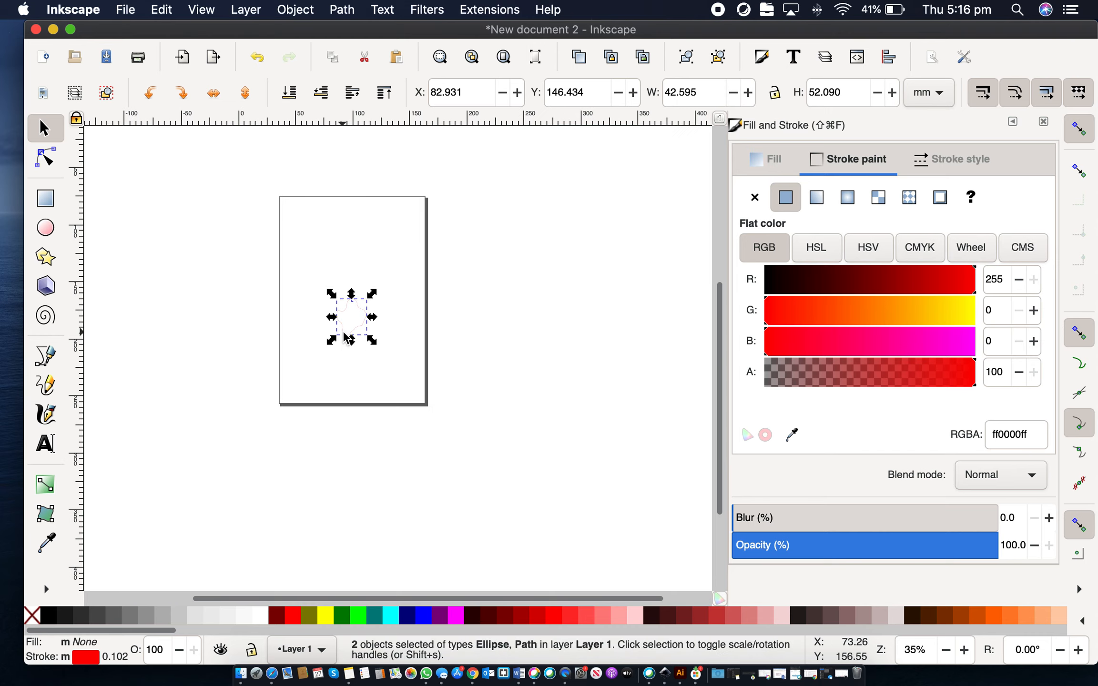
pyautogui.scroll(2, 344, 336)
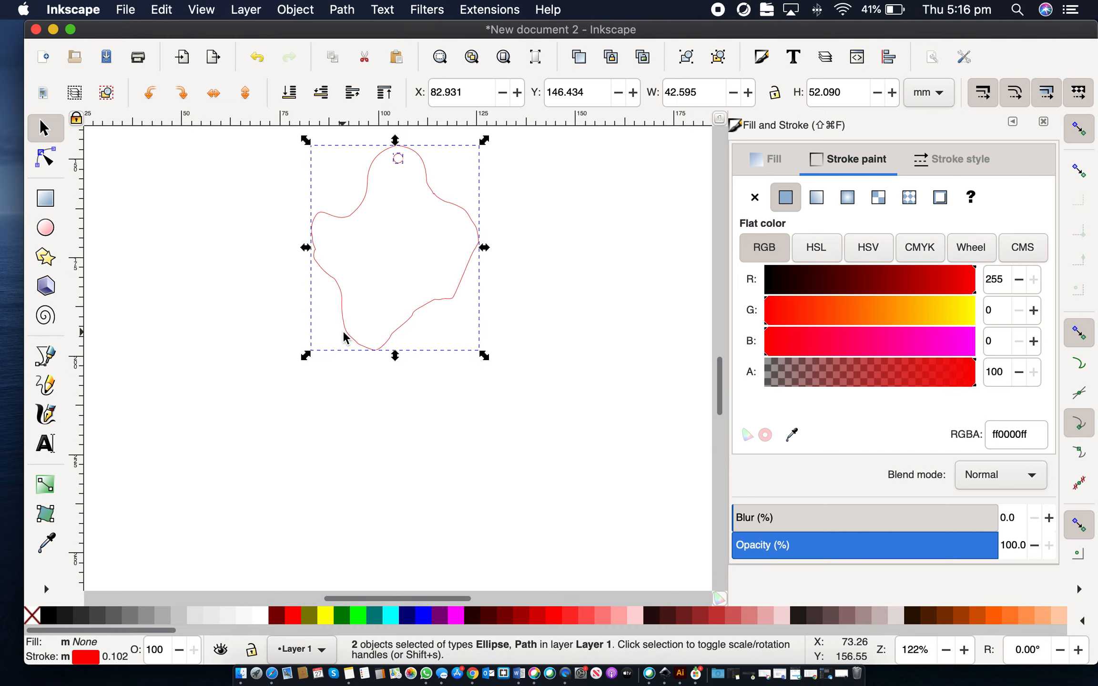
pyautogui.scroll(4, 336, 367)
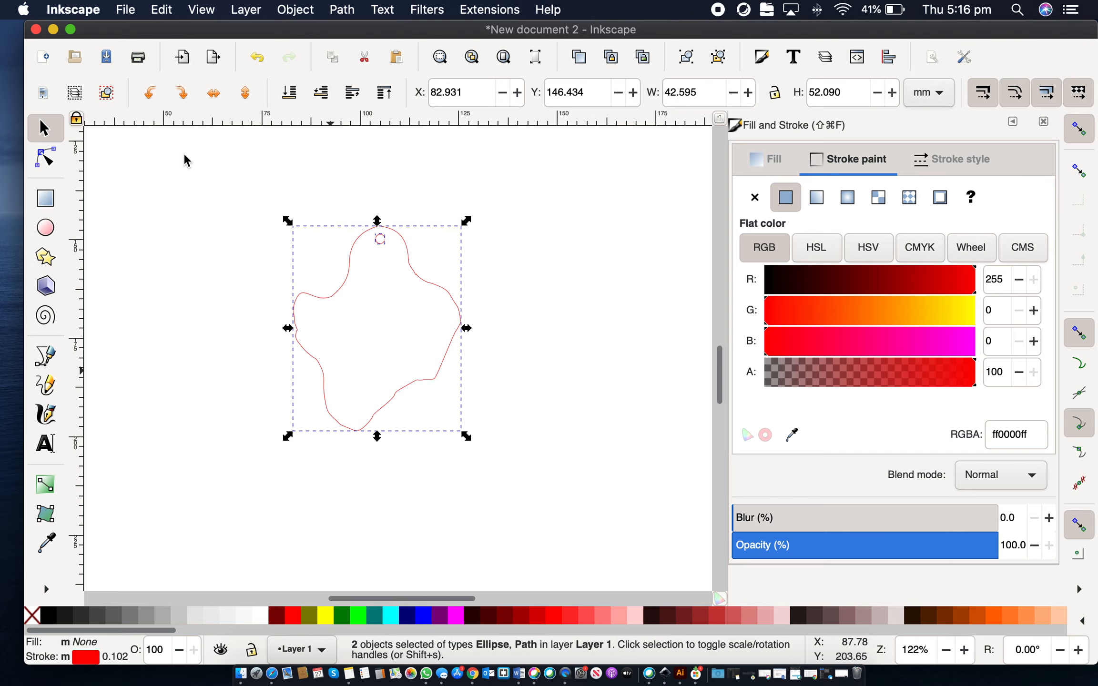
# Step: Save the drawing to the Desktop as GJOlasercut.eps in Encapsulated PostScript format, accepting the export options
pyautogui.click(127, 10)
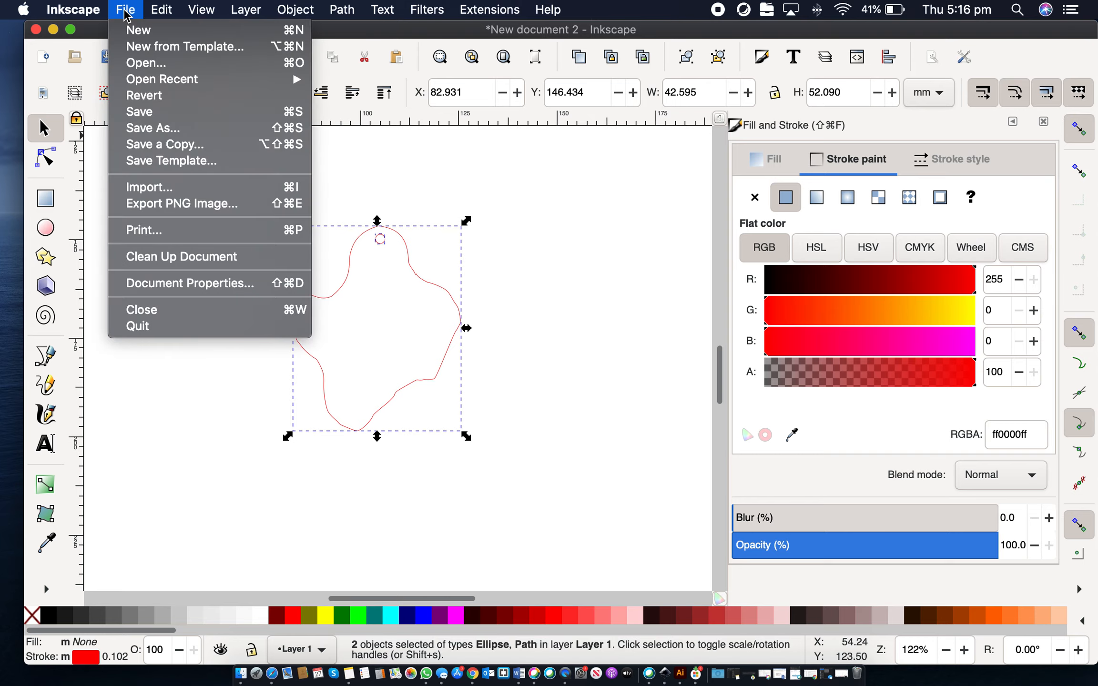
pyautogui.click(152, 128)
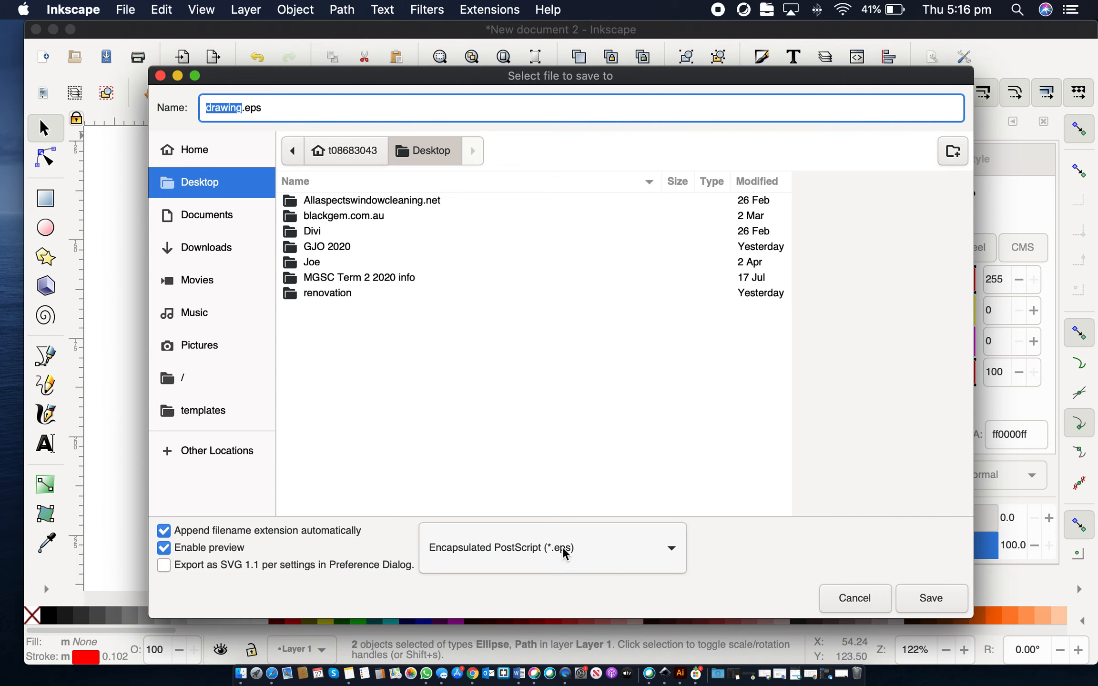
pyautogui.click(242, 108)
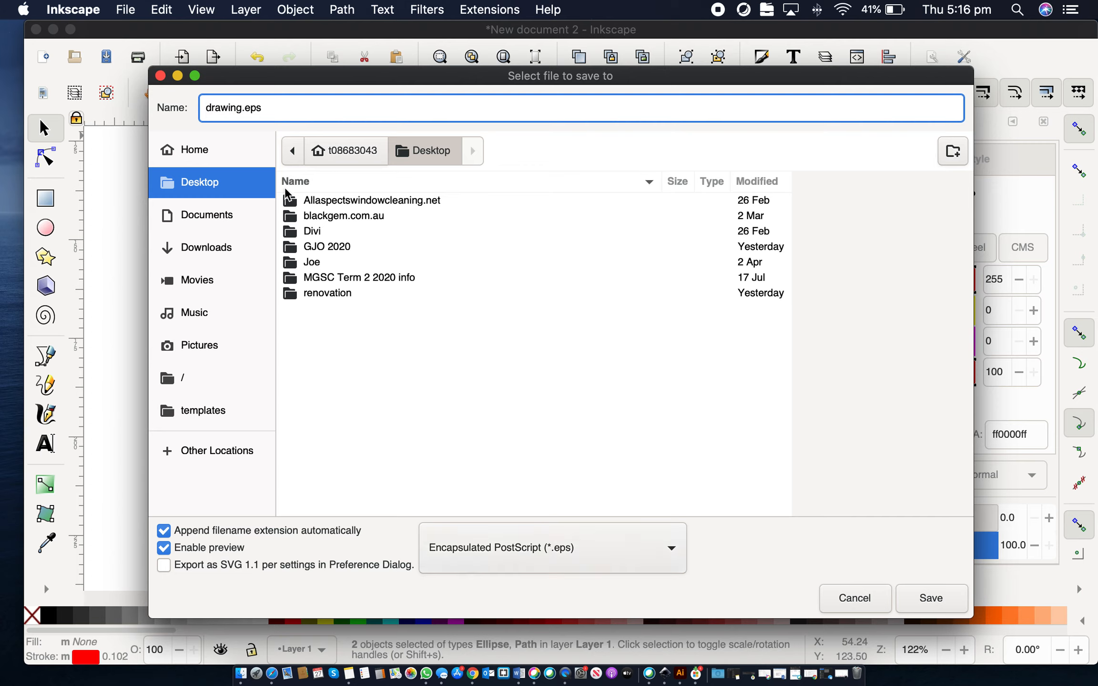
pyautogui.press('BackSpace')
pyautogui.press('BackSpace')
pyautogui.press('BackSpace')
pyautogui.press('BackSpace')
pyautogui.press('BackSpace')
pyautogui.press('BackSpace')
pyautogui.press('BackSpace')
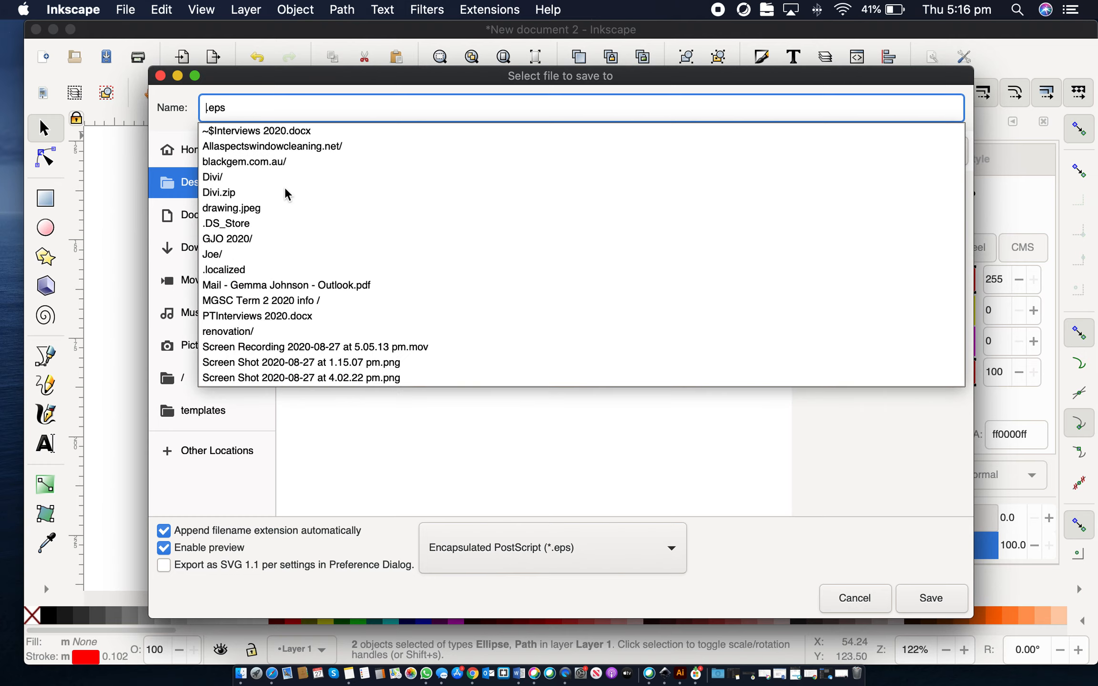
pyautogui.write('GJO')
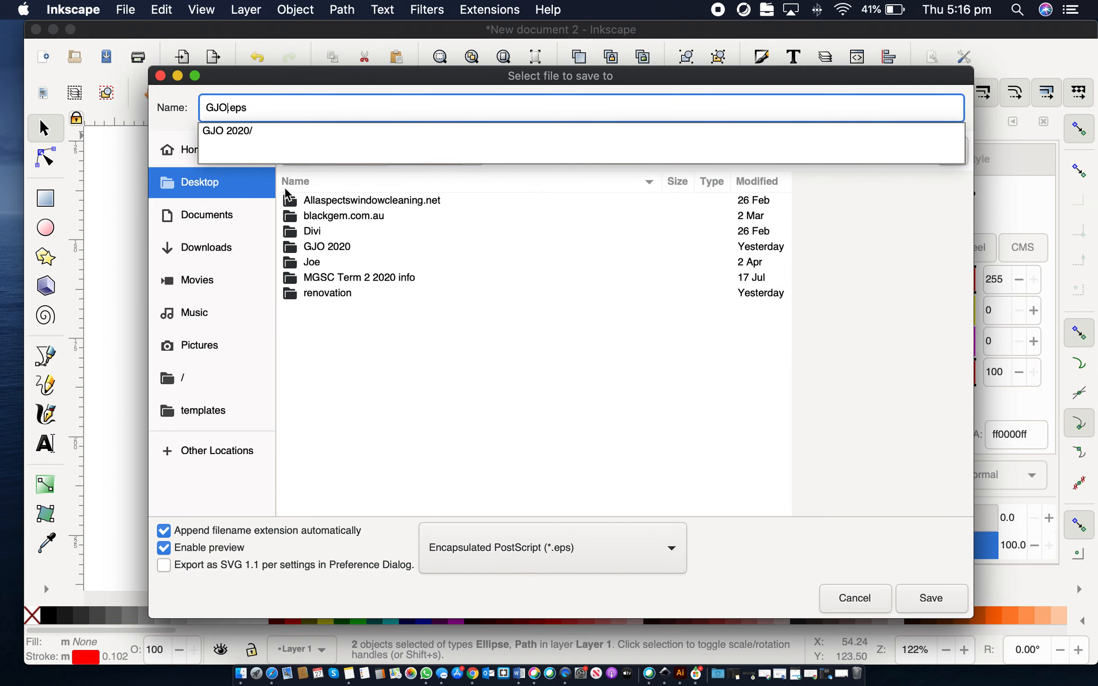
pyautogui.write('lasercut')
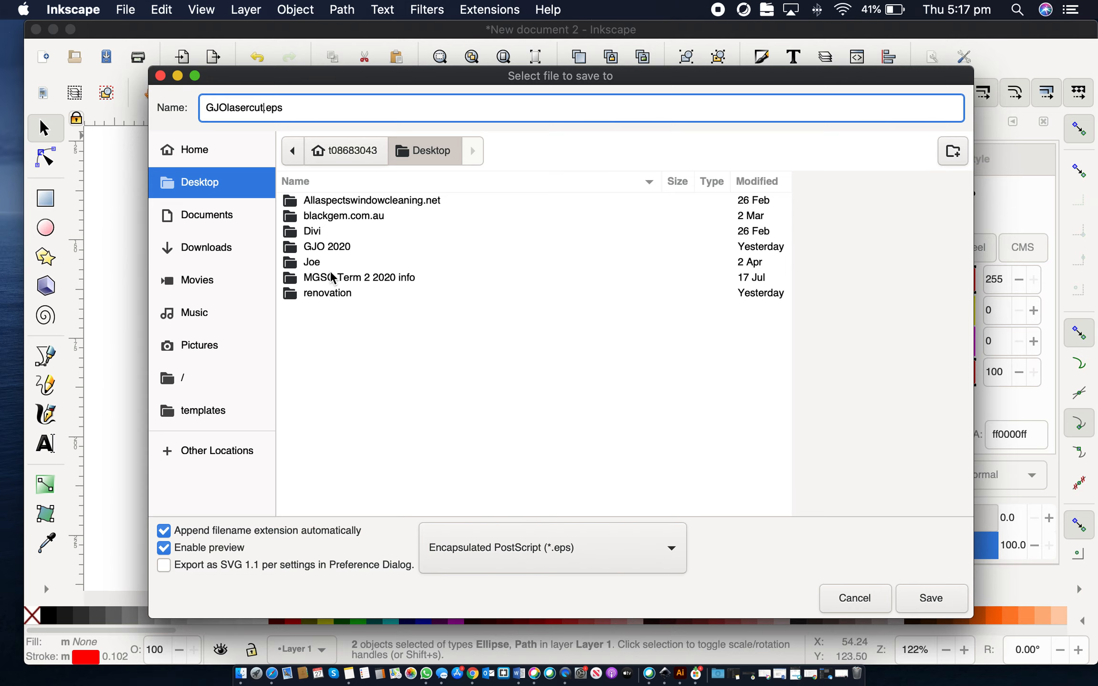
pyautogui.click(933, 602)
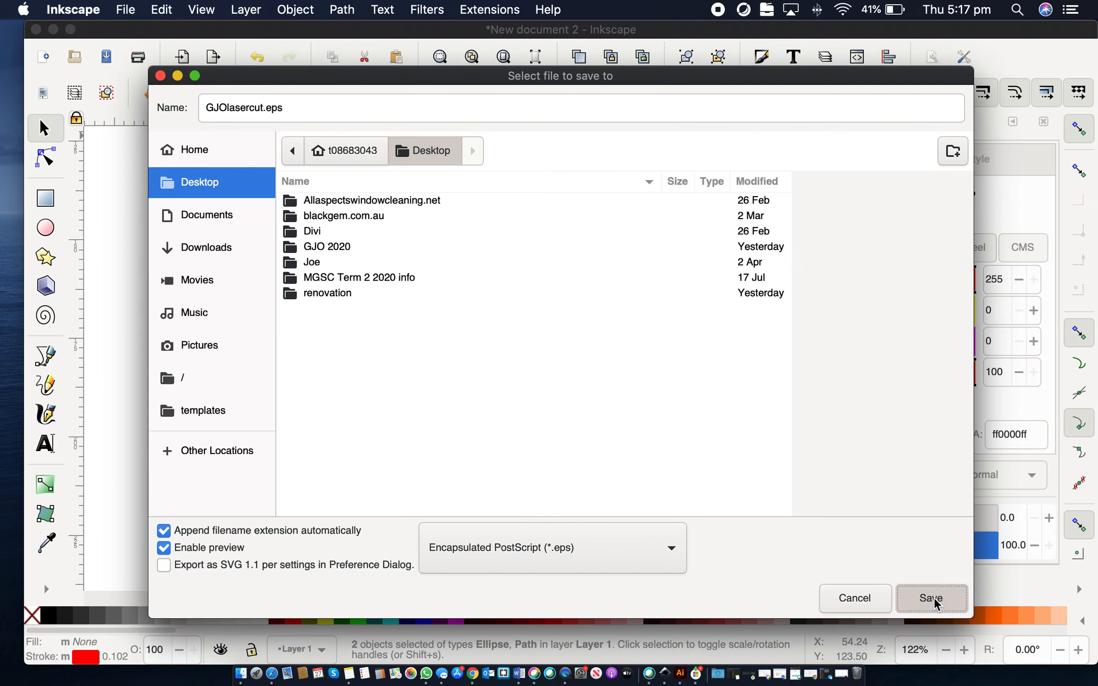
pyautogui.click(688, 482)
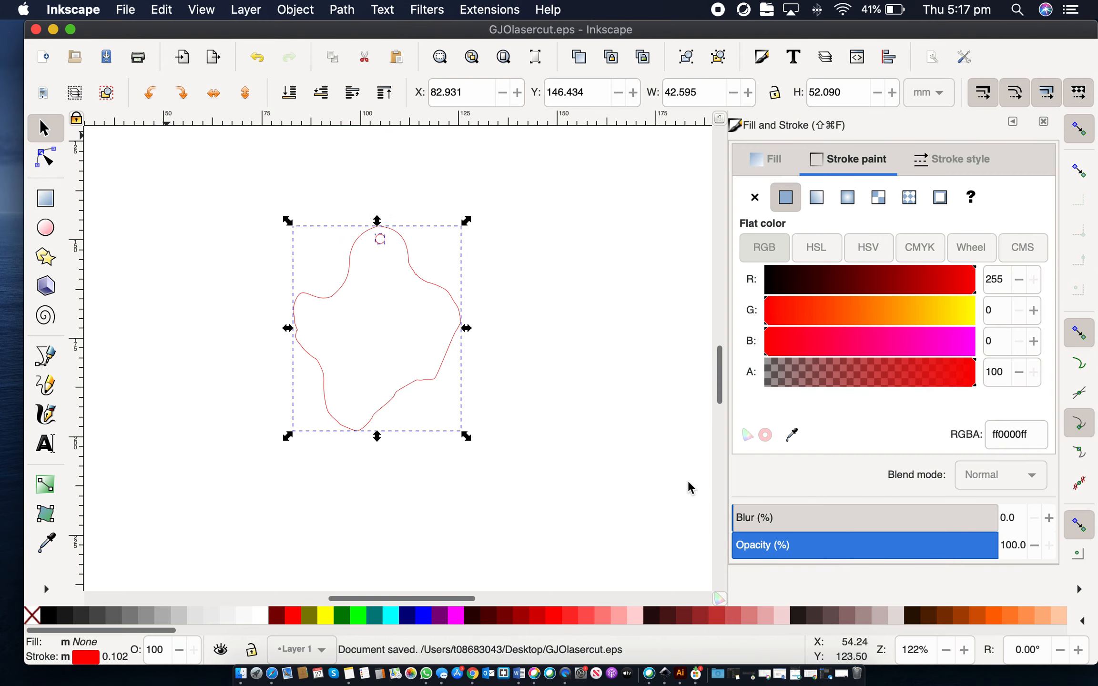
# Step: Deselect the artwork and move the drawing window aside to view the saved EPS file on the desktop
pyautogui.click(606, 347)
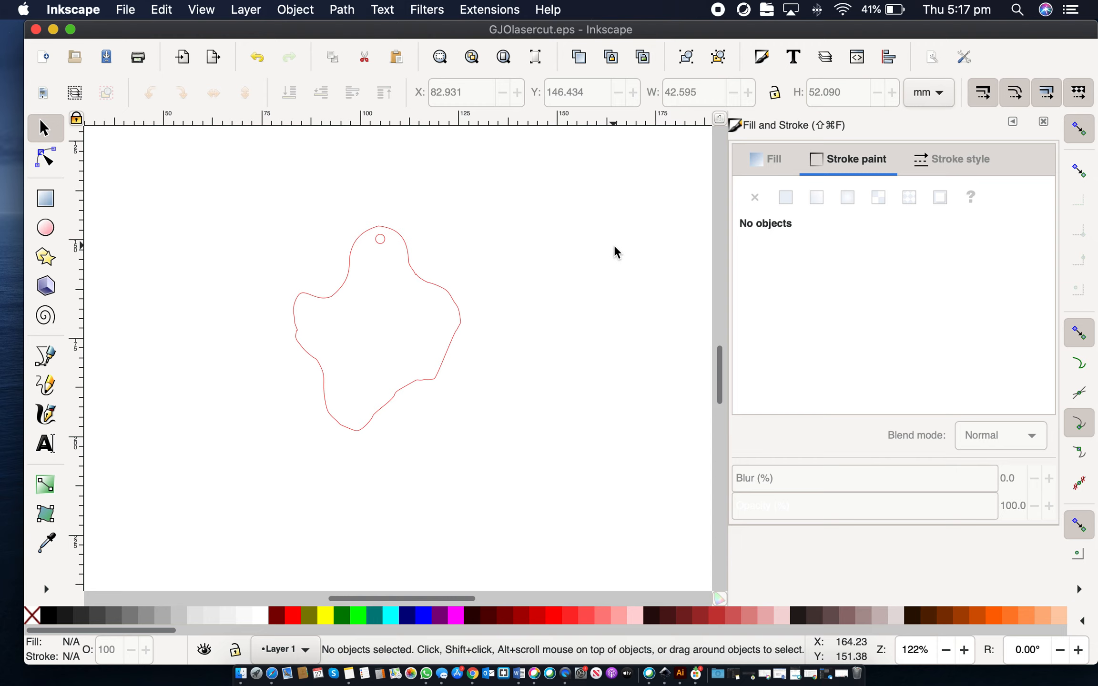
pyautogui.moveTo(722, 34); pyautogui.dragTo(352, 328)
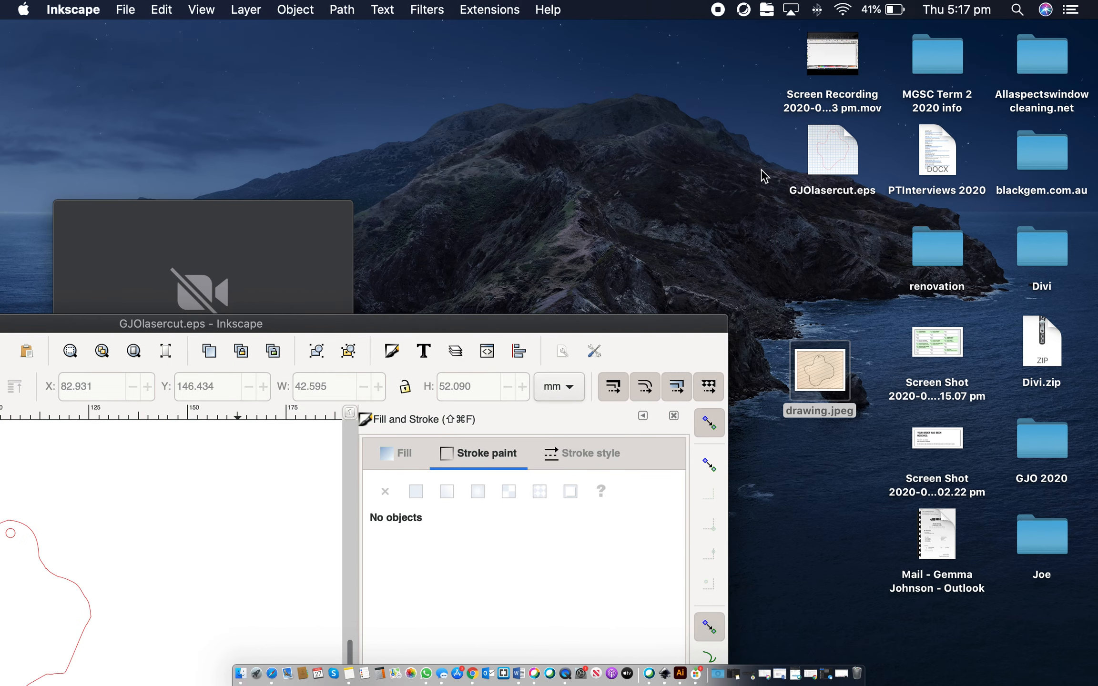